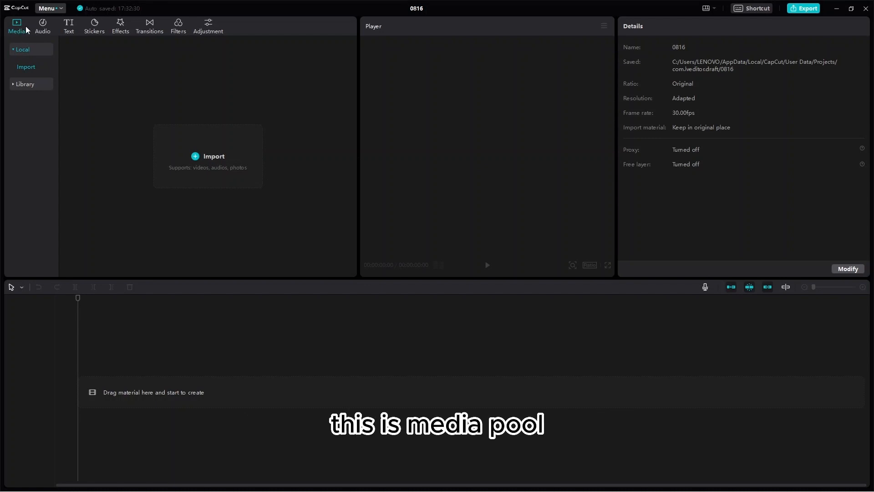
# Look through the audio, text, stickers, effects, transitions, filters and adjustment libraries.
pyautogui.click(44, 26)
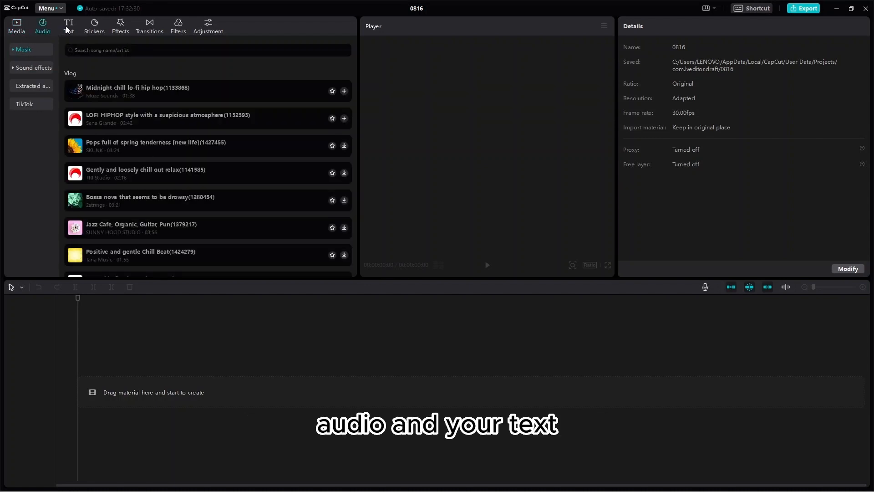
pyautogui.click(68, 27)
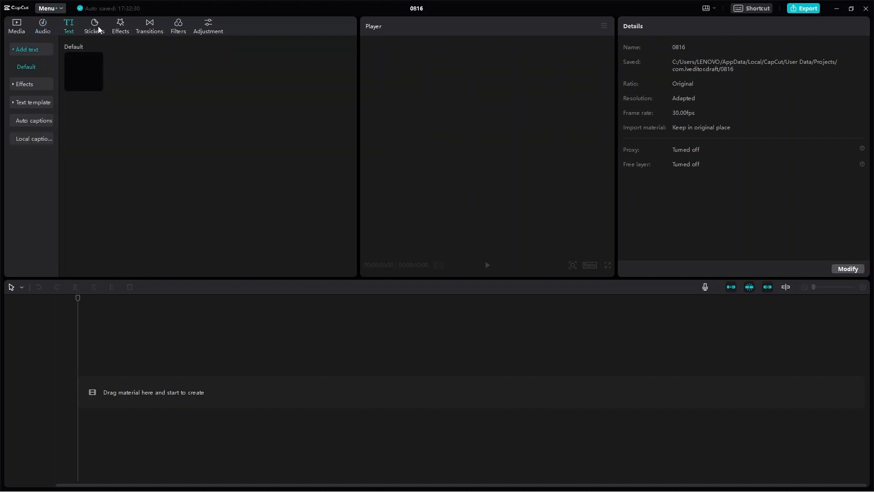
pyautogui.click(97, 31)
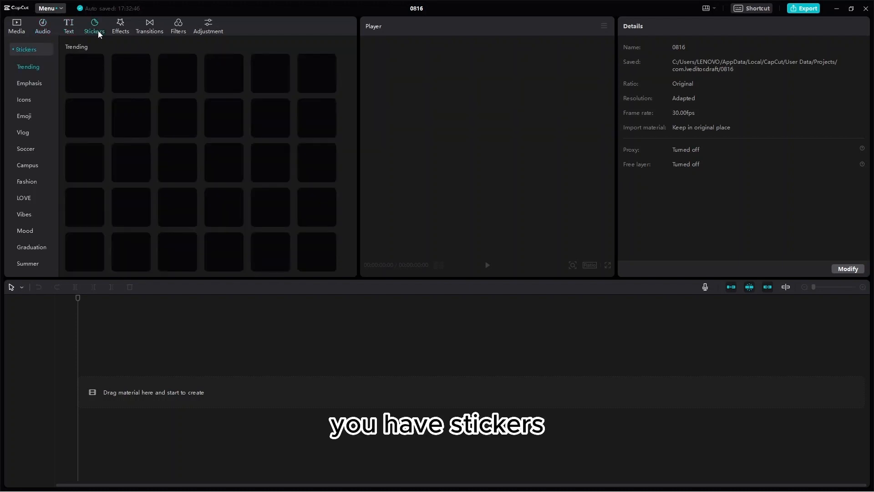
pyautogui.click(122, 29)
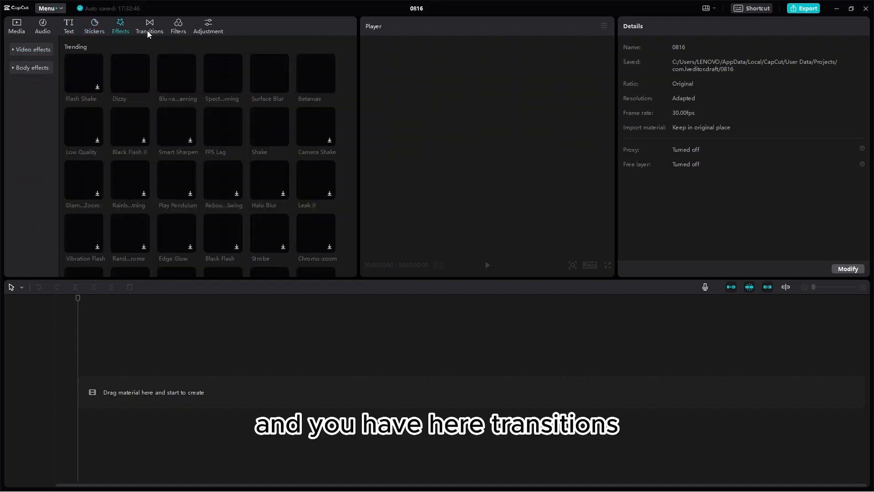
pyautogui.click(147, 34)
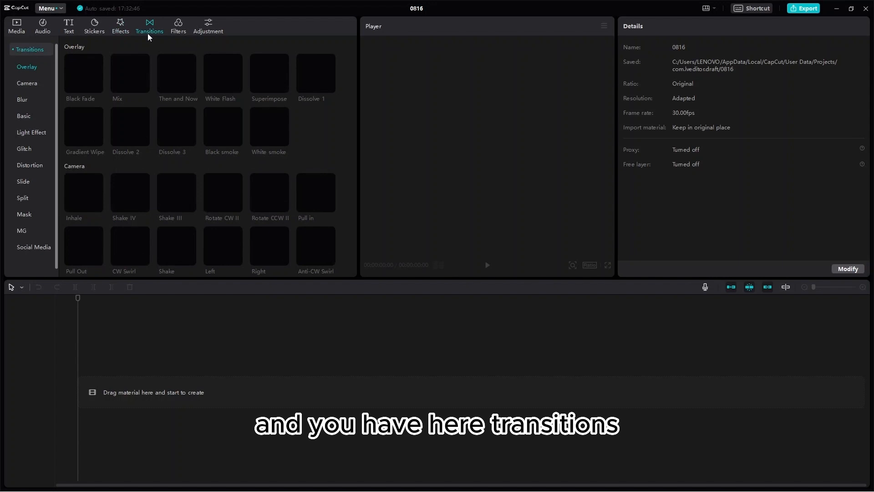
pyautogui.click(175, 32)
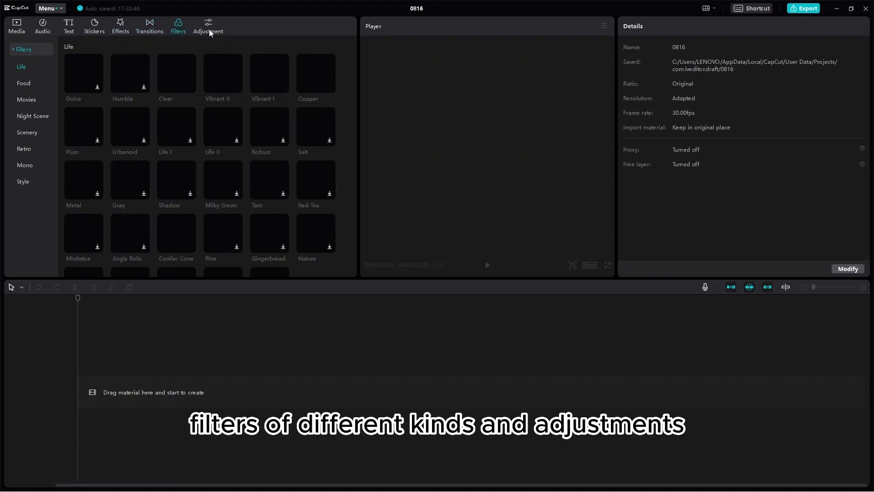
pyautogui.click(209, 30)
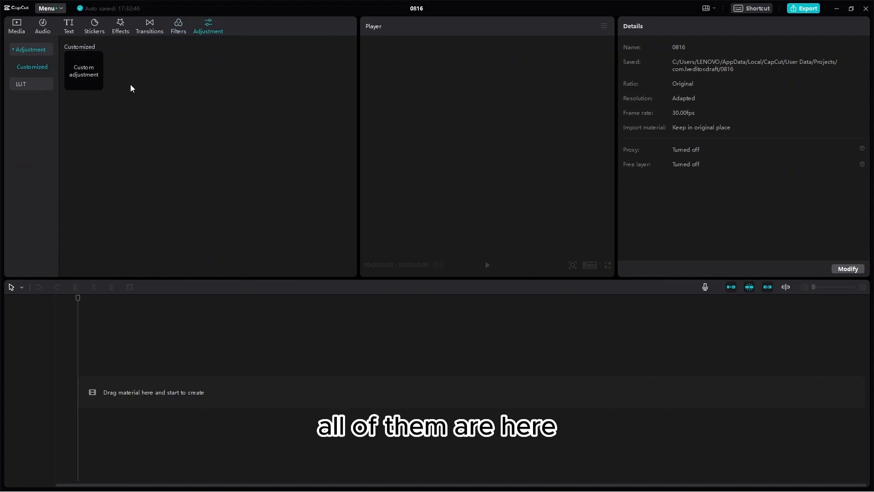
pyautogui.click(16, 29)
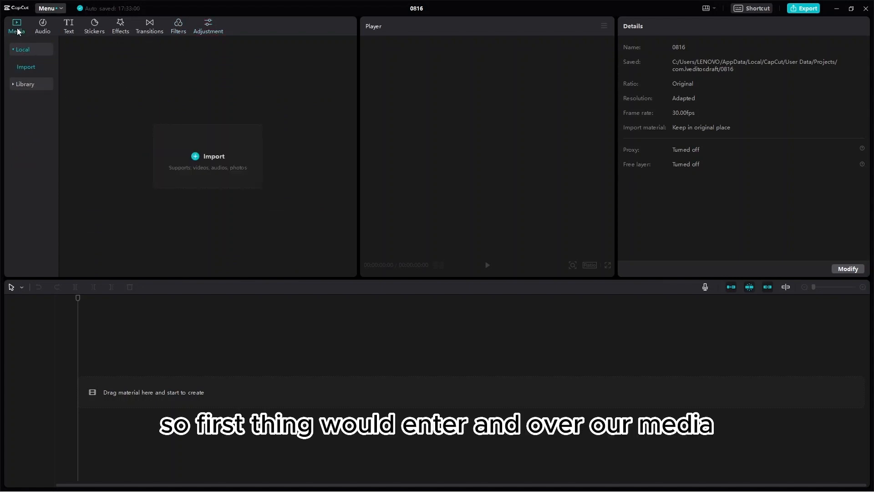
pyautogui.click(222, 169)
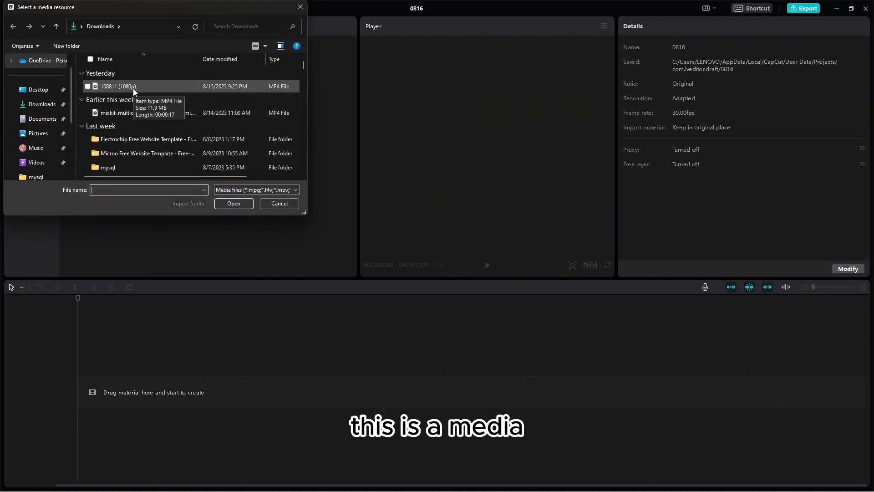
pyautogui.doubleClick(133, 89)
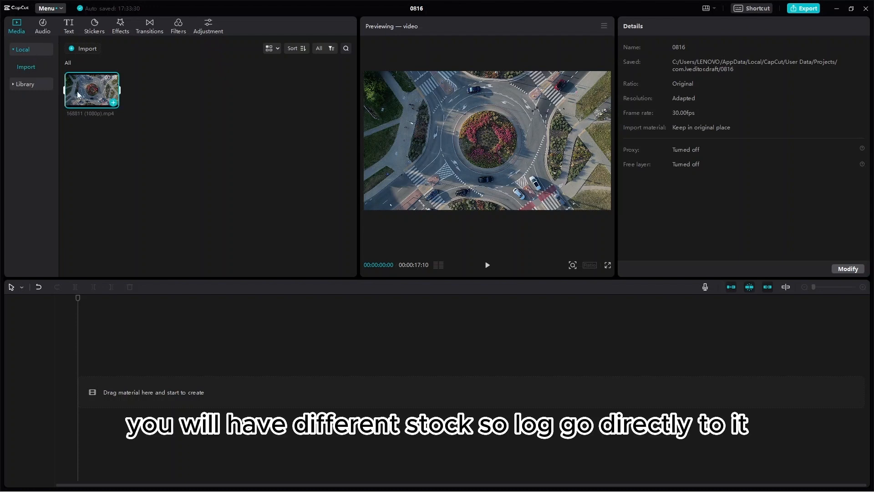
pyautogui.moveTo(85, 93); pyautogui.dragTo(76, 390)
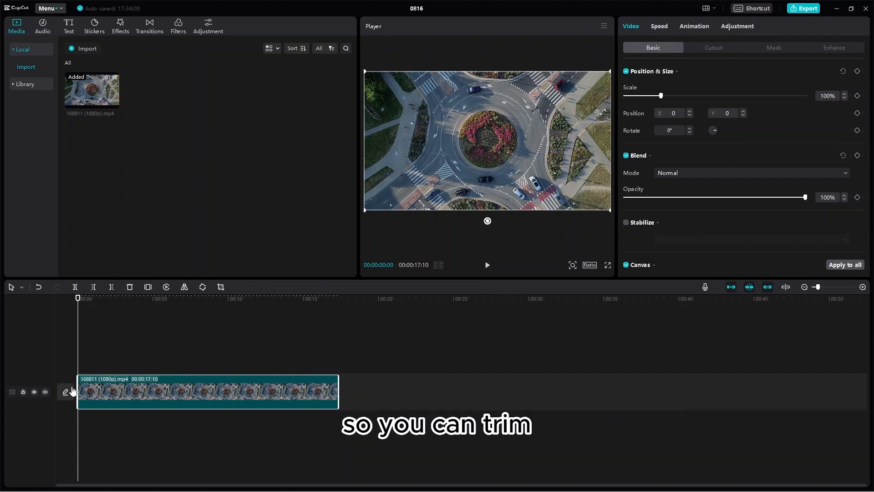
# Trim the end of the timeline clip slightly to a duration of 00:00:17:06.
pyautogui.moveTo(78, 387)
pyautogui.mouseDown()
pyautogui.moveTo(160, 391)
pyautogui.moveTo(78, 390)
pyautogui.mouseUp()
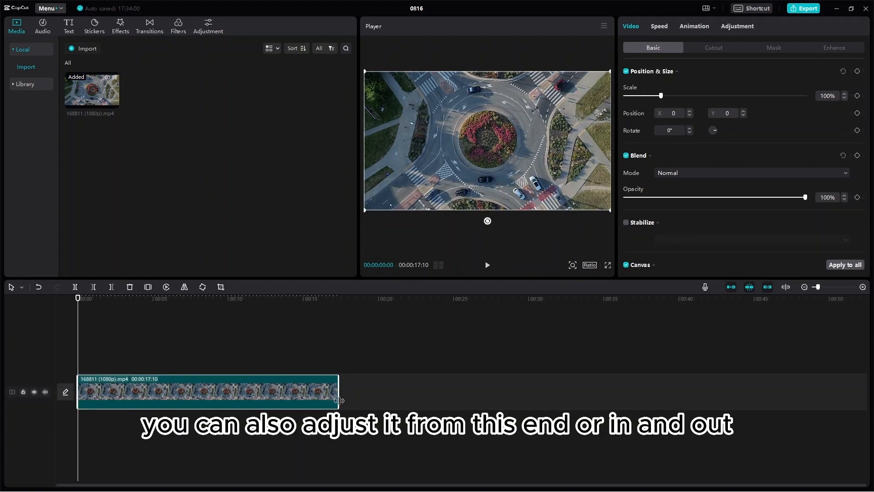
pyautogui.moveTo(337, 399)
pyautogui.mouseDown()
pyautogui.moveTo(134, 391)
pyautogui.moveTo(328, 393)
pyautogui.mouseUp()
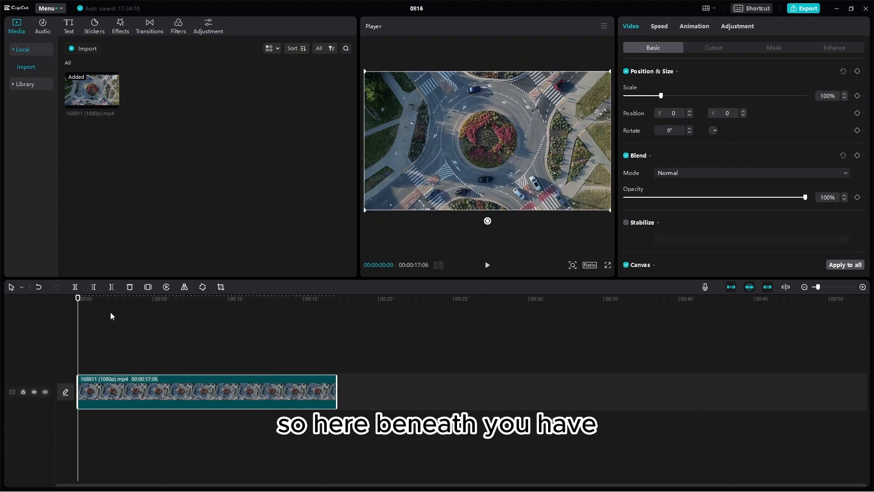
pyautogui.click(25, 288)
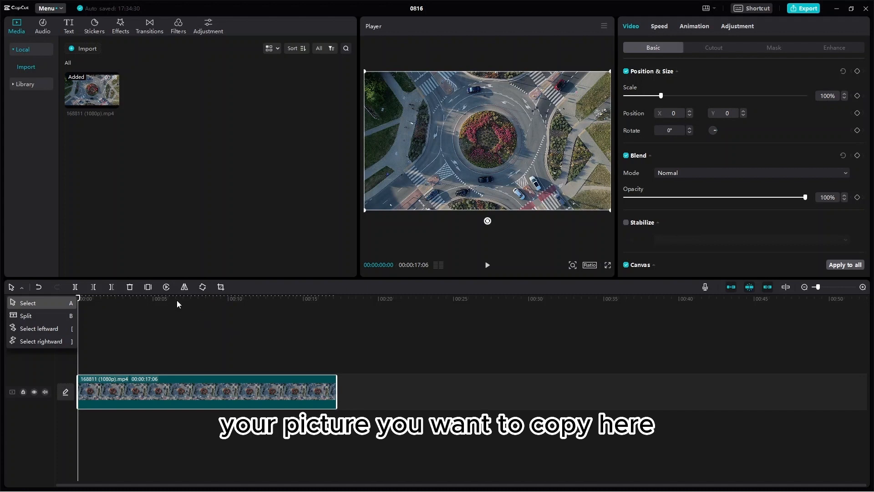
pyautogui.click(189, 323)
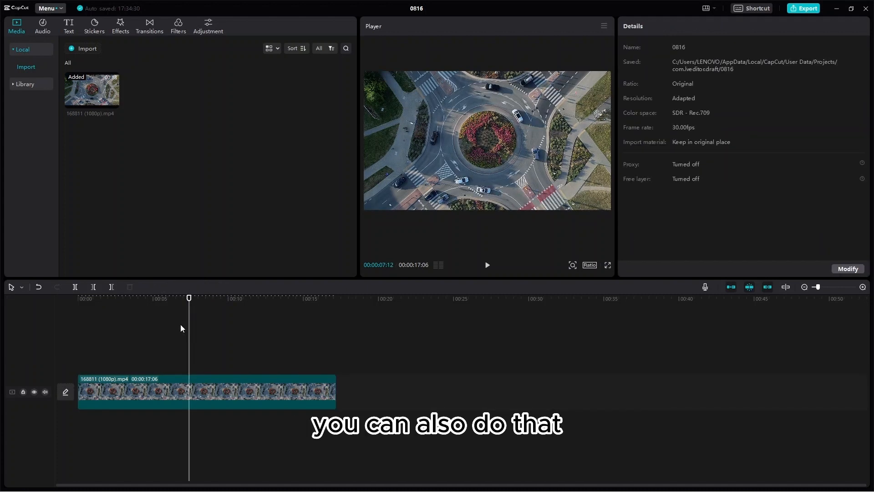
pyautogui.moveTo(189, 299); pyautogui.dragTo(150, 299)
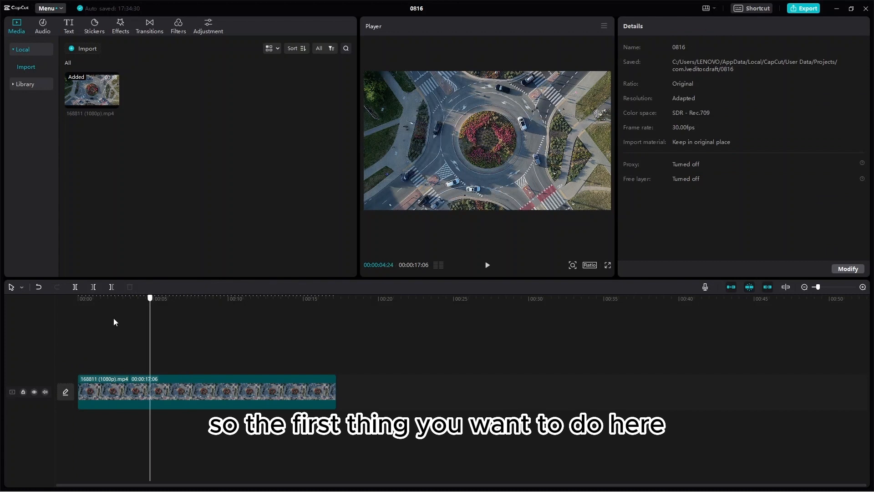
pyautogui.click(72, 328)
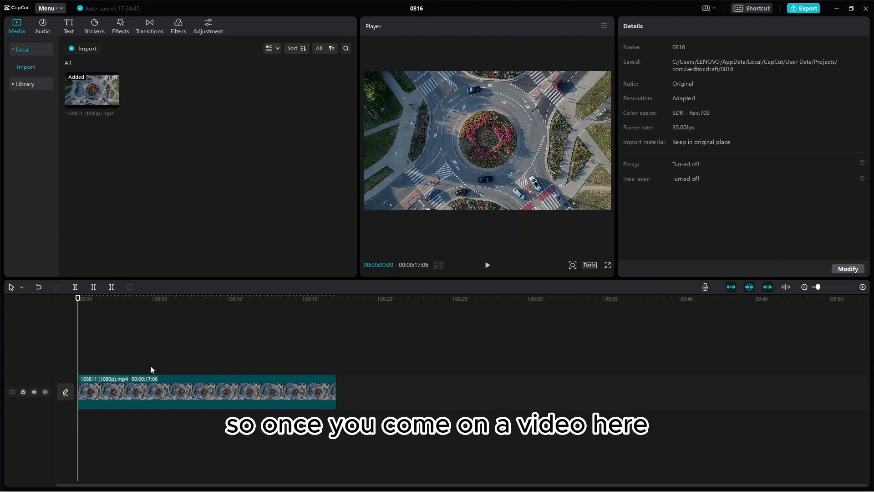
# Split the timeline clip at 00:00:06:16 and again at 00:00:03:27 to isolate a short middle segment.
pyautogui.click(156, 388)
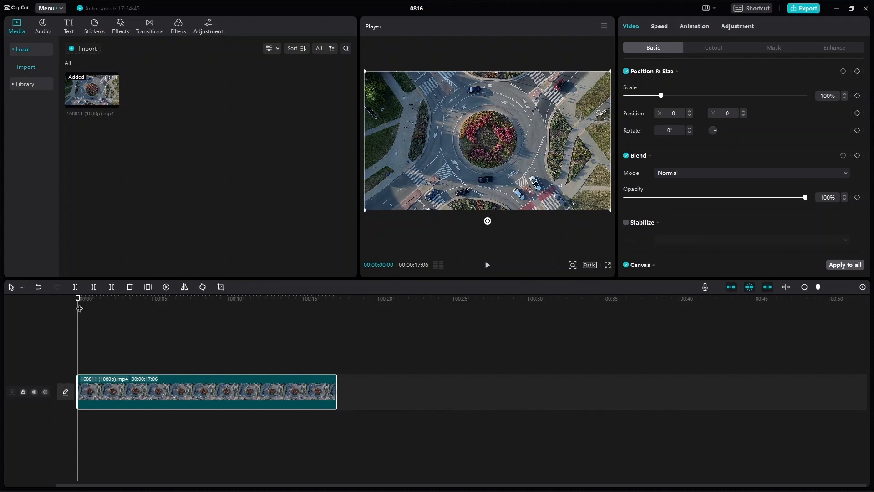
pyautogui.moveTo(80, 311); pyautogui.dragTo(177, 335)
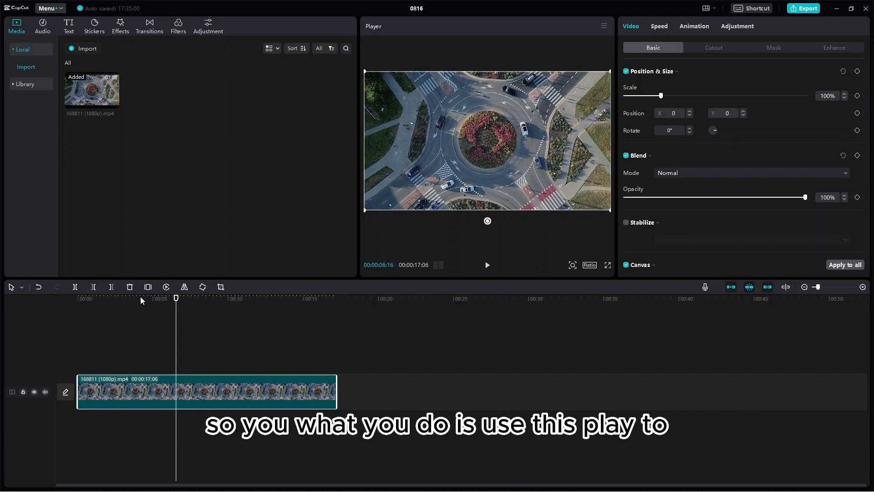
pyautogui.click(76, 287)
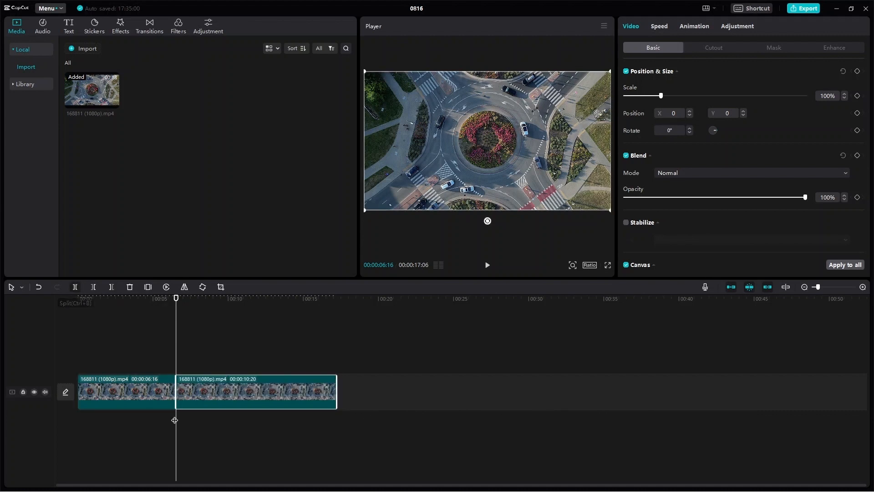
pyautogui.moveTo(212, 398)
pyautogui.mouseDown()
pyautogui.moveTo(276, 392)
pyautogui.moveTo(231, 391)
pyautogui.moveTo(178, 339)
pyautogui.moveTo(255, 397)
pyautogui.moveTo(210, 398)
pyautogui.mouseUp()
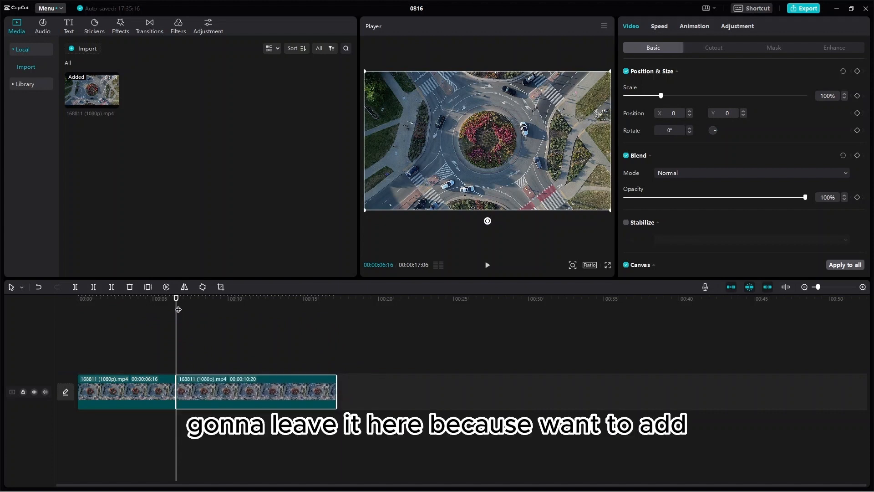
pyautogui.moveTo(178, 307); pyautogui.dragTo(137, 321)
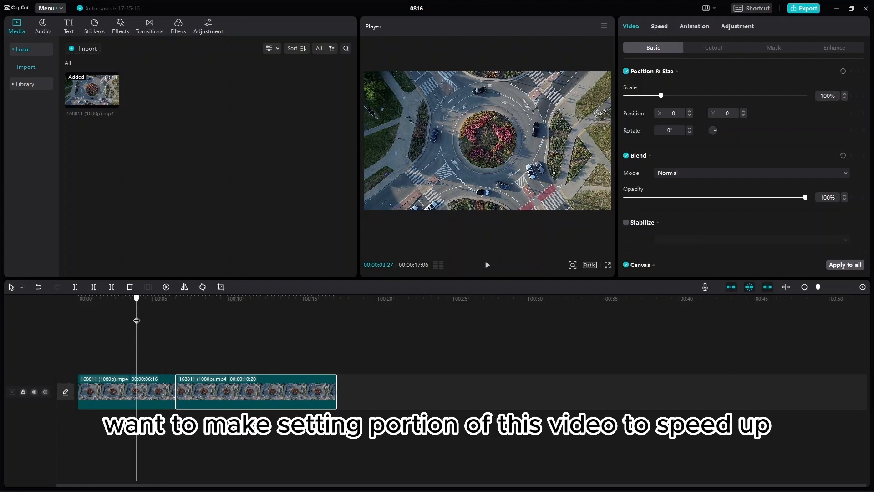
pyautogui.click(75, 287)
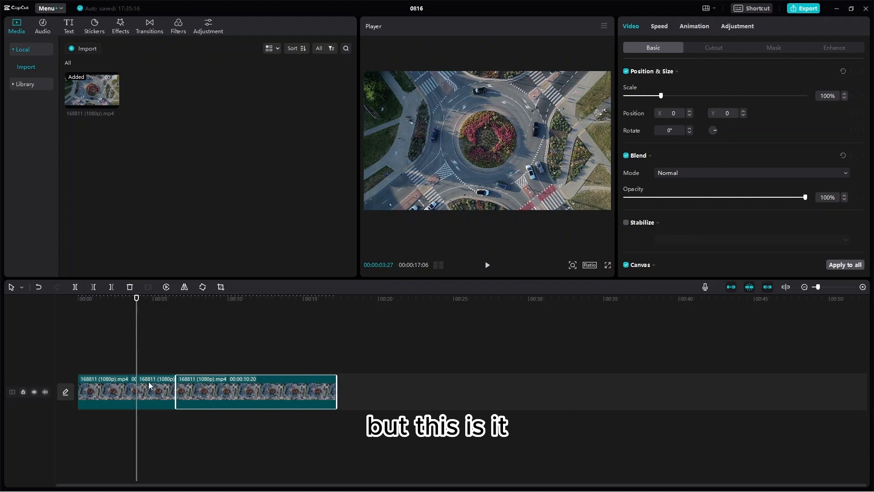
# Set the uniform playback speed of the short middle segment to 2.2x.
pyautogui.moveTo(151, 386)
pyautogui.mouseDown()
pyautogui.moveTo(153, 362)
pyautogui.moveTo(144, 388)
pyautogui.mouseUp()
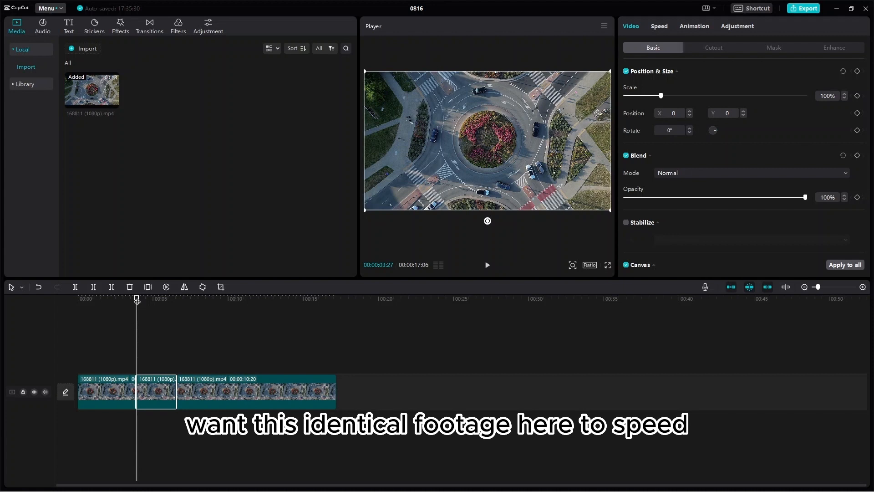
pyautogui.moveTo(136, 306)
pyautogui.mouseDown()
pyautogui.moveTo(170, 307)
pyautogui.moveTo(148, 307)
pyautogui.mouseUp()
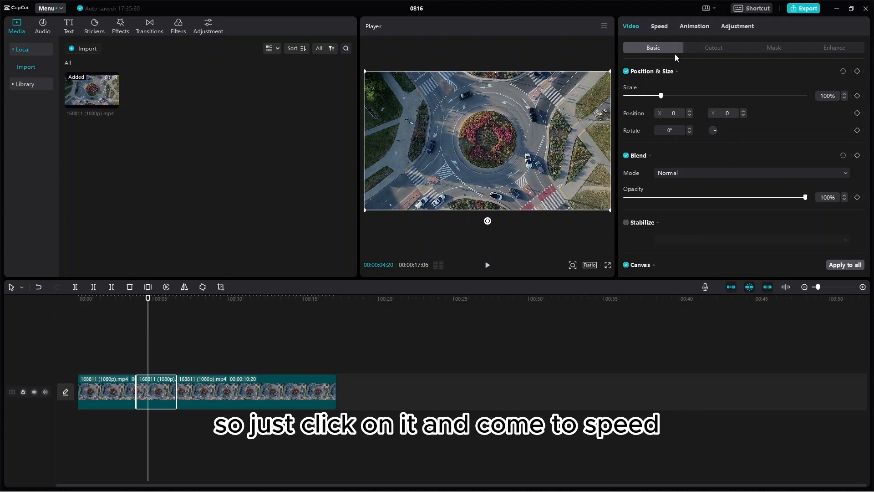
pyautogui.click(660, 27)
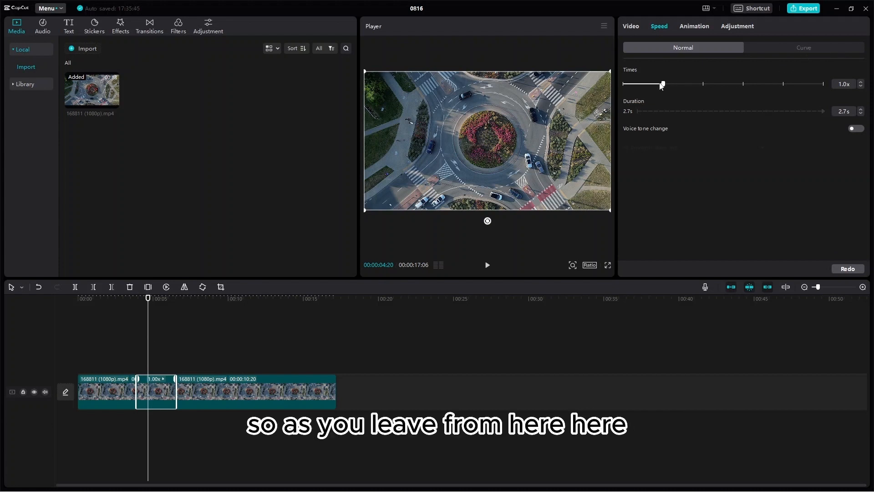
pyautogui.moveTo(664, 84); pyautogui.dragTo(706, 85)
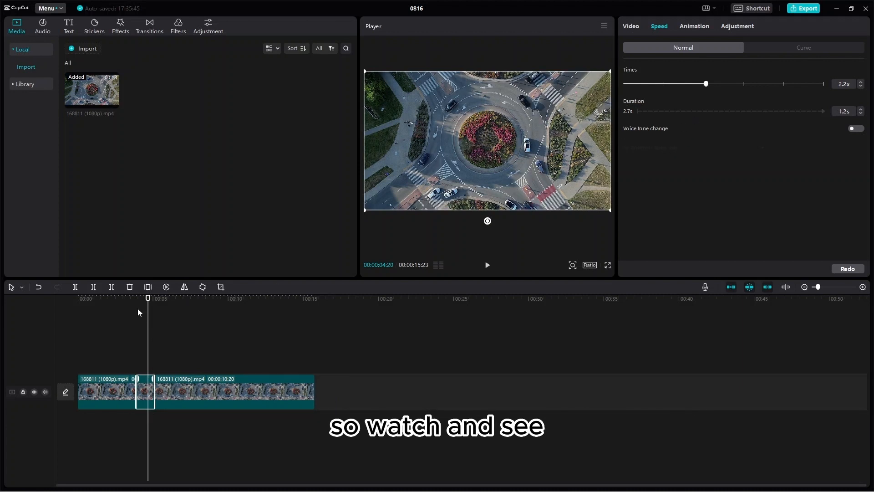
# Play back the sped-up middle segment from its start and return the playhead to before it.
pyautogui.moveTo(147, 299); pyautogui.dragTo(137, 299)
pyautogui.click(487, 265)
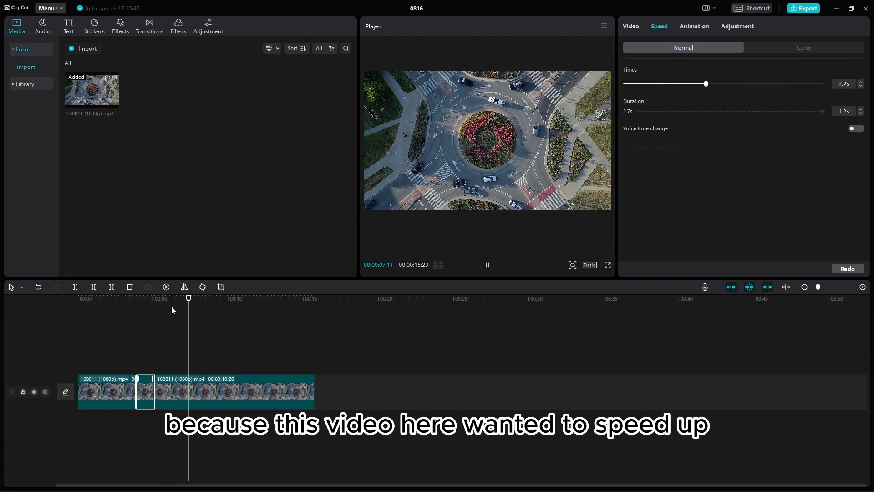
pyautogui.click(124, 316)
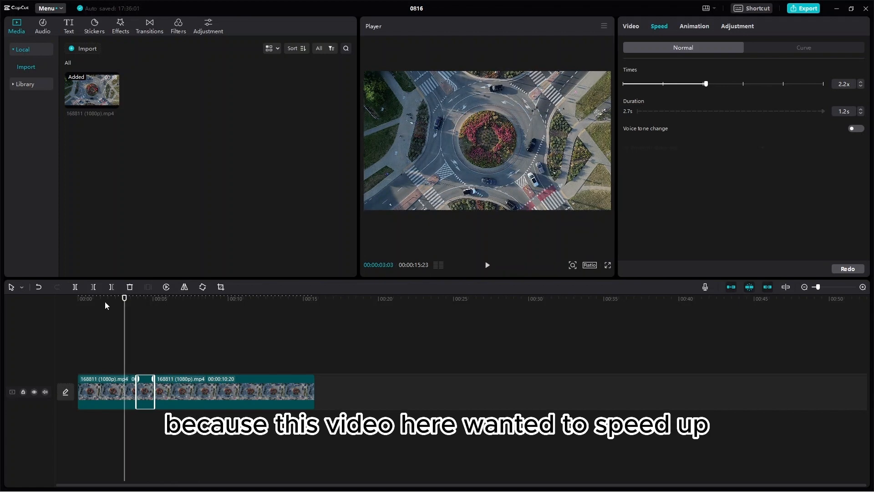
# Apply a Customized speed curve to the middle segment and raise its first control point to about 8x.
pyautogui.click(793, 48)
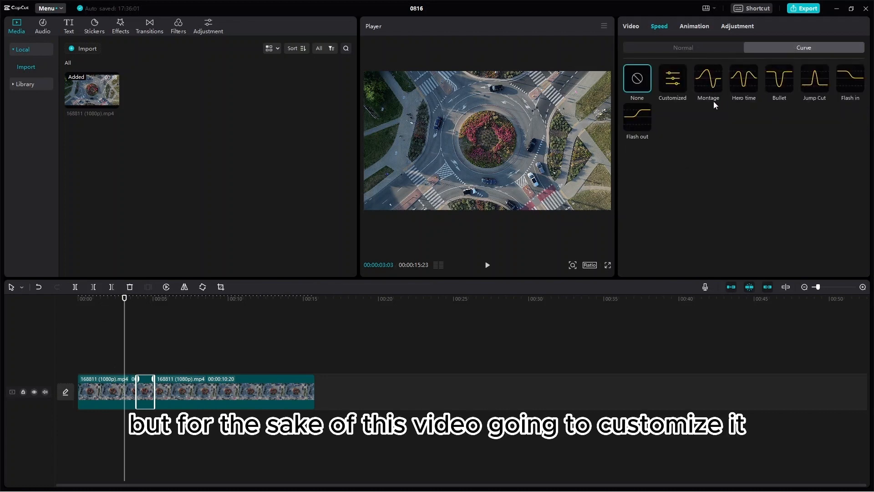
pyautogui.click(673, 78)
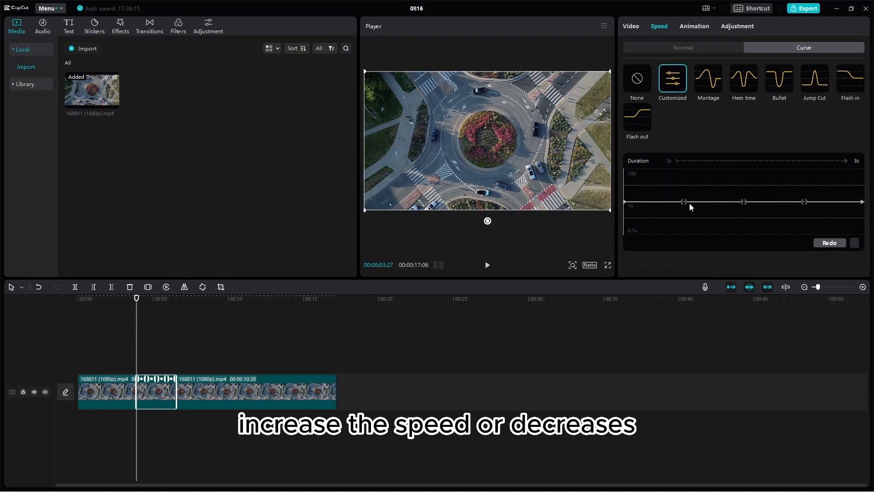
pyautogui.moveTo(684, 203); pyautogui.dragTo(683, 177)
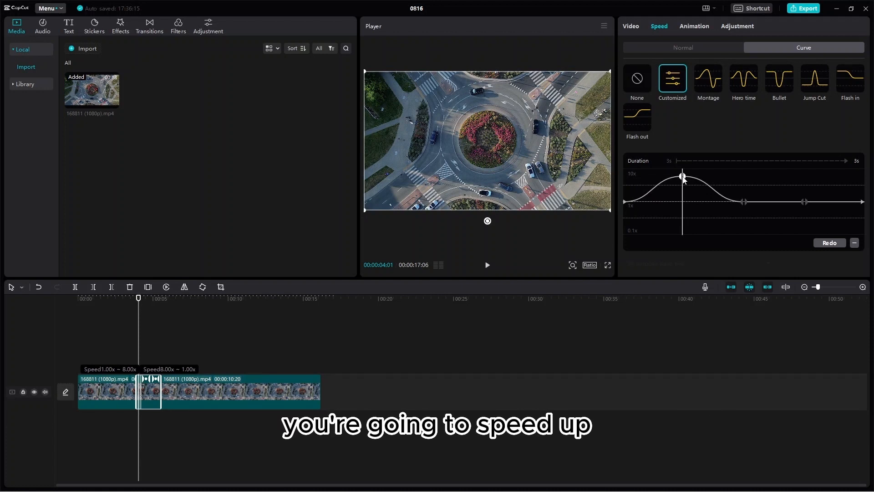
pyautogui.moveTo(684, 178)
pyautogui.mouseDown()
pyautogui.moveTo(685, 234)
pyautogui.moveTo(681, 176)
pyautogui.mouseUp()
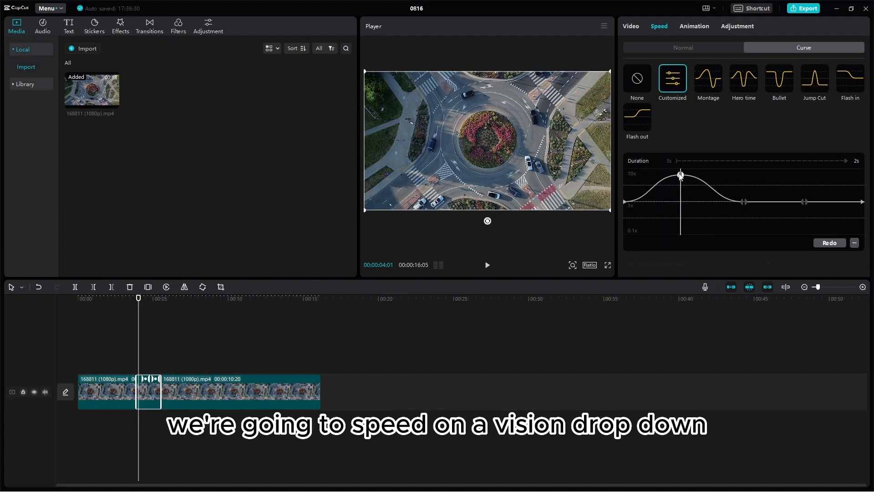
# Deselect the middle segment and move the playhead back to a point before it.
pyautogui.click(129, 315)
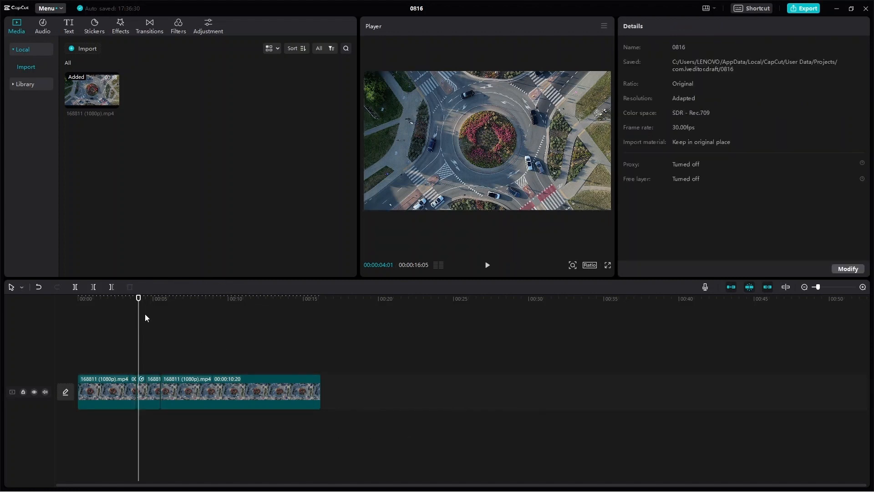
pyautogui.moveTo(139, 300); pyautogui.dragTo(111, 311)
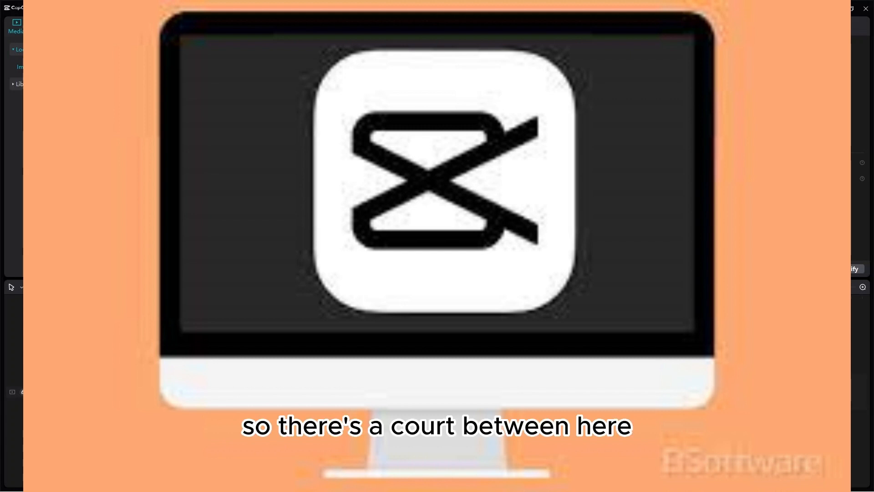
# Add a control point after the first peak of the middle segment's Customized speed curve and raise the following point to nearly 10x for a second peak.
pyautogui.click(228, 392)
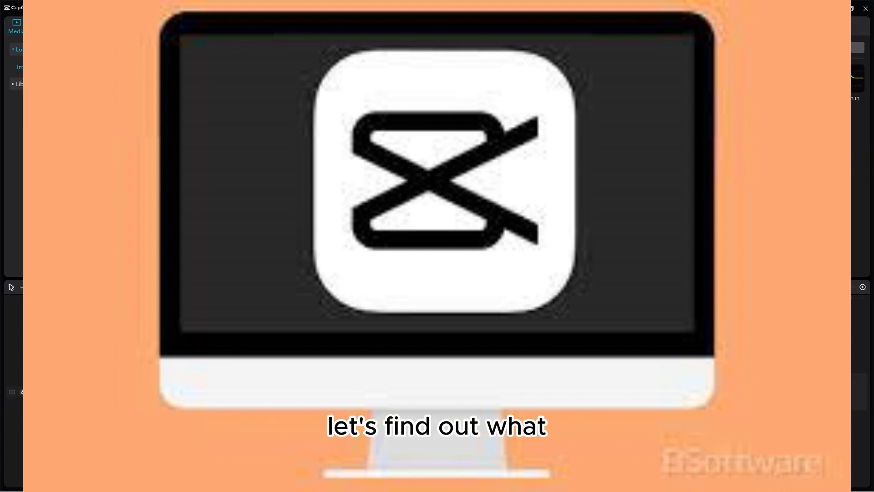
pyautogui.click(697, 78)
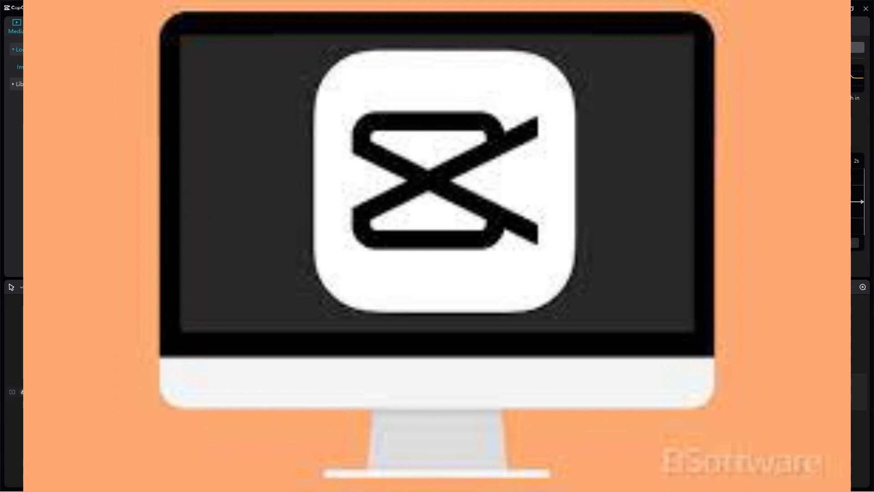
pyautogui.scroll(3, 438, 392)
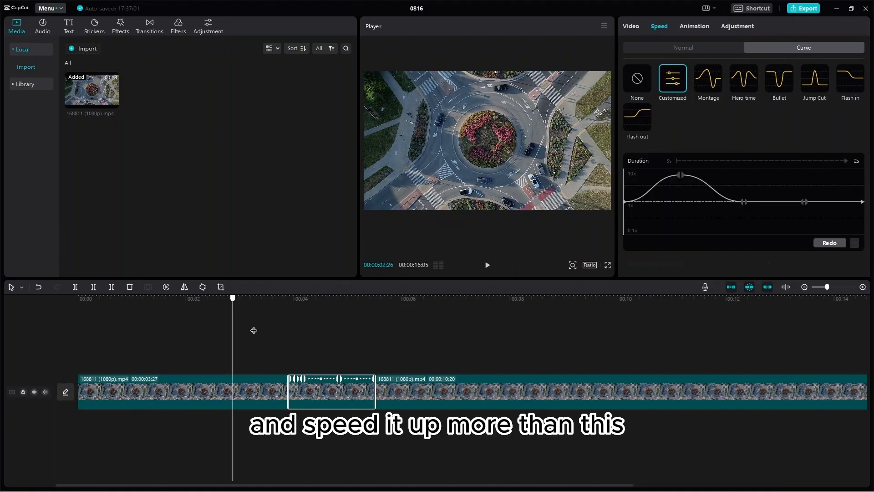
pyautogui.moveTo(272, 331); pyautogui.dragTo(284, 331)
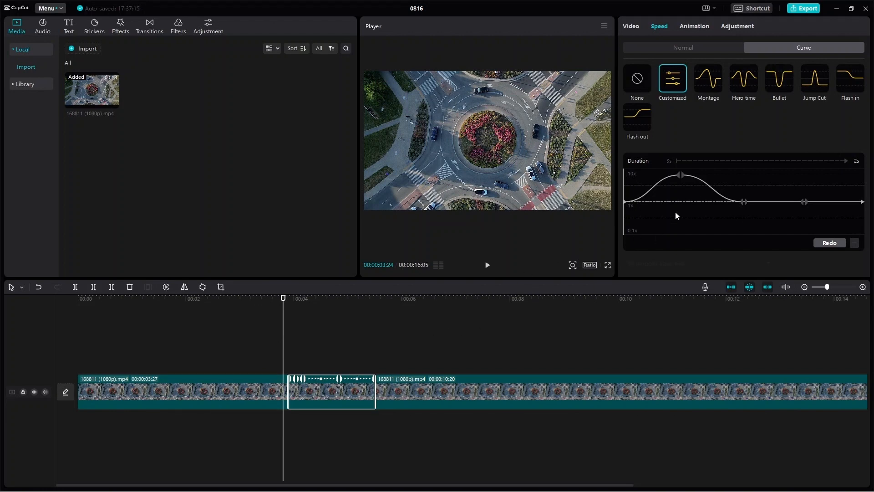
pyautogui.click(700, 186)
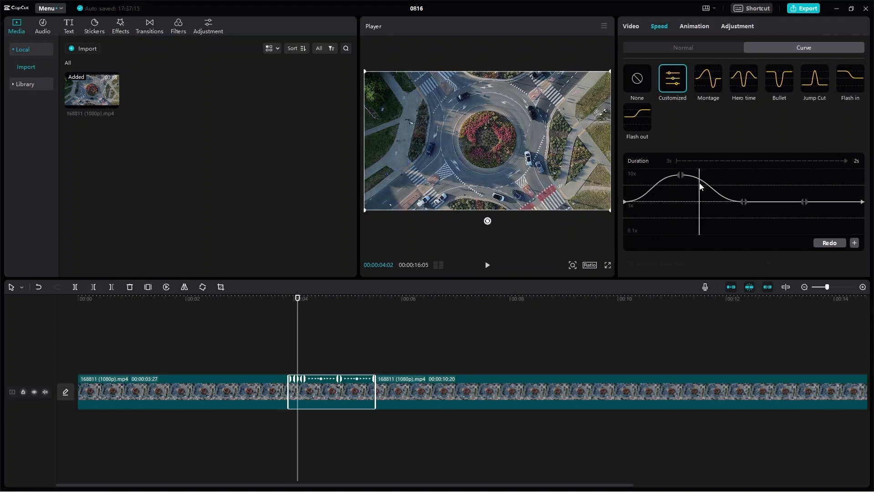
pyautogui.click(855, 243)
pyautogui.moveTo(744, 202); pyautogui.dragTo(713, 196)
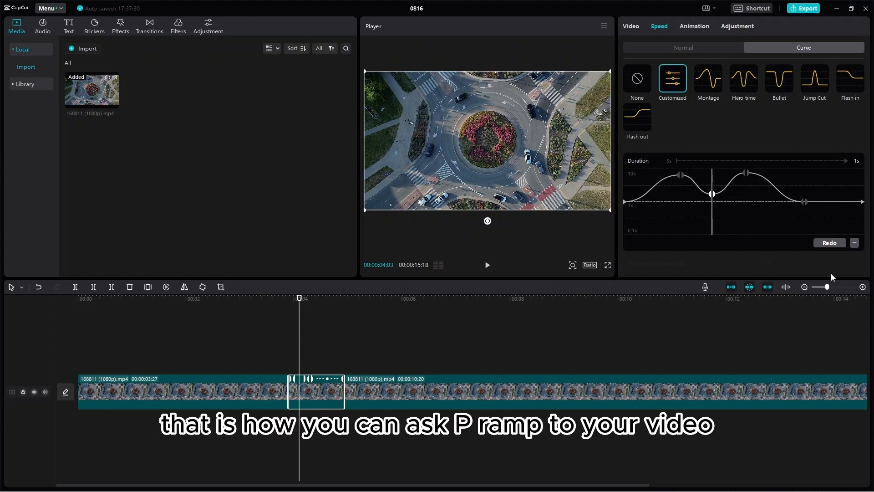
# Preview the double-peak speed curve on the middle segment and return the playhead to about 2 seconds.
pyautogui.click(487, 265)
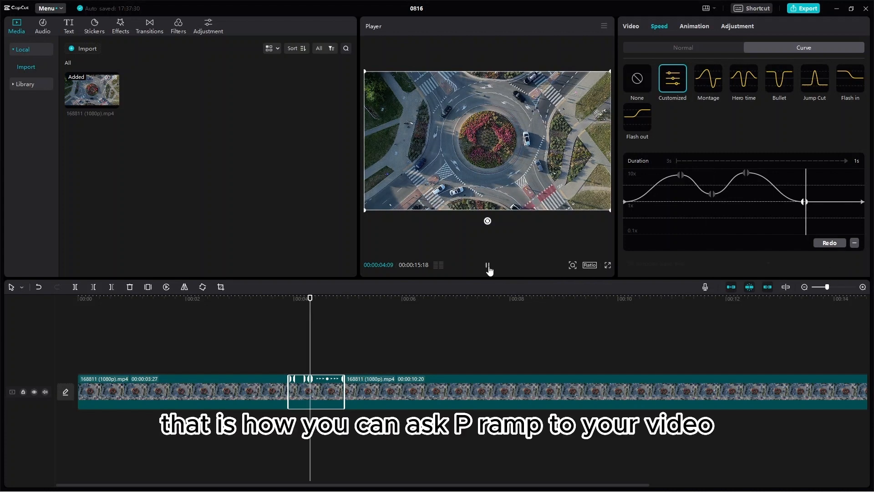
pyautogui.click(202, 308)
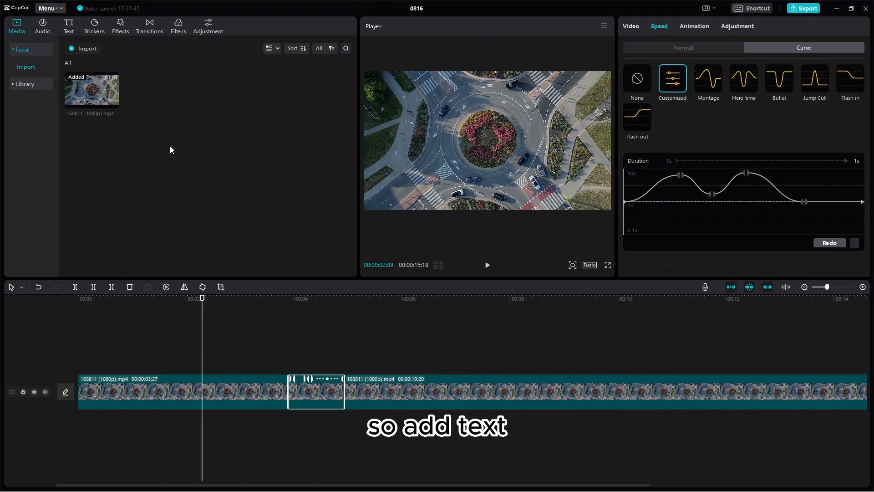
# Browse the text effect presets, including the Basic, Red and Green categories.
pyautogui.click(67, 26)
pyautogui.moveTo(73, 74)
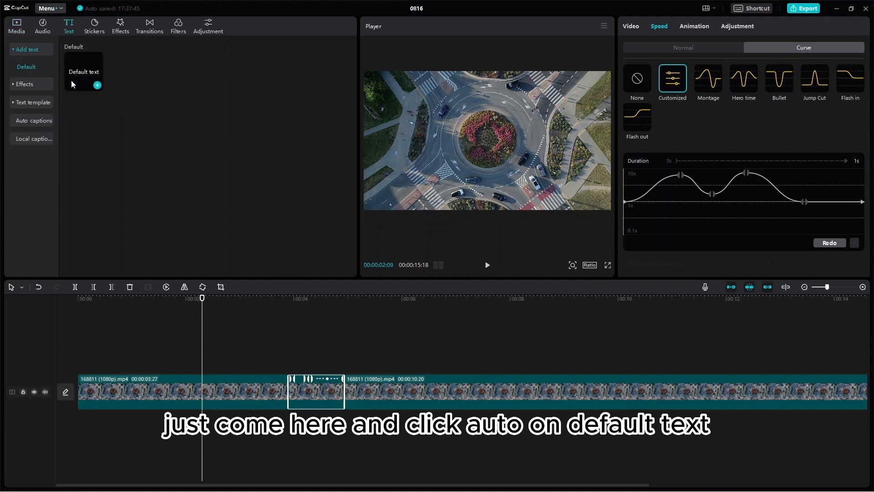
pyautogui.click(31, 84)
pyautogui.scroll(-3, 297, 146)
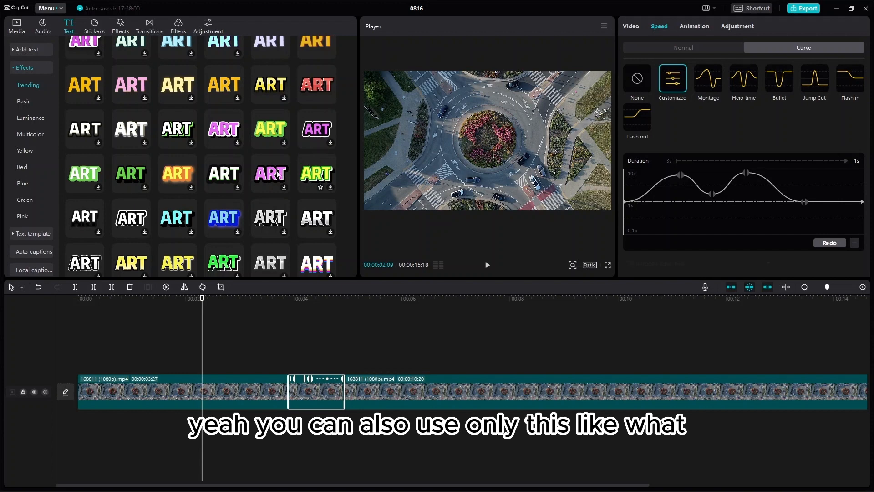
pyautogui.click(34, 102)
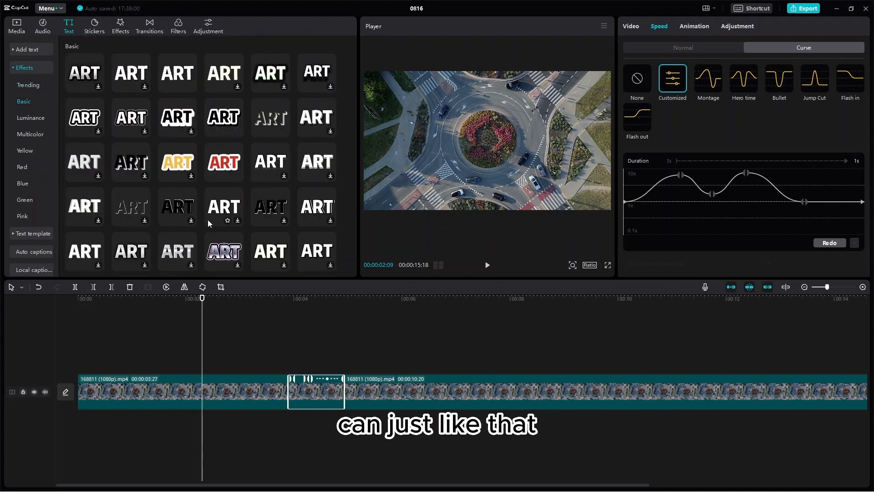
pyautogui.click(23, 168)
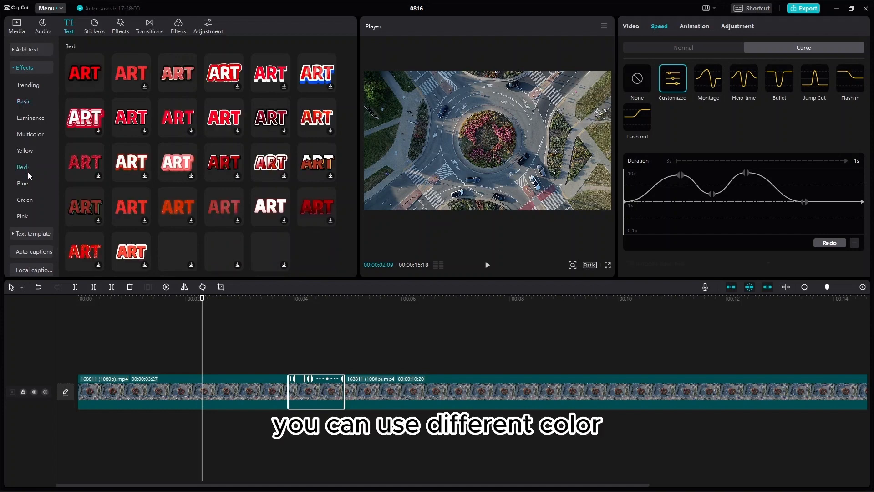
pyautogui.click(32, 203)
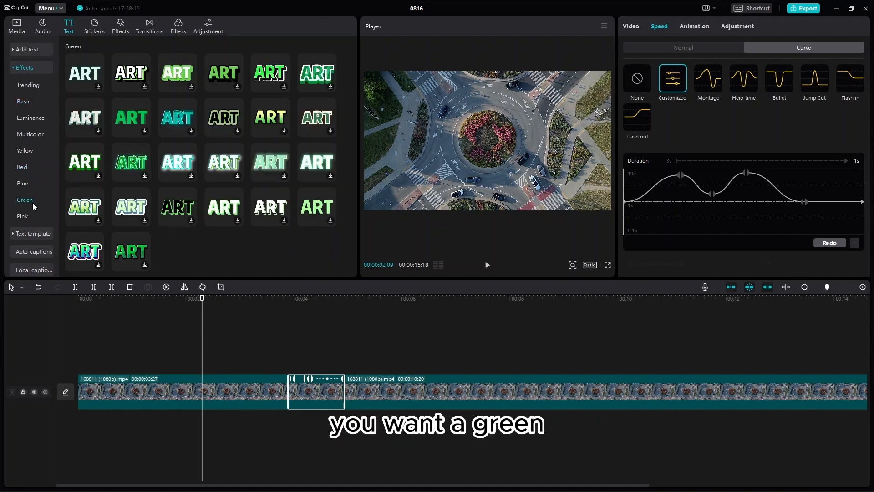
# Preview the first Trending text effect and add it as a text clip above the video at the start of the timeline.
pyautogui.click(35, 87)
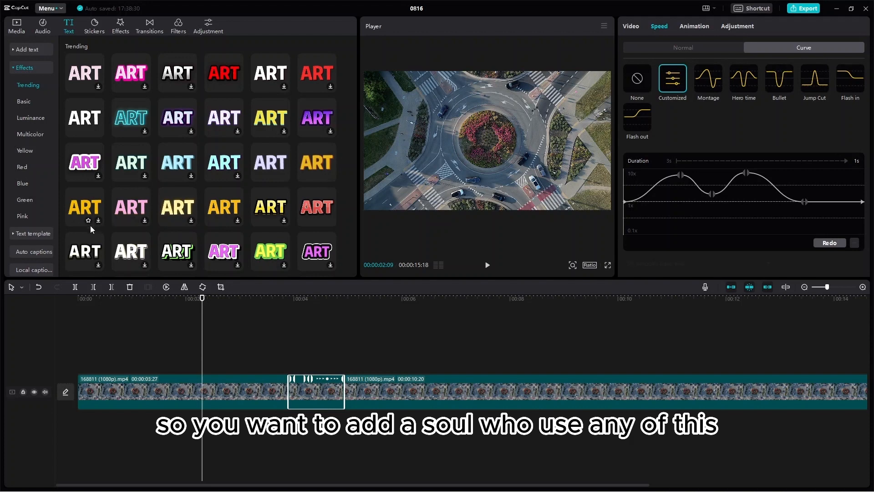
pyautogui.click(83, 75)
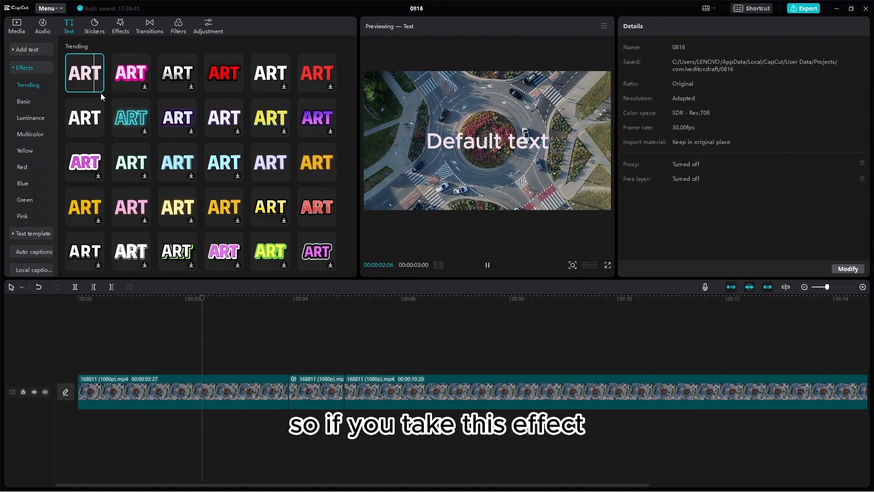
pyautogui.moveTo(93, 90)
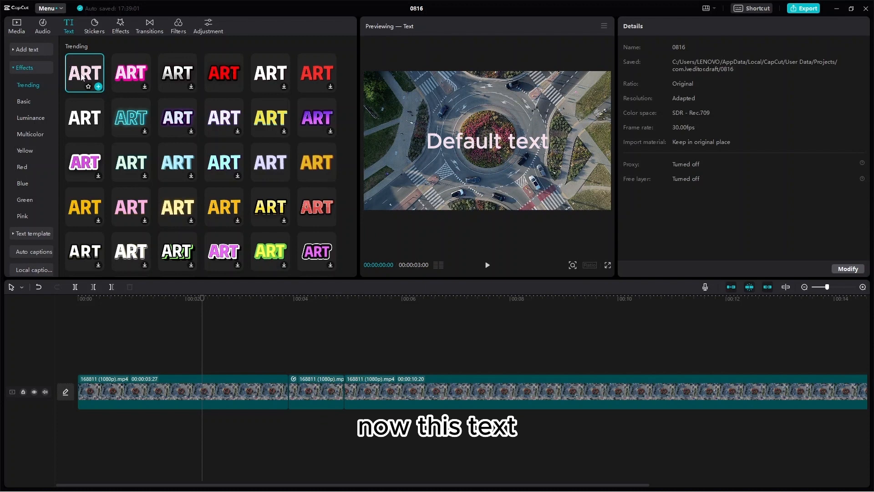
pyautogui.moveTo(88, 249); pyautogui.dragTo(78, 371)
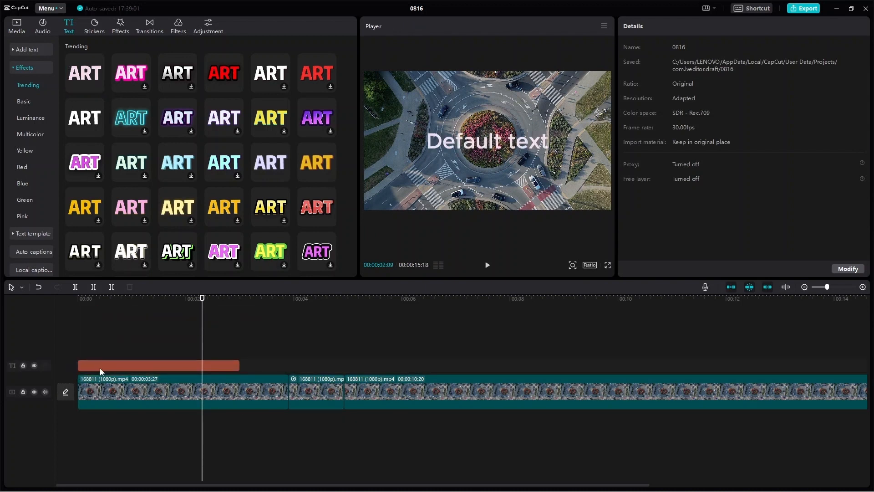
# Replace the wording of the new text clip with "SPEED RAMS".
pyautogui.click(100, 368)
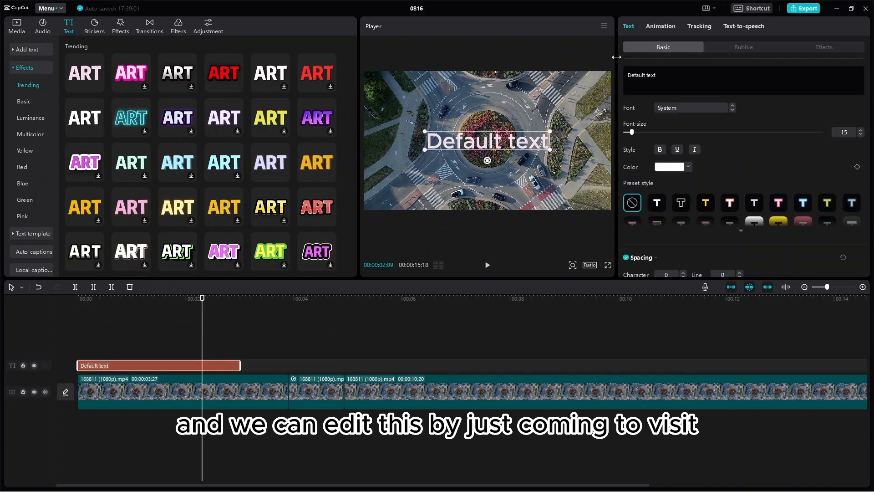
pyautogui.moveTo(668, 78); pyautogui.dragTo(627, 76)
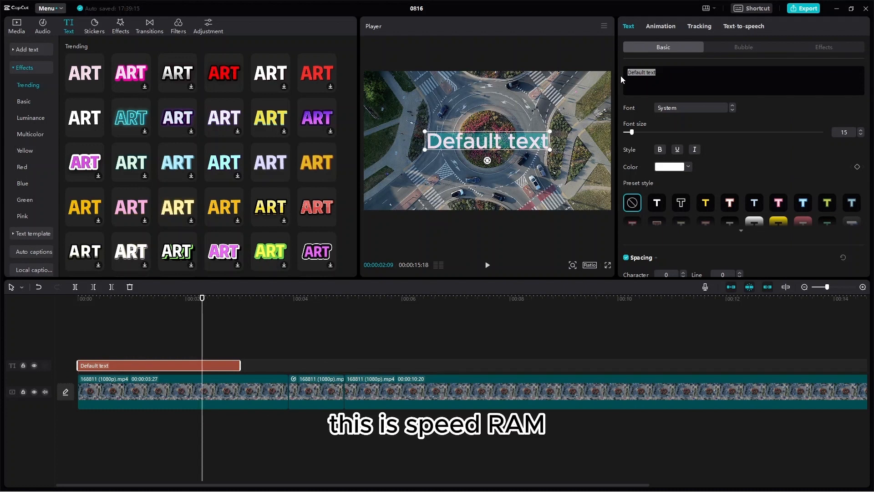
pyautogui.write('S')
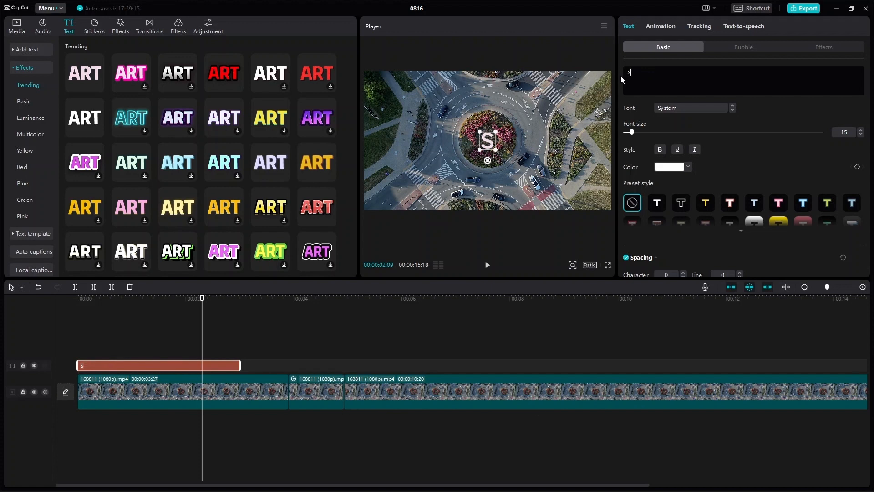
pyautogui.write('PP')
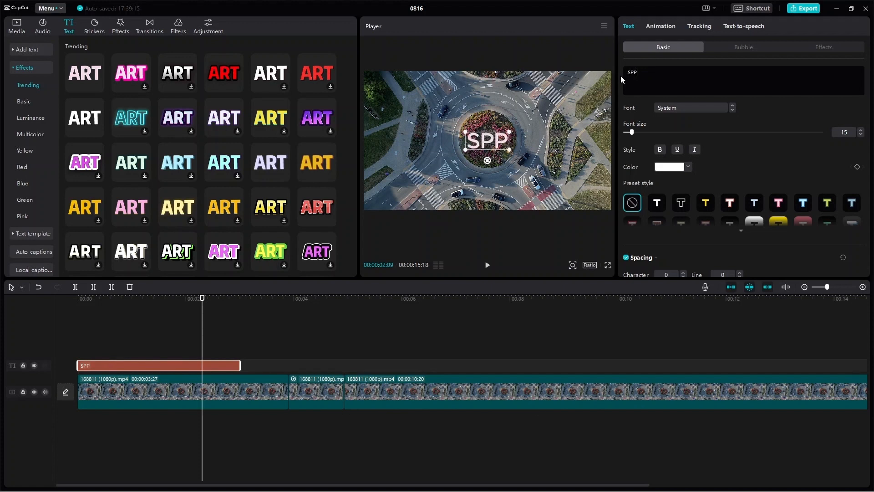
pyautogui.press('BackSpace')
pyautogui.write('EED')
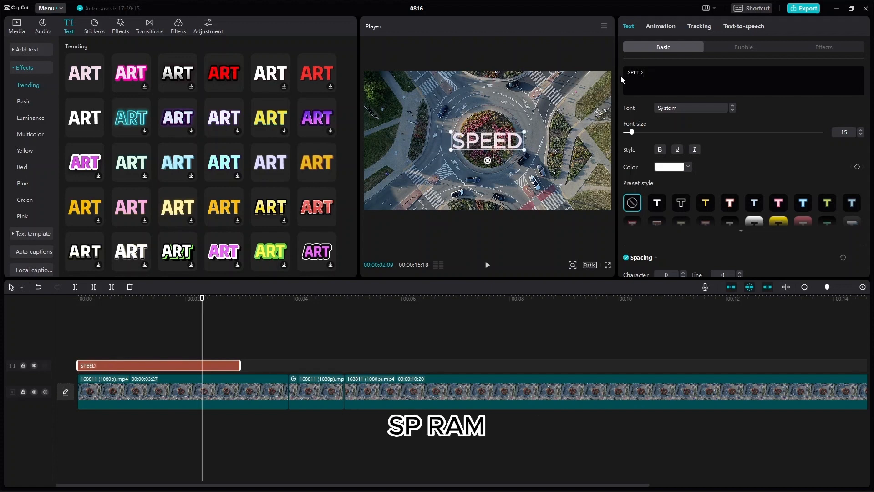
pyautogui.write(' RAMS')
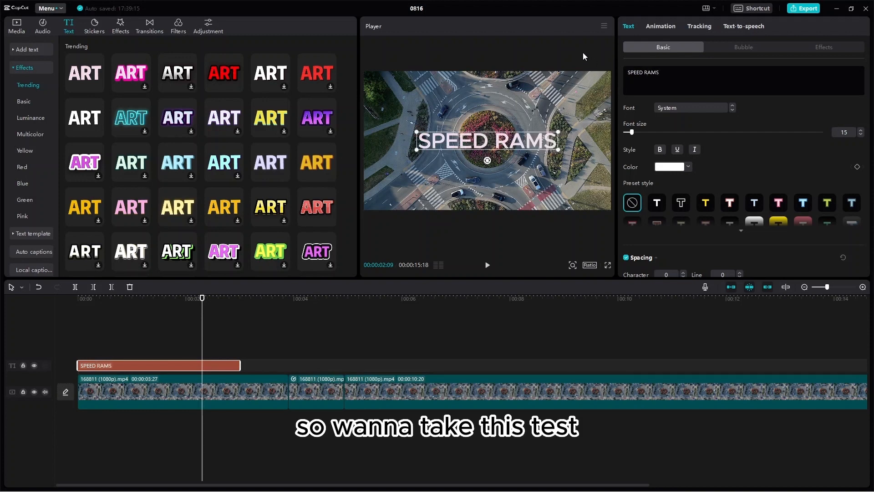
# Move the SPEED RAMS text clip above the sped-up middle segment and shorten it to about 2 seconds.
pyautogui.click(270, 400)
pyautogui.click(327, 398)
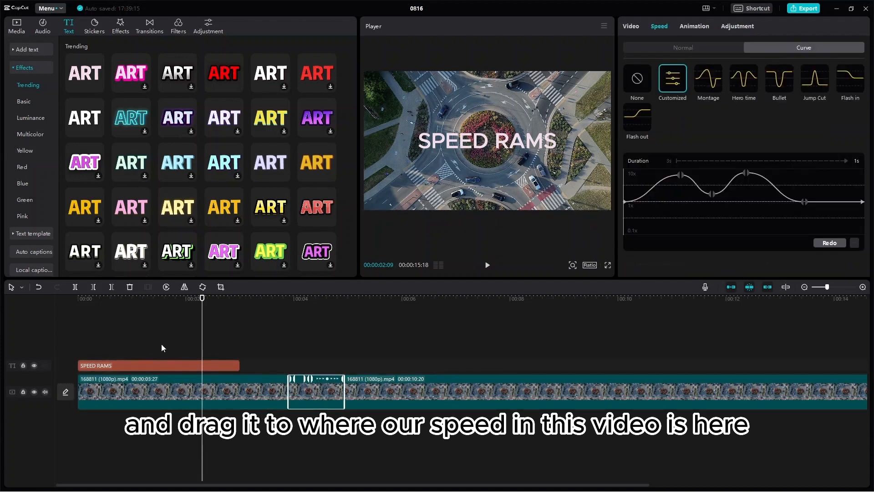
pyautogui.moveTo(133, 364); pyautogui.dragTo(335, 368)
pyautogui.moveTo(436, 368); pyautogui.dragTo(379, 369)
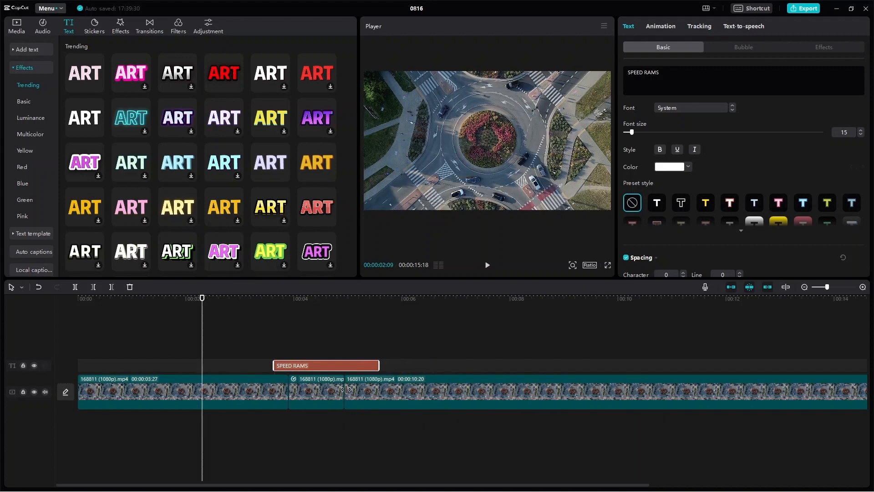
# Trim and reposition the SPEED RAMS text clip so it lies entirely within the span of the middle segment.
pyautogui.click(318, 384)
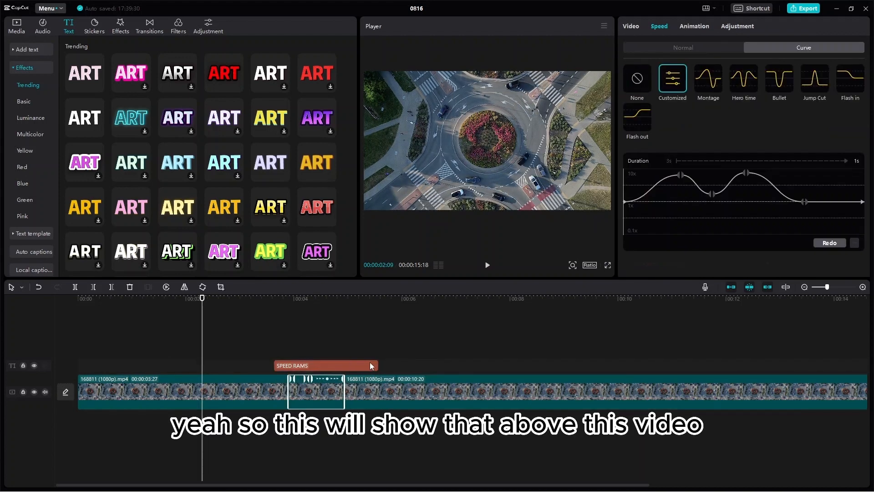
pyautogui.moveTo(375, 362)
pyautogui.mouseDown()
pyautogui.moveTo(362, 364)
pyautogui.moveTo(387, 366)
pyautogui.mouseUp()
pyautogui.moveTo(283, 362); pyautogui.dragTo(310, 363)
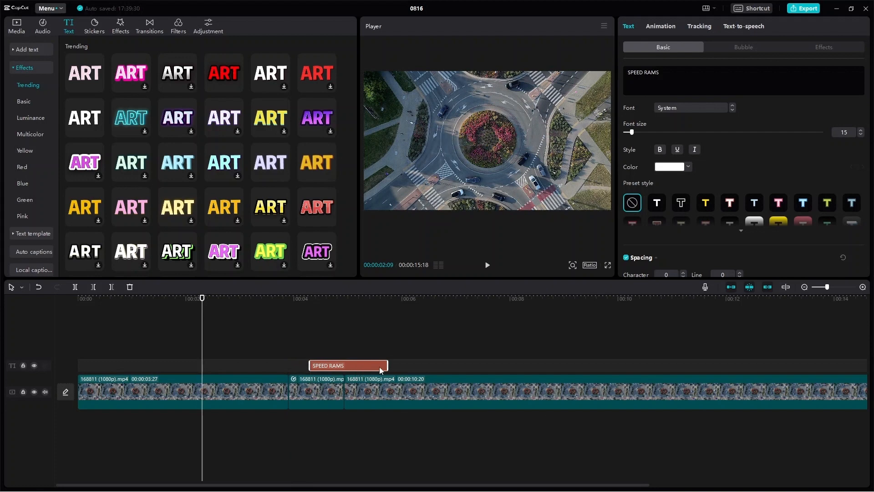
pyautogui.moveTo(387, 367); pyautogui.dragTo(325, 370)
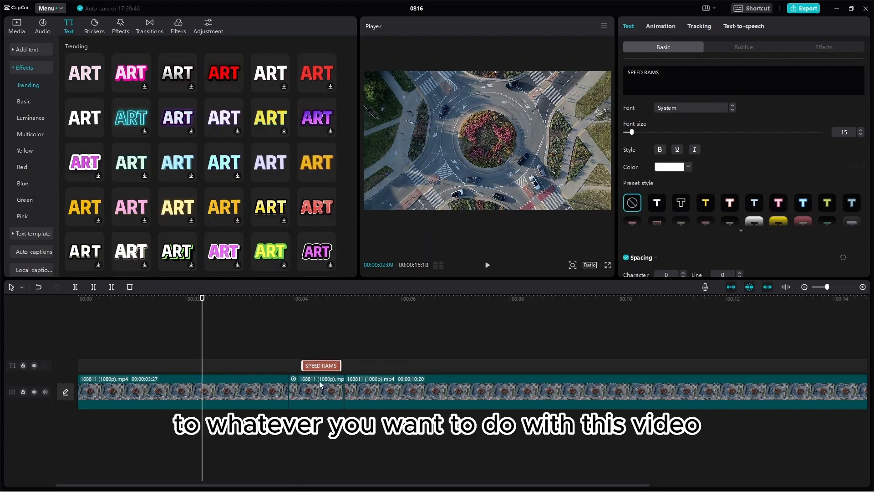
# Examine the Bubble and Effects styles available for the SPEED RAMS text, and move the playhead to the start of the text clip.
pyautogui.click(320, 385)
pyautogui.click(325, 366)
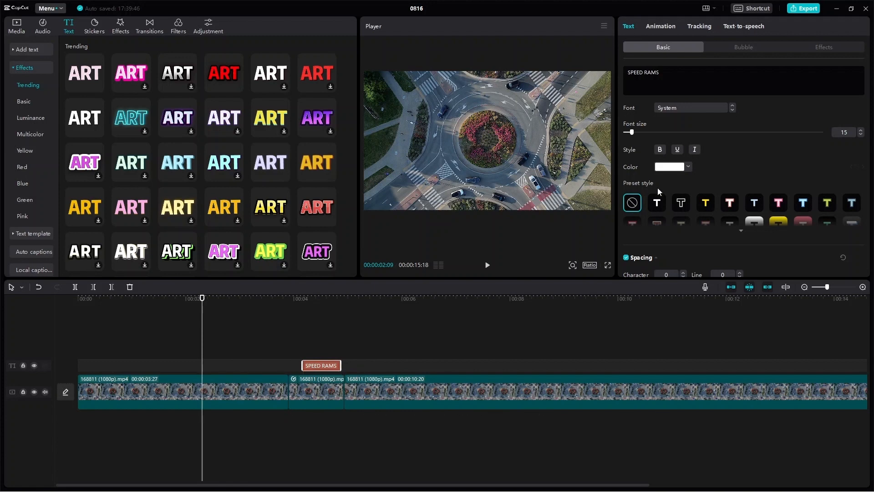
pyautogui.click(740, 48)
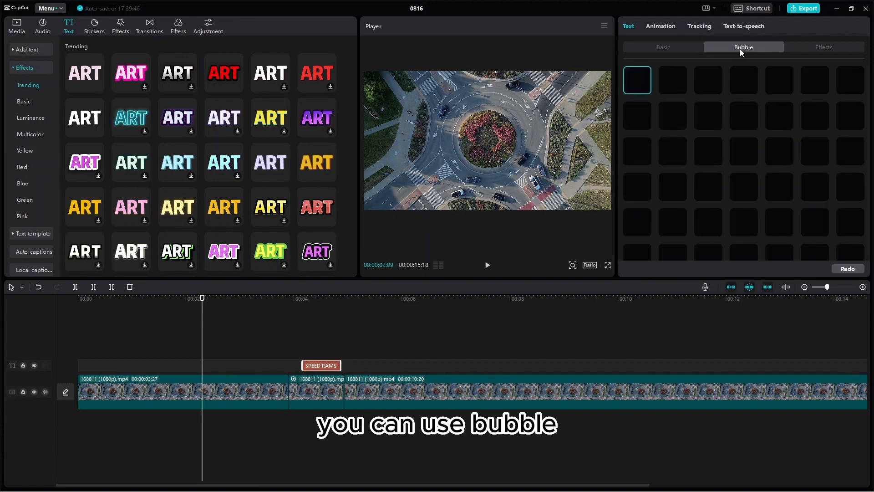
pyautogui.click(818, 53)
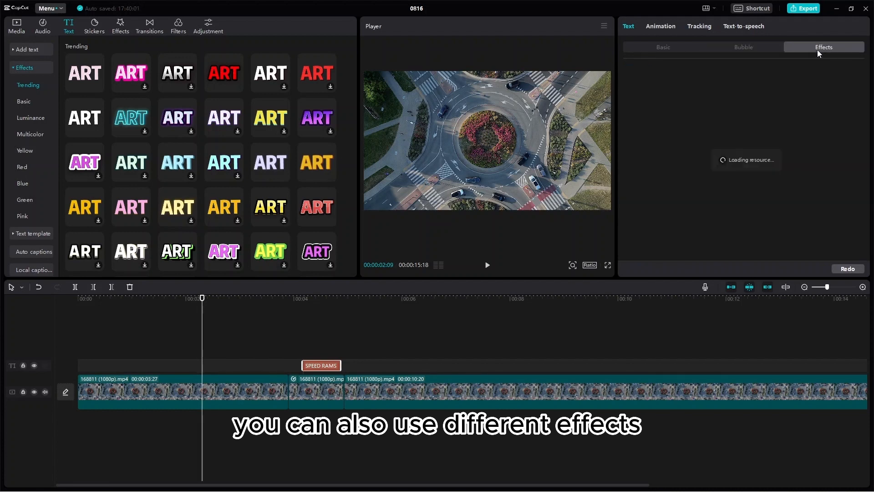
pyautogui.click(753, 48)
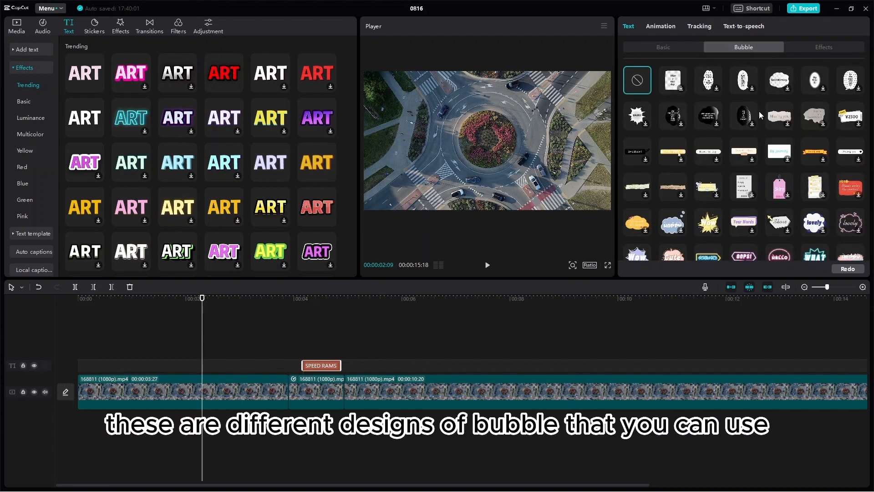
pyautogui.scroll(-4, 725, 209)
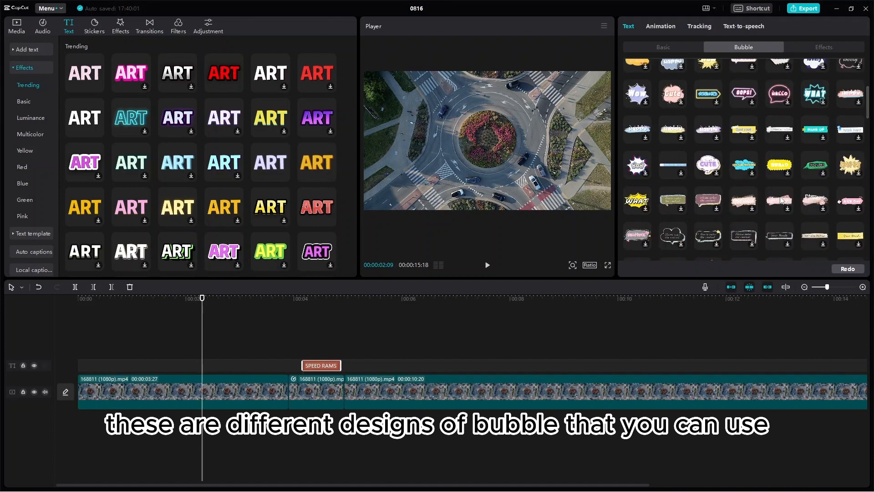
pyautogui.scroll(4, 639, 194)
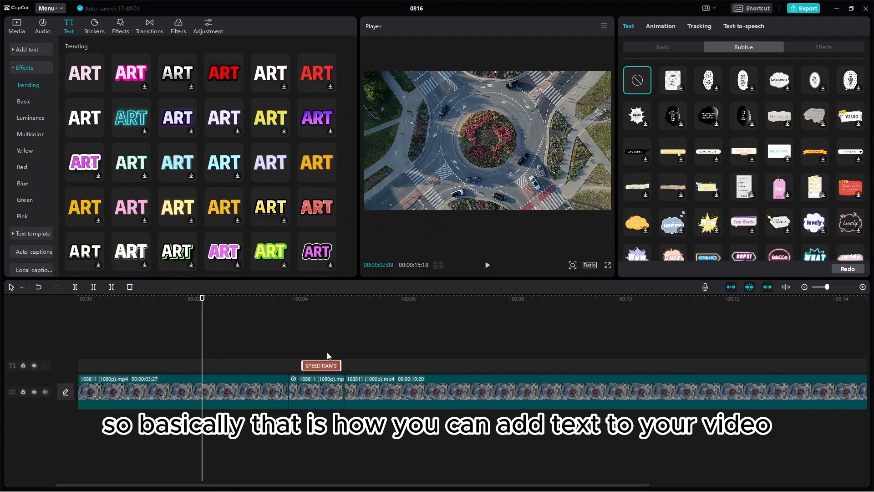
pyautogui.click(306, 337)
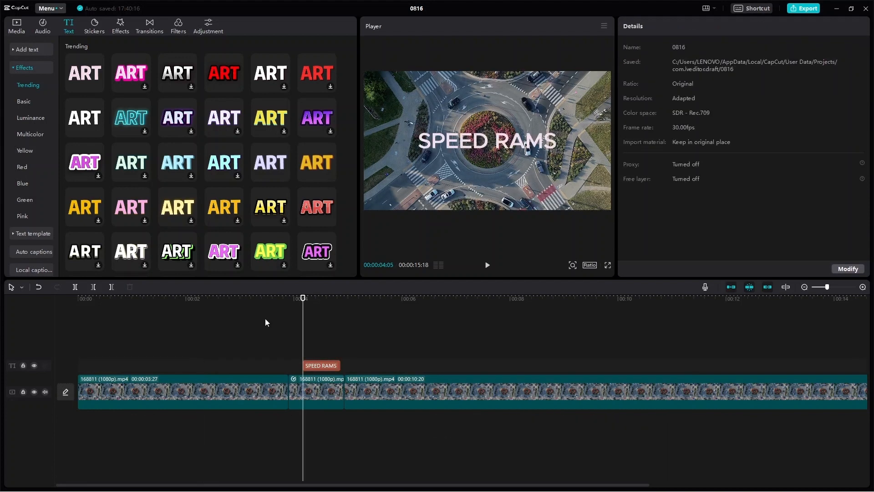
# Examine the available transitions, from the Overlay and Camera groups through Blur, Light Effect and Glitch.
pyautogui.moveTo(306, 304); pyautogui.dragTo(283, 325)
pyautogui.click(311, 394)
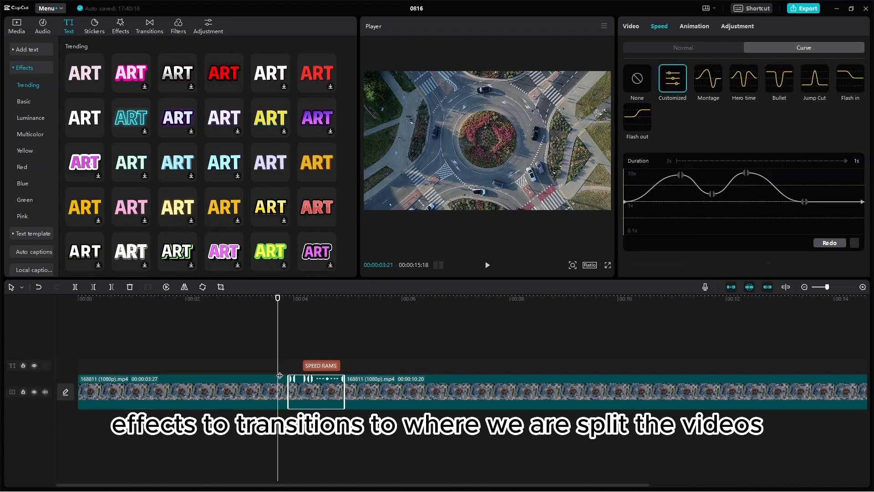
pyautogui.moveTo(267, 318); pyautogui.dragTo(202, 319)
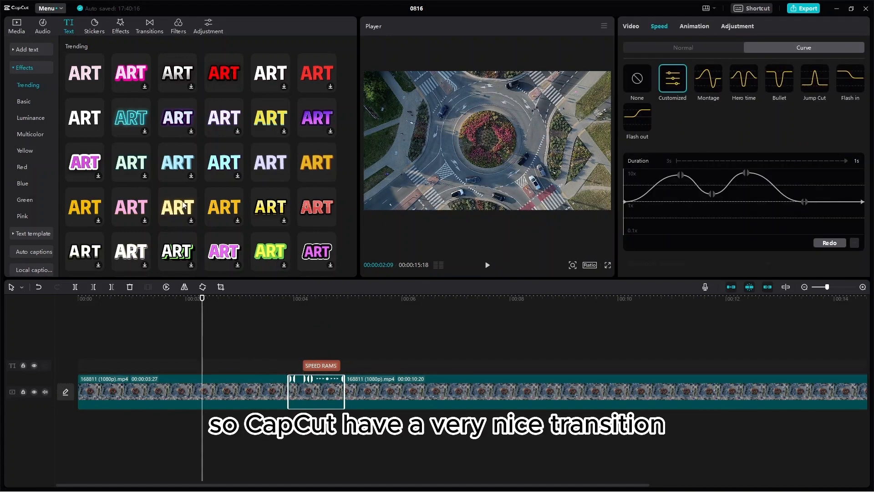
pyautogui.click(146, 28)
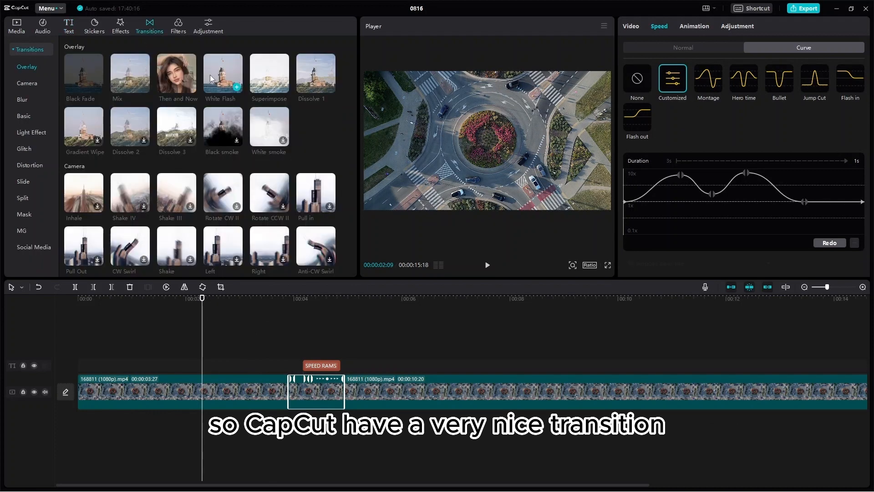
pyautogui.moveTo(185, 76)
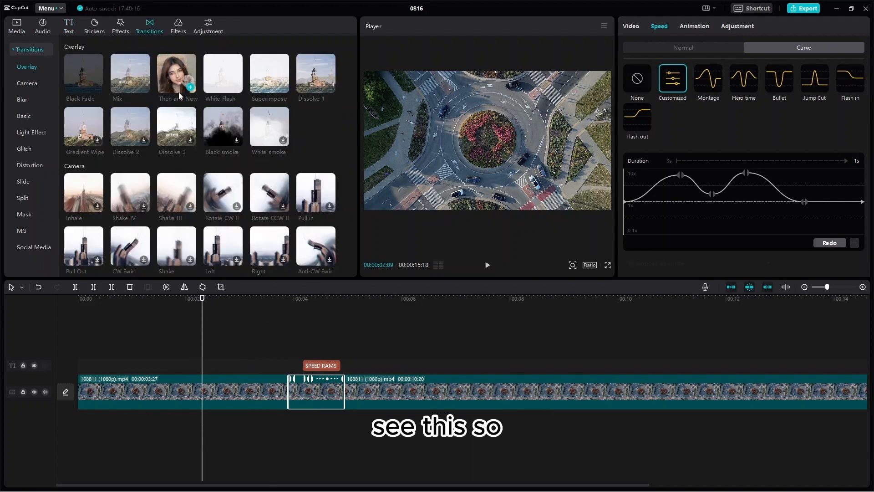
pyautogui.scroll(-10, 272, 199)
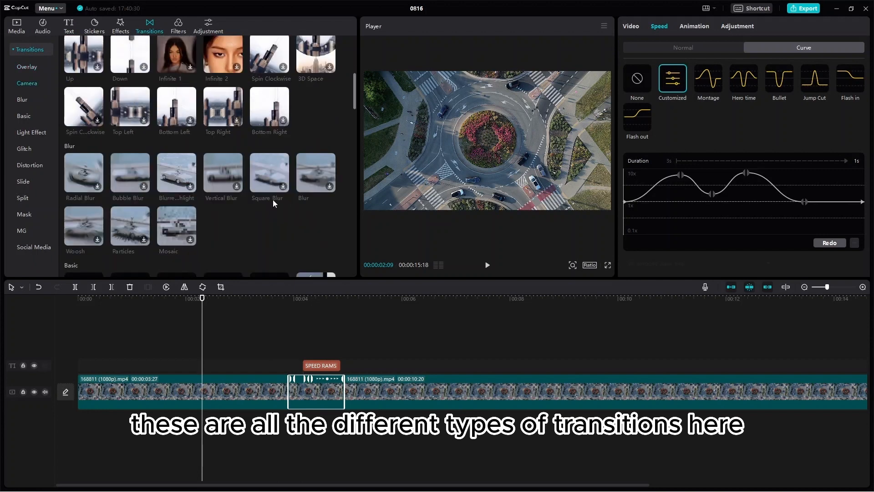
pyautogui.scroll(-4, 273, 200)
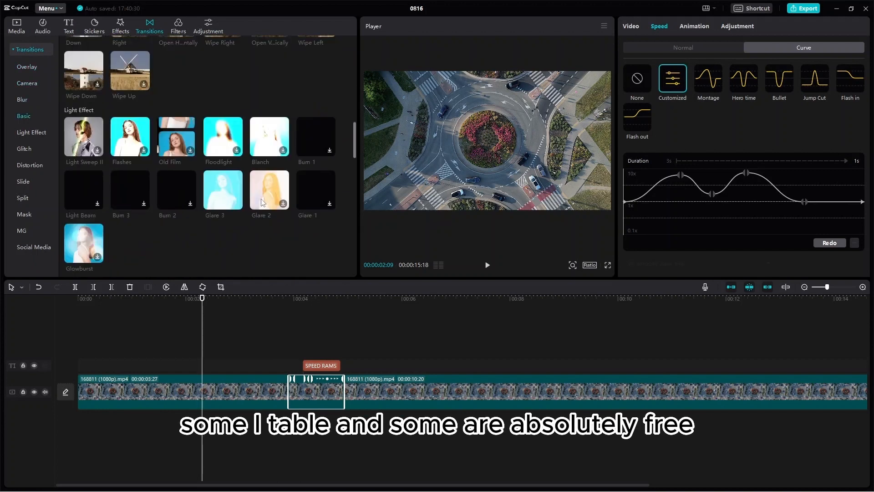
pyautogui.scroll(-6, 255, 213)
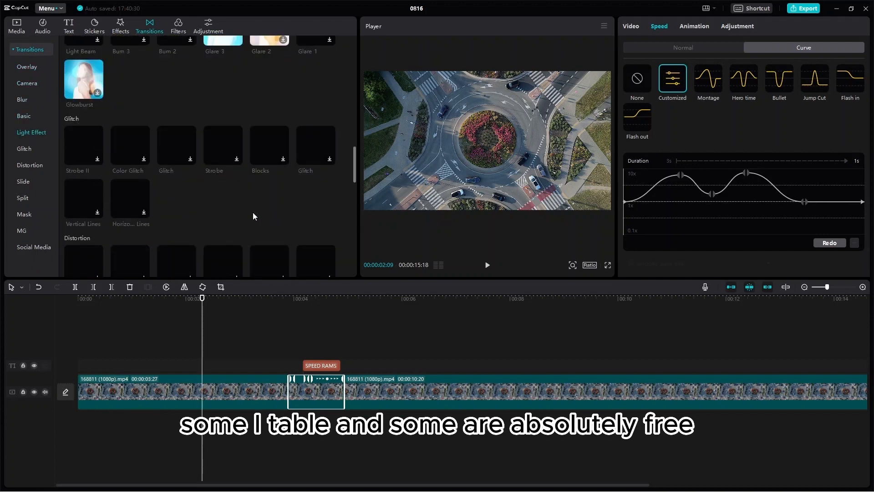
pyautogui.scroll(15, 253, 212)
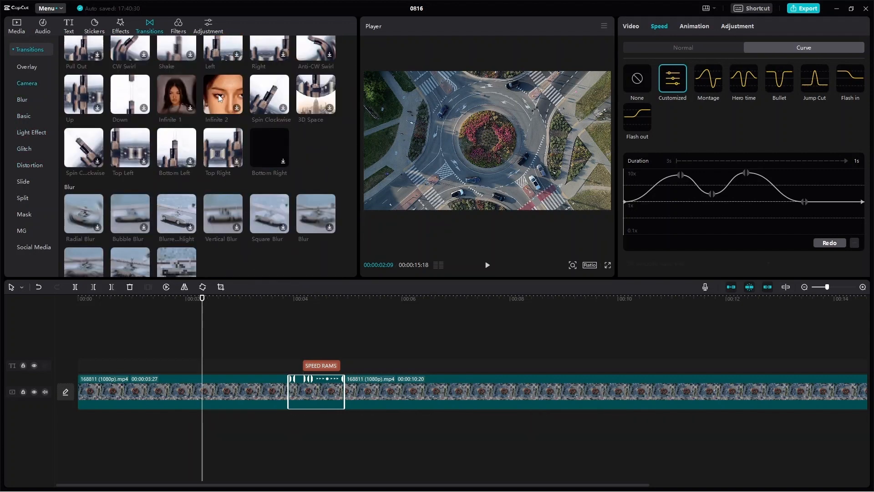
pyautogui.scroll(5, 218, 94)
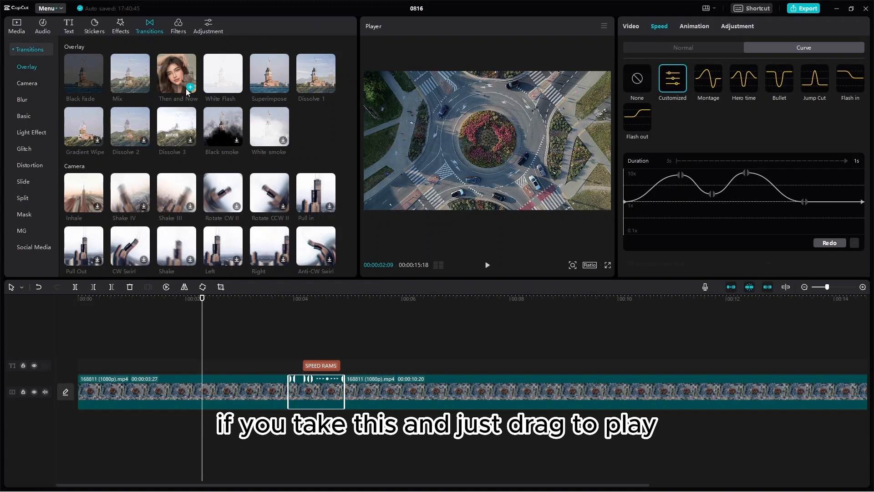
# Add a 0.5 s Then and Now transition between the first and middle segments, and Dissolve 1 between the middle and last segments.
pyautogui.moveTo(187, 91); pyautogui.dragTo(275, 394)
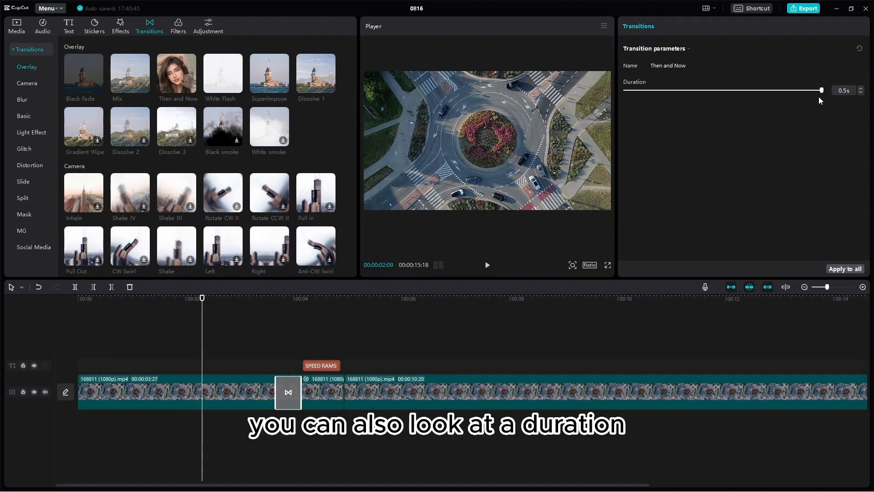
pyautogui.moveTo(821, 92); pyautogui.dragTo(819, 165)
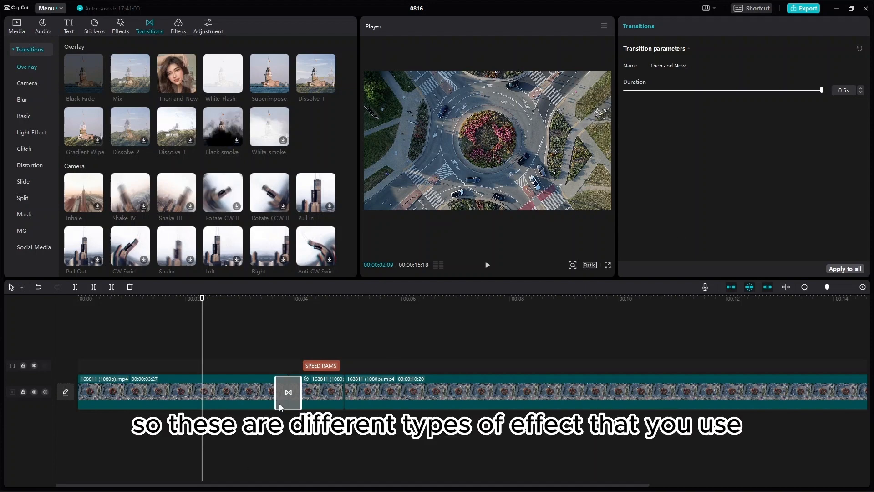
pyautogui.scroll(-3, 233, 129)
pyautogui.scroll(3, 233, 129)
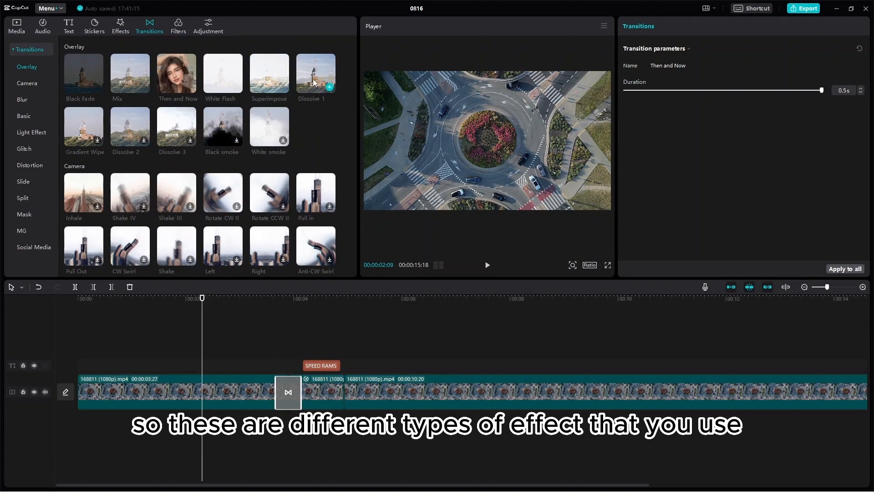
pyautogui.moveTo(314, 82); pyautogui.dragTo(405, 391)
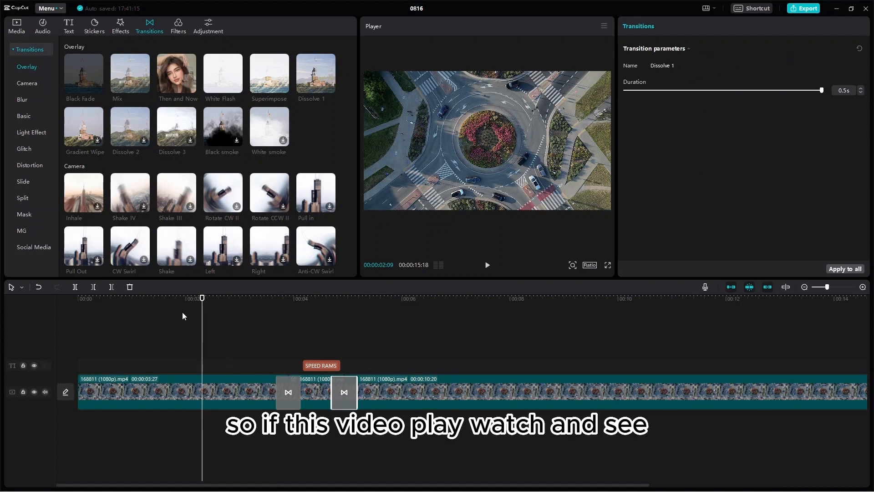
# Play back the timeline repeatedly around the middle segment to check both transitions and the SPEED RAMS title.
pyautogui.click(487, 265)
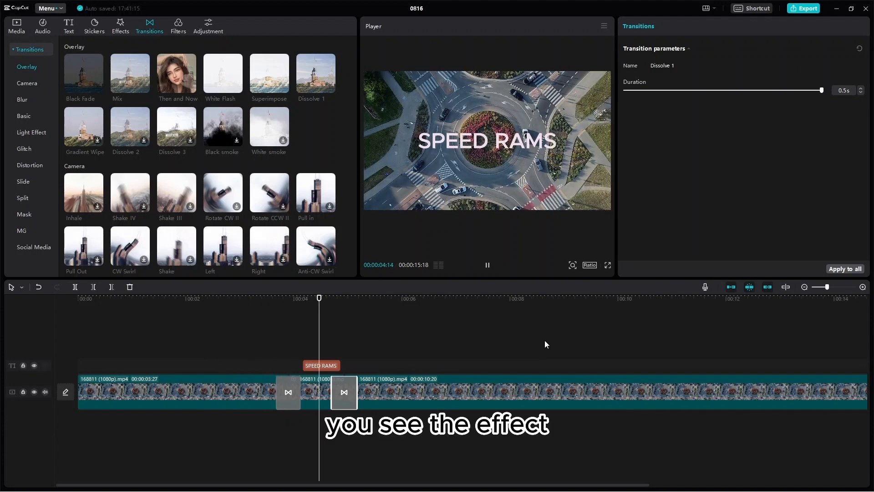
pyautogui.moveTo(418, 303); pyautogui.dragTo(325, 323)
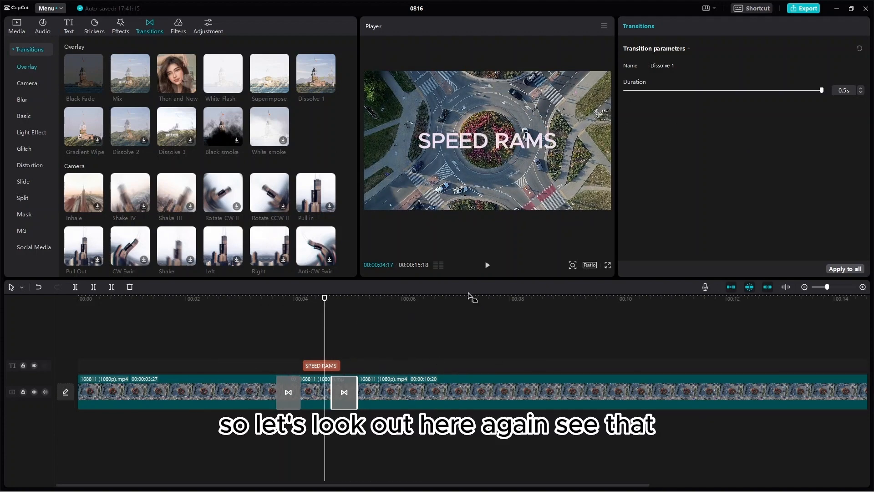
pyautogui.click(488, 265)
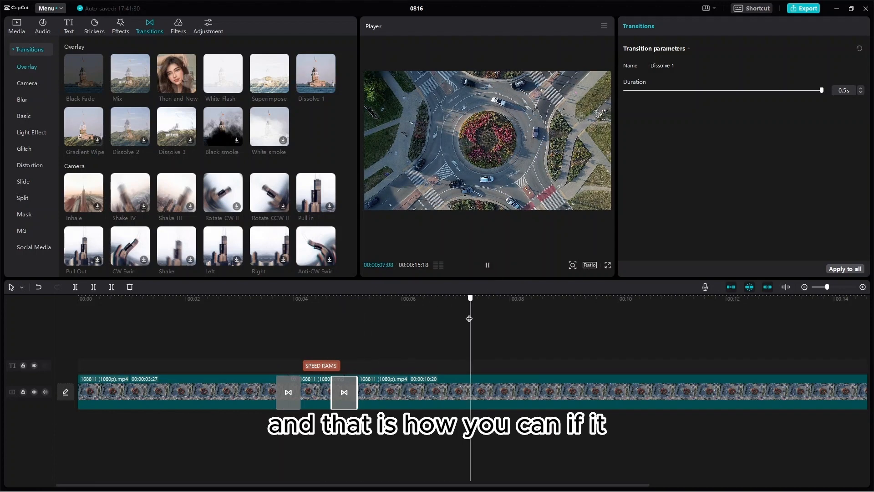
pyautogui.moveTo(470, 317); pyautogui.dragTo(270, 320)
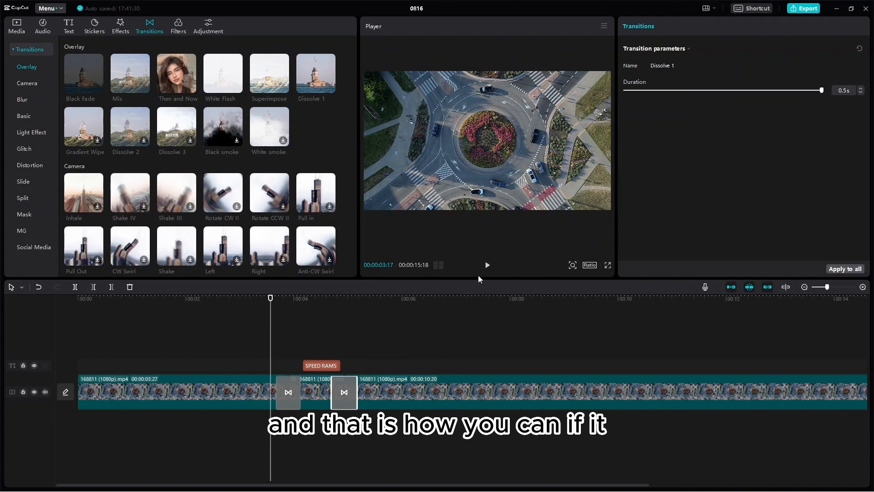
pyautogui.click(487, 266)
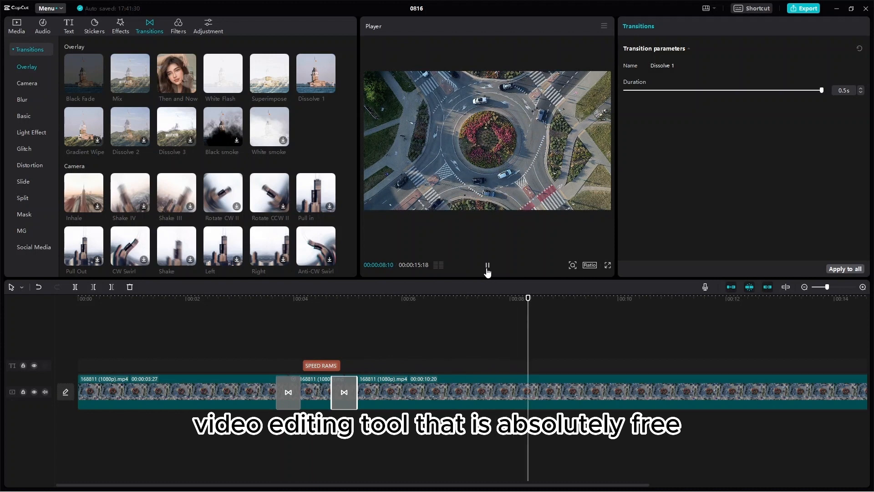
pyautogui.click(487, 268)
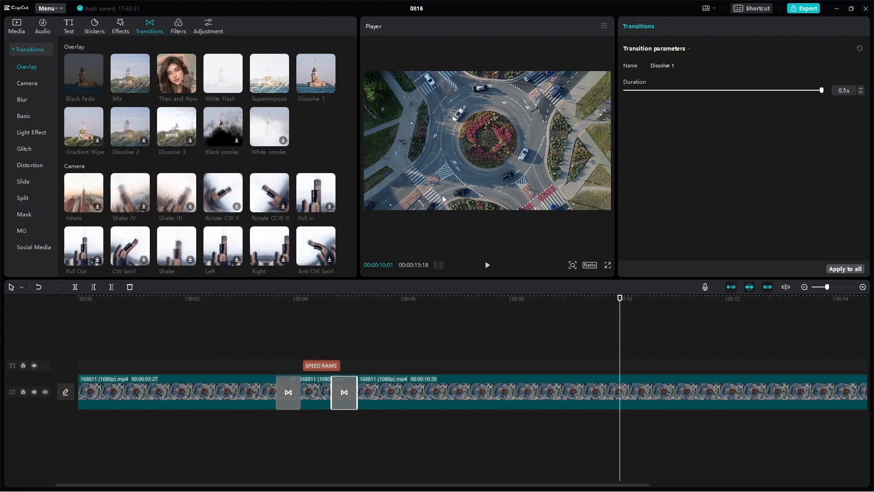
# Preview the music track "Midnight chill lo-fi hip hop" and add it beneath the video, starting at the beginning of the timeline.
pyautogui.click(44, 29)
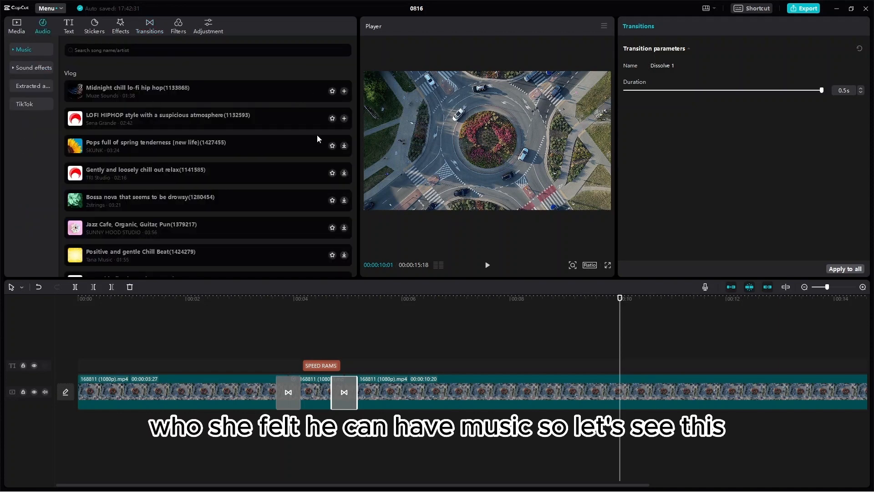
pyautogui.click(279, 96)
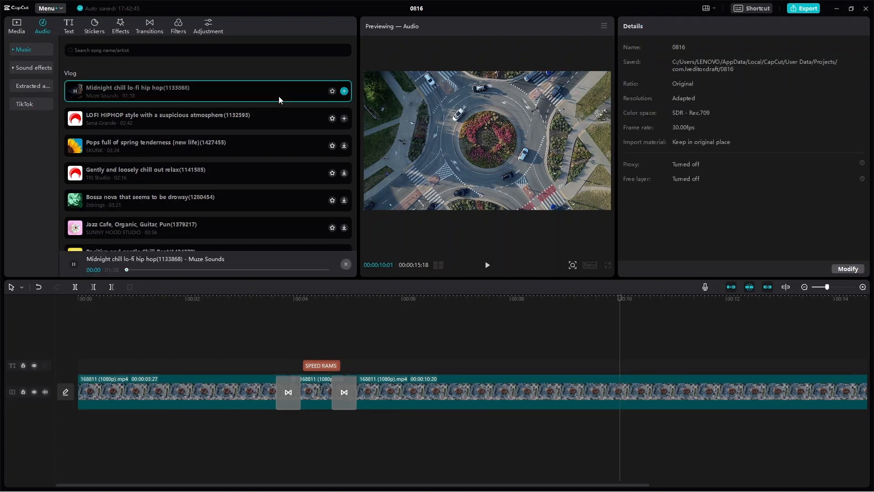
pyautogui.click(304, 94)
pyautogui.click(75, 97)
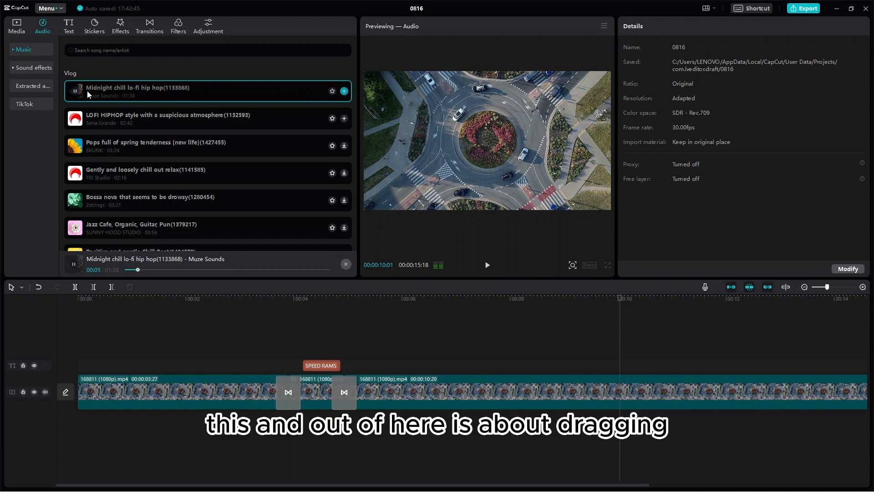
pyautogui.moveTo(86, 91); pyautogui.dragTo(78, 419)
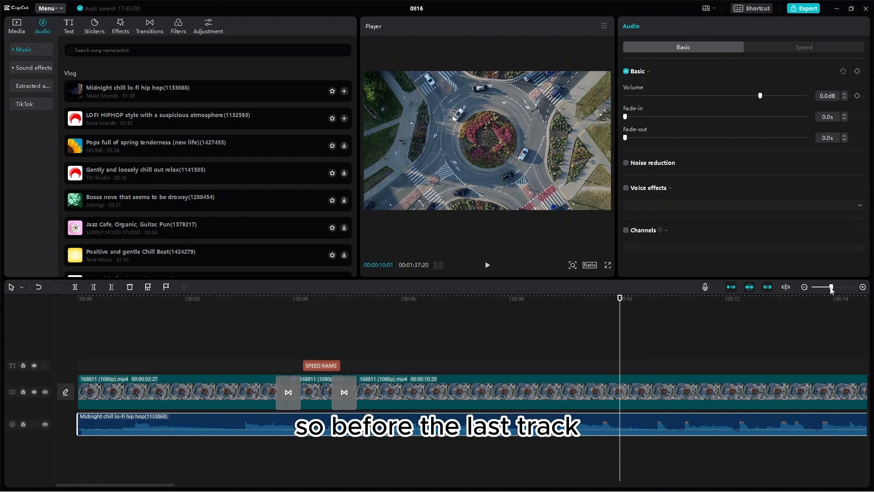
# Trim the end of the music clip so it finishes at about the end of the video.
pyautogui.moveTo(832, 288); pyautogui.dragTo(814, 288)
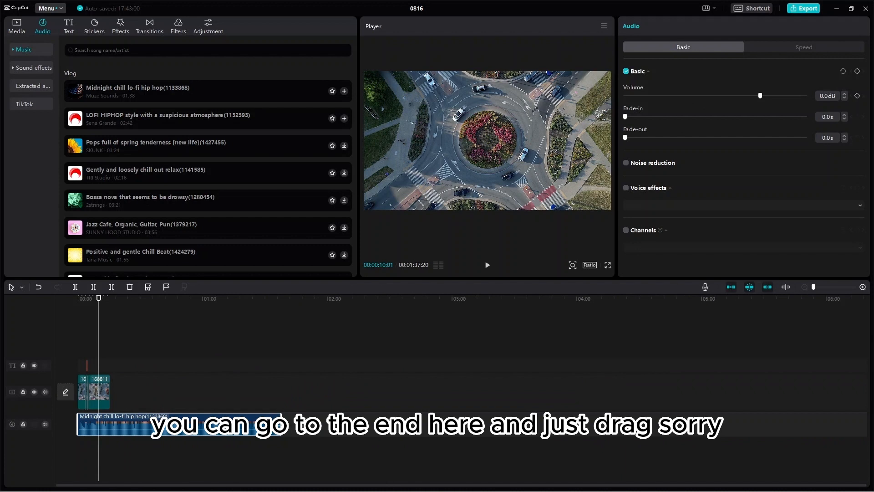
pyautogui.moveTo(281, 415); pyautogui.dragTo(132, 426)
pyautogui.moveTo(282, 413); pyautogui.dragTo(92, 416)
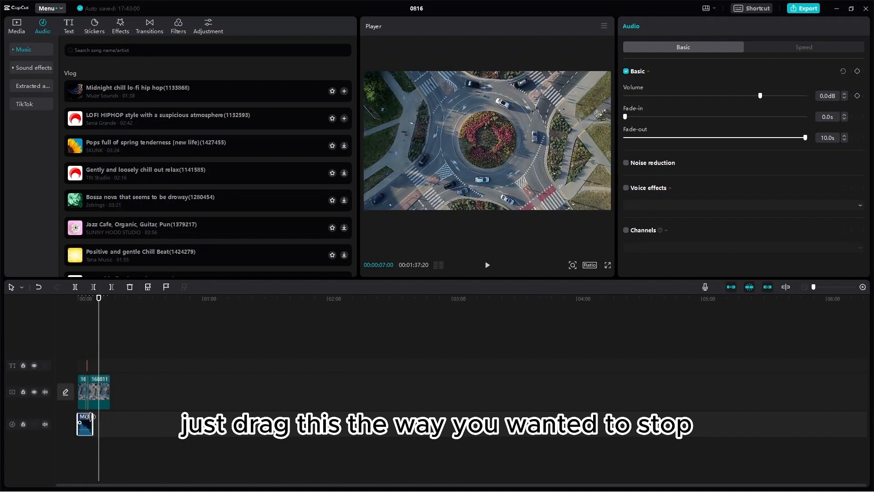
pyautogui.moveTo(815, 288); pyautogui.dragTo(828, 291)
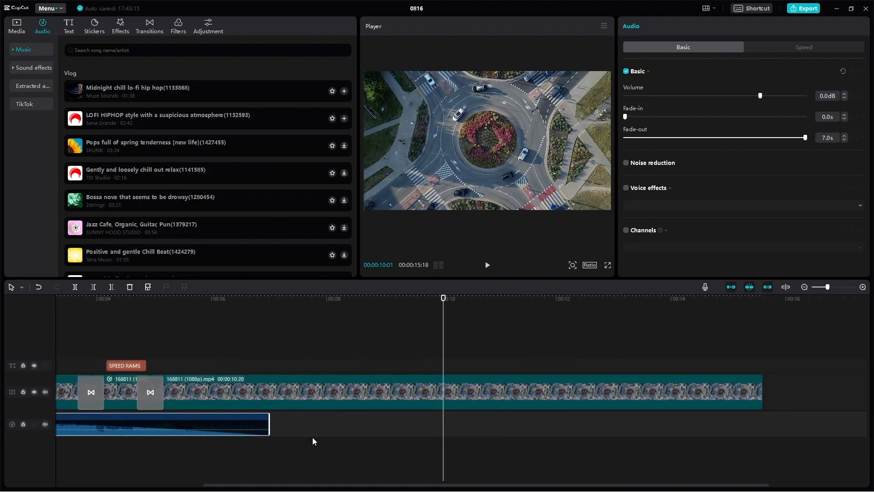
pyautogui.moveTo(267, 423); pyautogui.dragTo(756, 431)
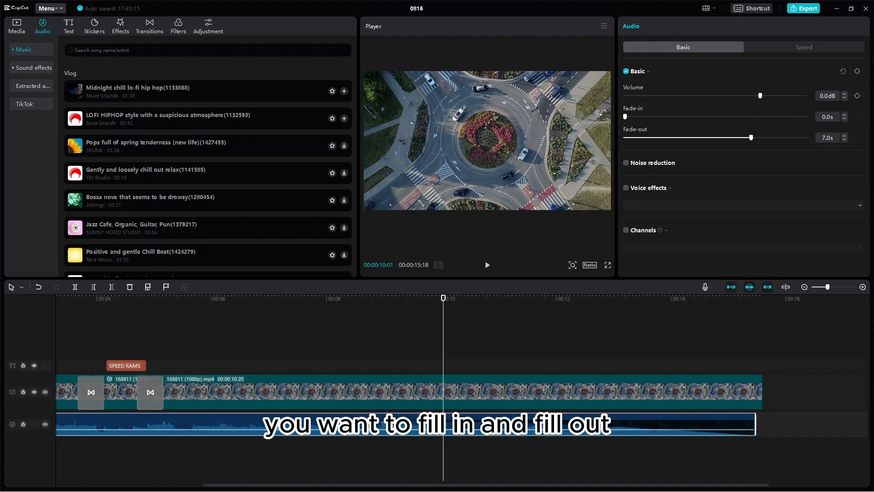
# Set the music clip's fade-out to 0.1 s and its fade-in to 1.2 s.
pyautogui.moveTo(354, 416); pyautogui.dragTo(751, 422)
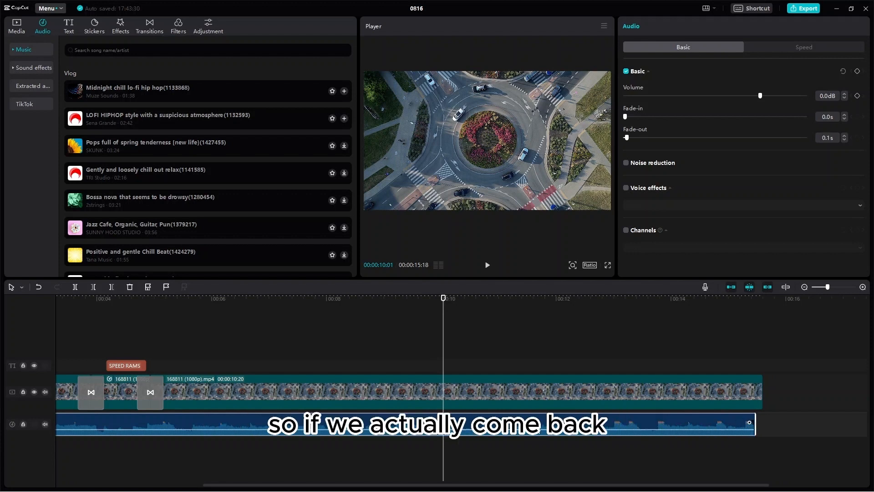
pyautogui.hscroll(-5, 537, 425)
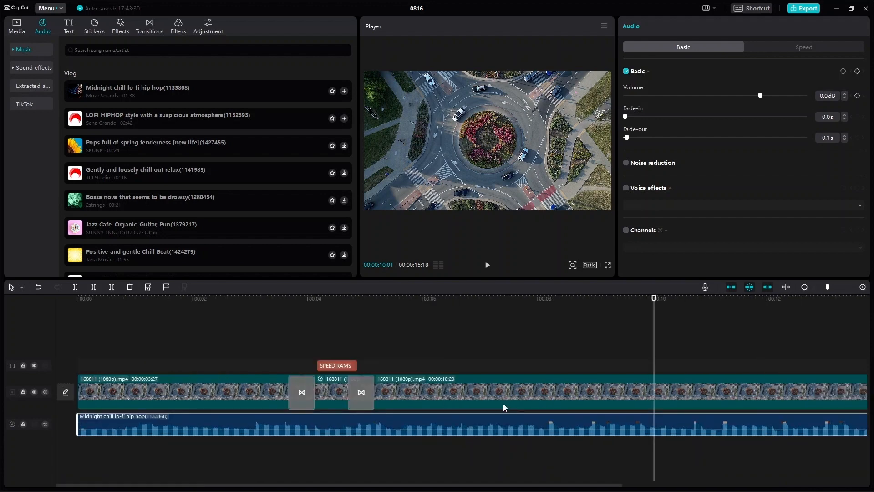
pyautogui.moveTo(654, 298); pyautogui.dragTo(78, 298)
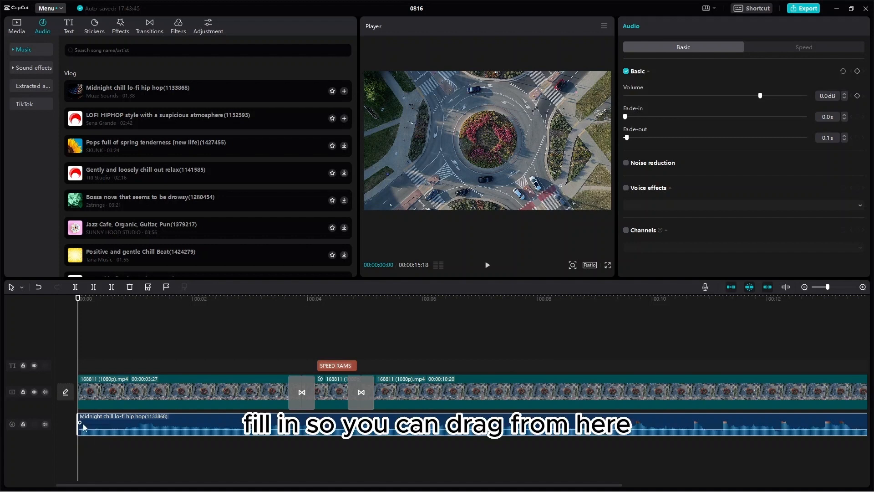
pyautogui.moveTo(81, 422); pyautogui.dragTo(145, 428)
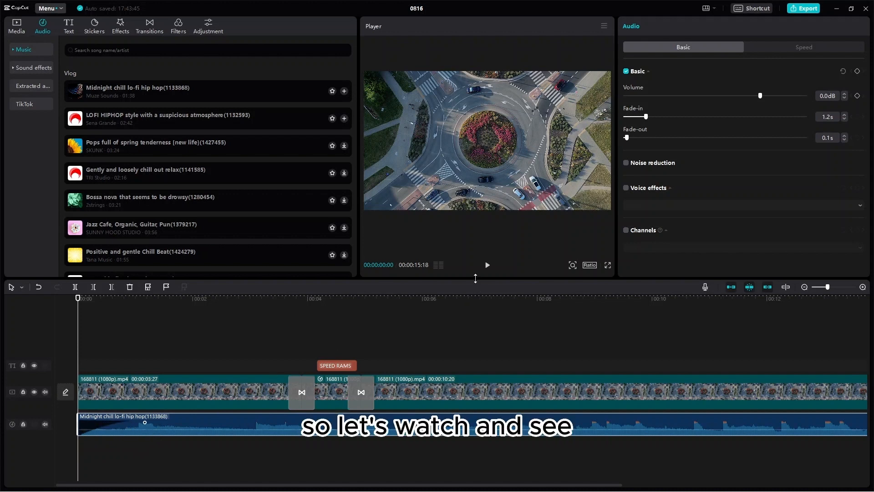
# Play the edit from the start to check the music's fade-in, and return the playhead to the beginning.
pyautogui.click(488, 265)
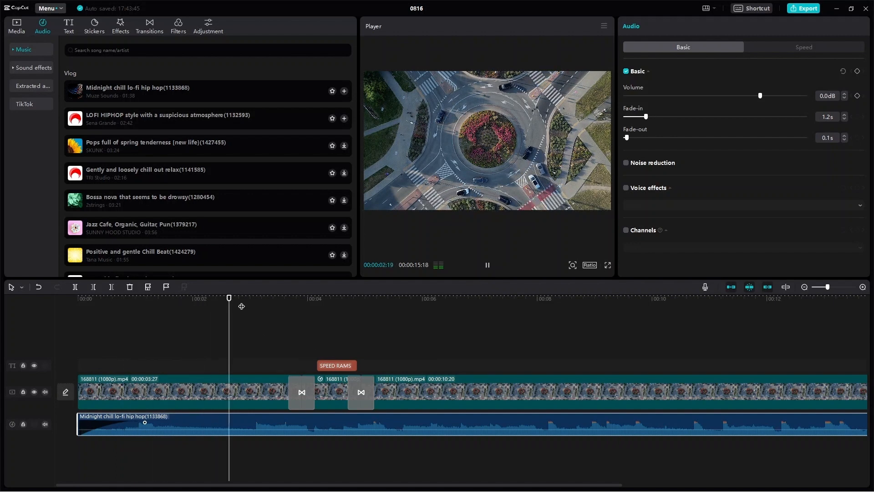
pyautogui.moveTo(247, 302); pyautogui.dragTo(34, 317)
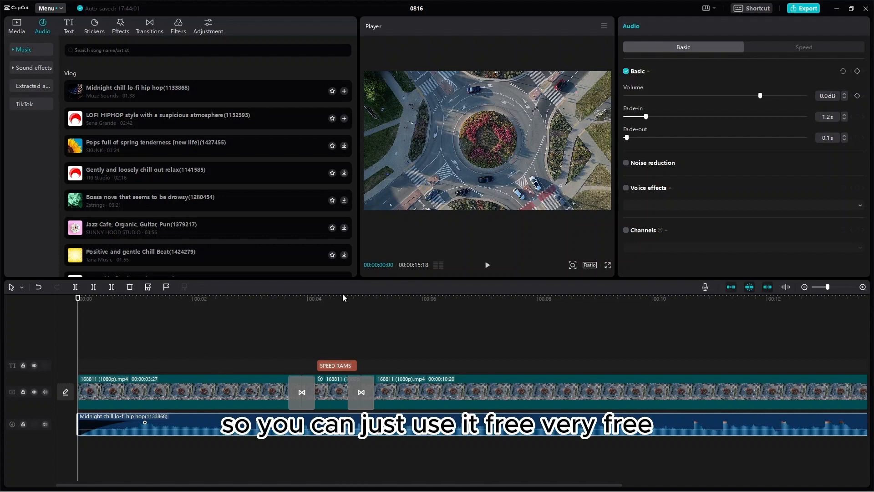
# Check the first video segment's basic settings, and enable noise reduction on the music clip.
pyautogui.click(288, 329)
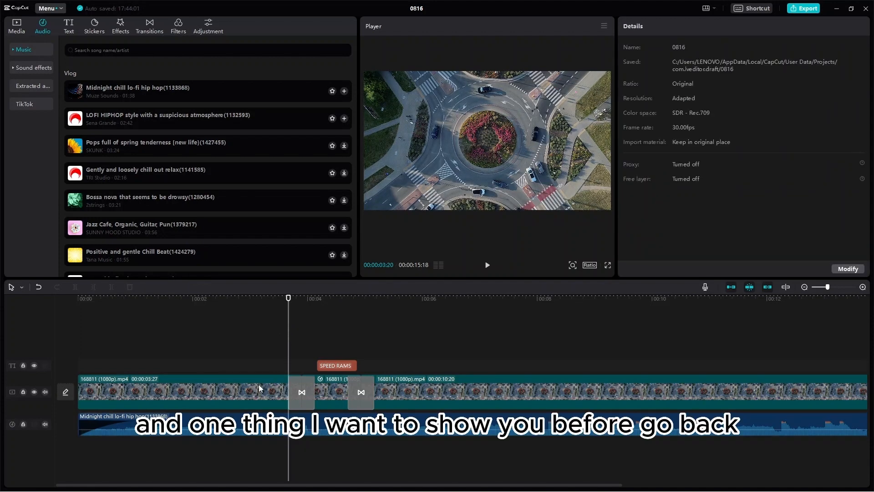
pyautogui.click(241, 398)
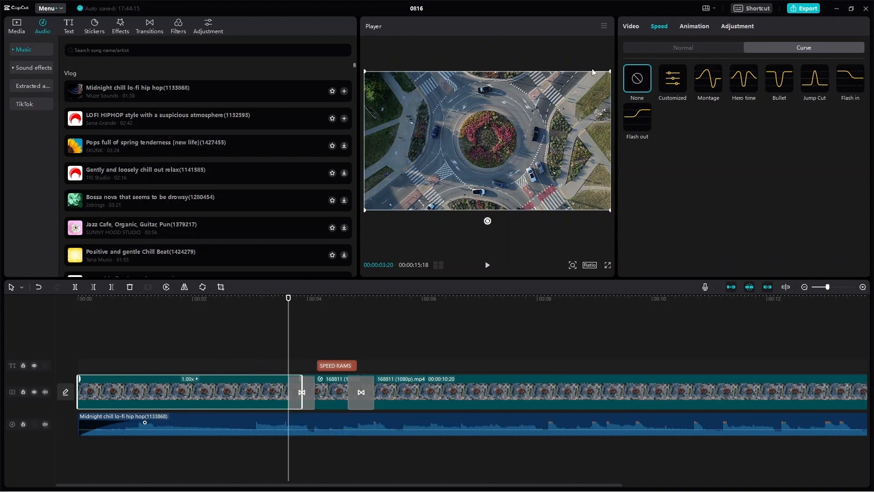
pyautogui.click(631, 27)
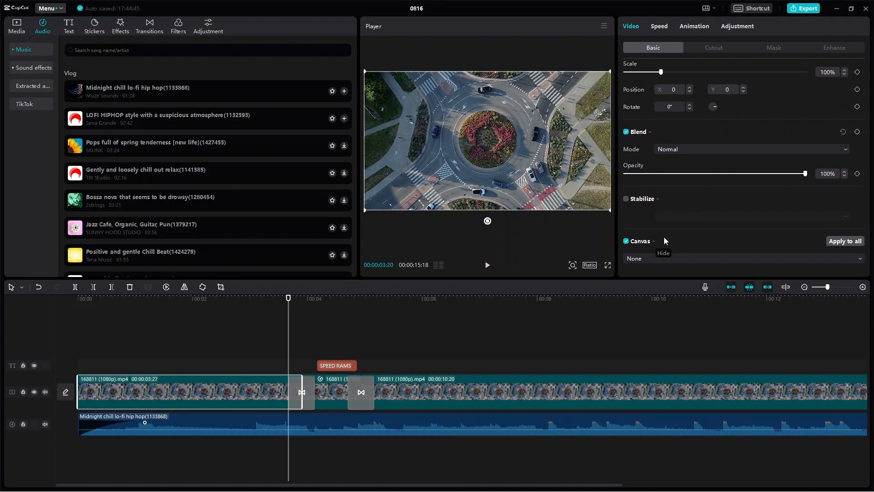
pyautogui.scroll(1, 665, 218)
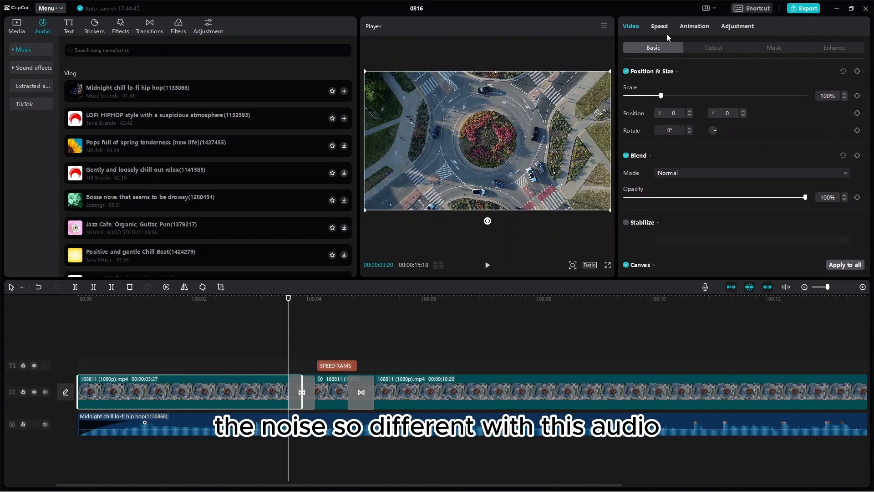
pyautogui.click(207, 425)
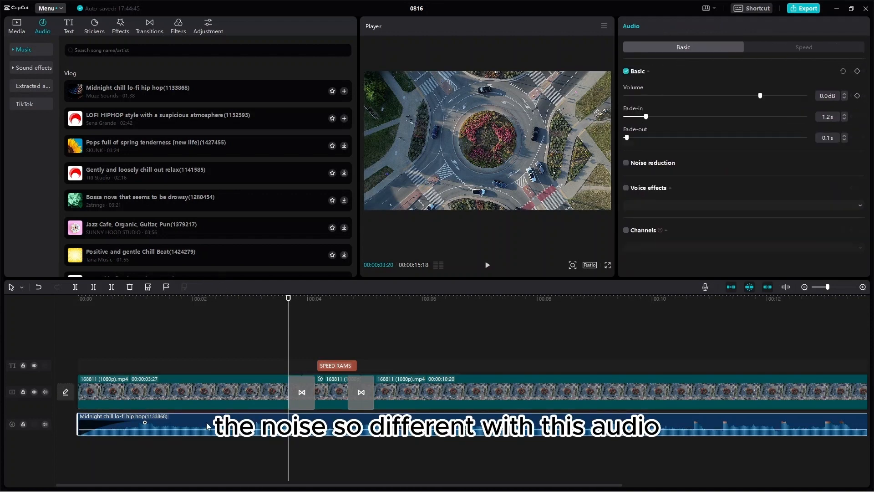
pyautogui.click(626, 163)
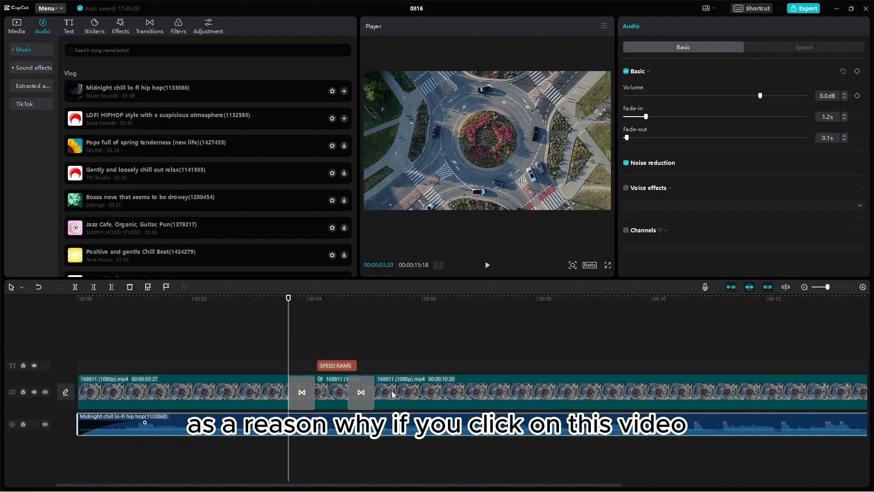
# Add Beats 2 automatic beat markers to the music clip and play the edit from near the start to about 6 seconds.
pyautogui.click(226, 378)
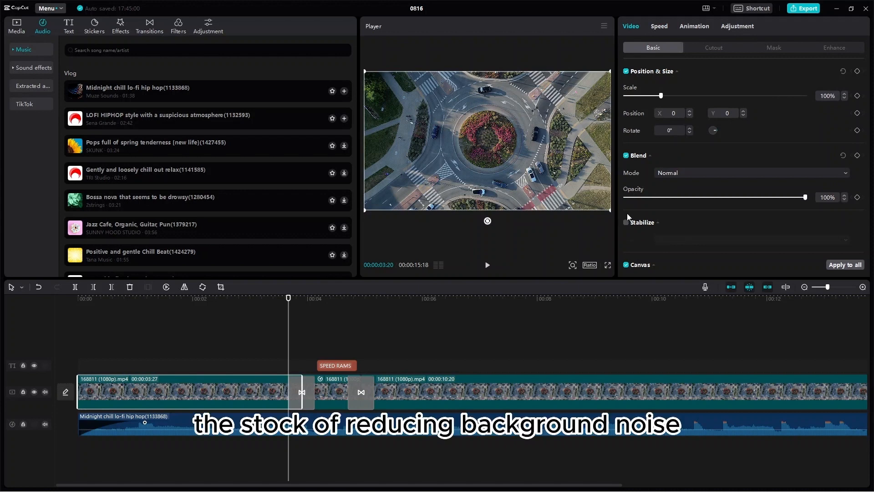
pyautogui.scroll(-1, 667, 238)
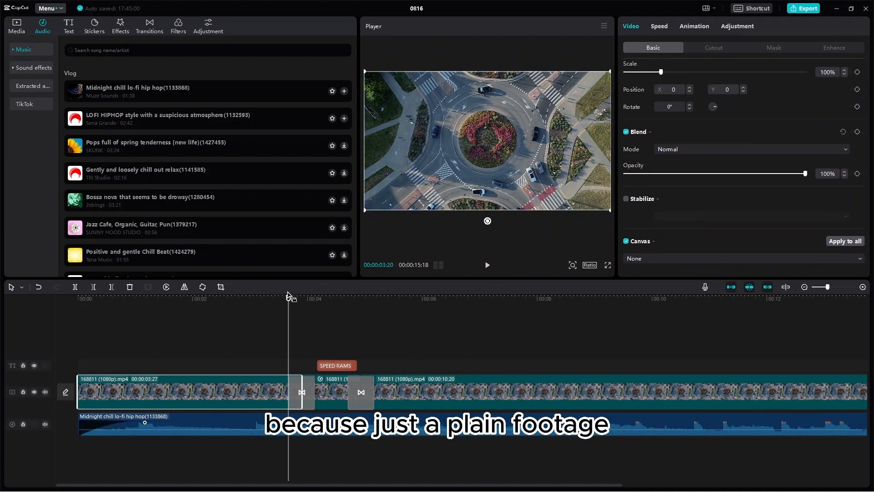
pyautogui.moveTo(289, 314); pyautogui.dragTo(104, 332)
pyautogui.click(224, 426)
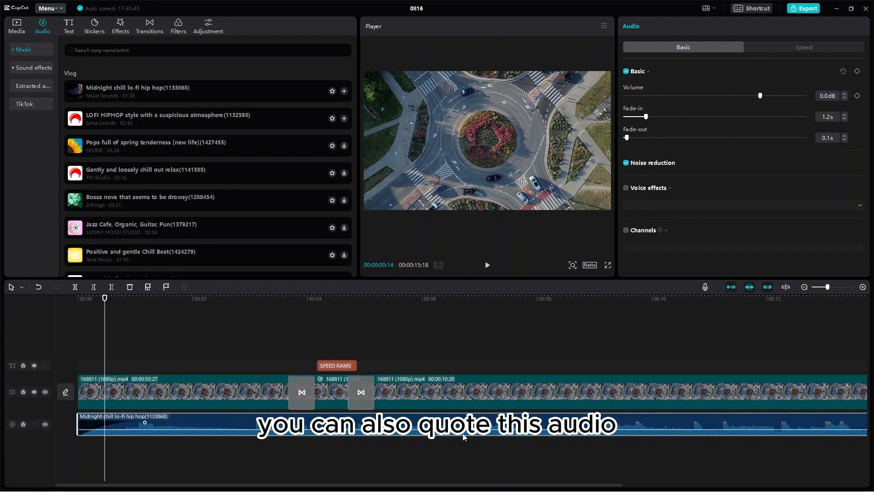
pyautogui.click(215, 346)
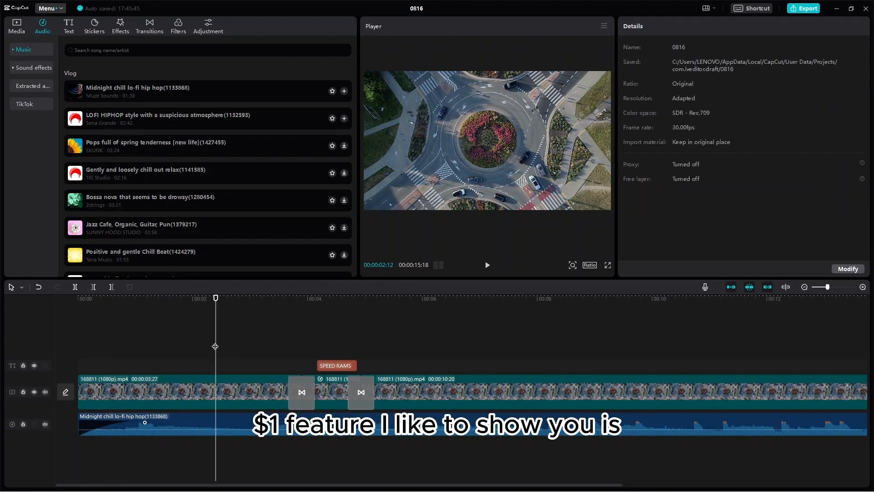
pyautogui.click(101, 350)
pyautogui.click(136, 428)
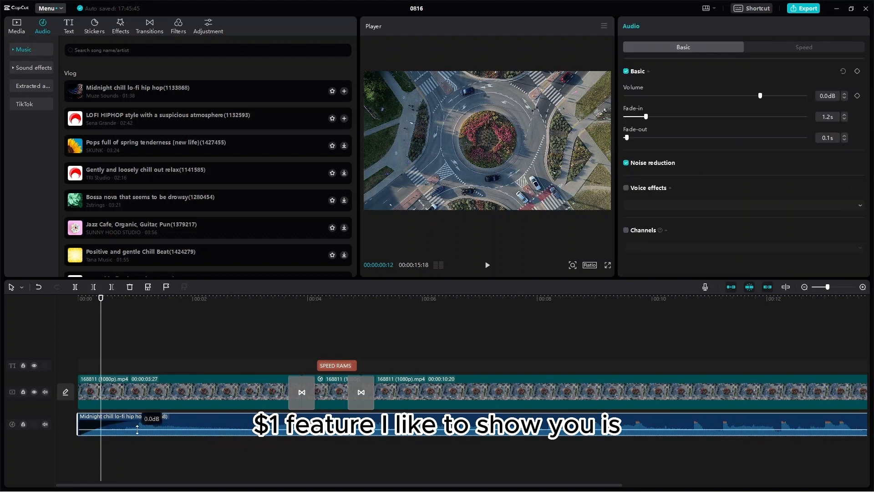
pyautogui.click(147, 287)
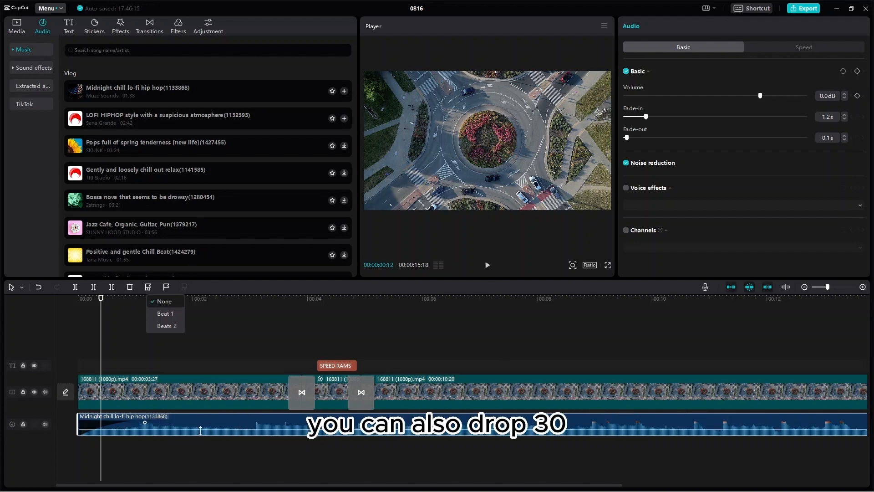
pyautogui.click(165, 325)
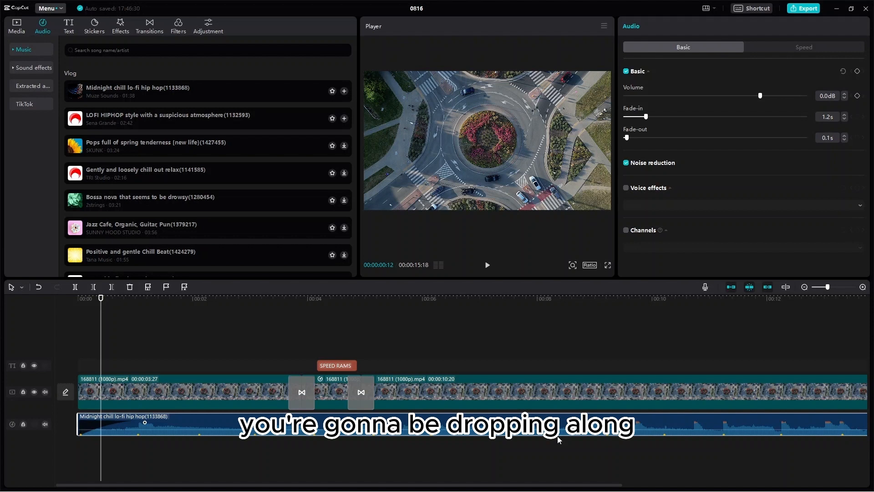
pyautogui.click(487, 265)
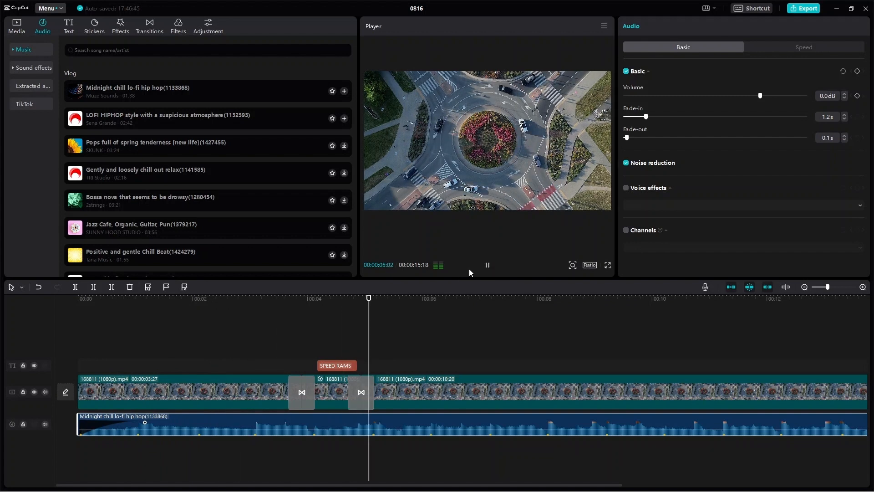
pyautogui.click(488, 266)
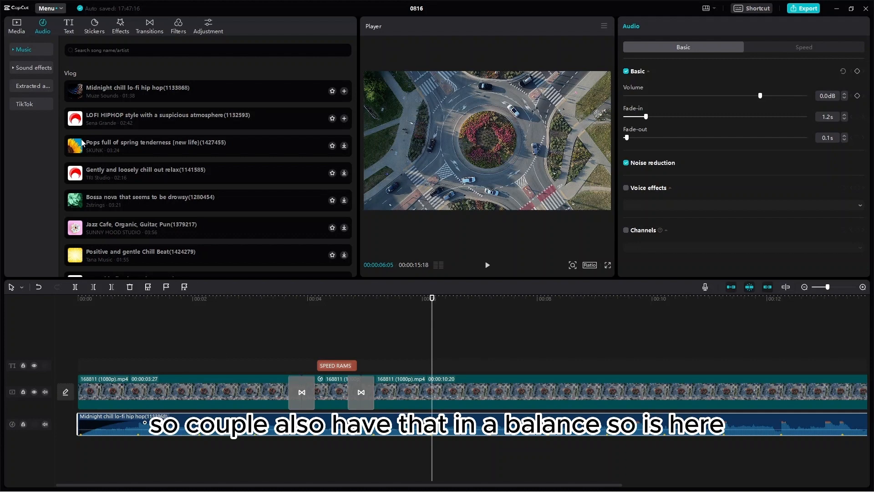
# Browse the sticker library and add the red SUBSCRIBE sticker from the Trending category at the playhead, 00:00:06:05.
pyautogui.click(95, 28)
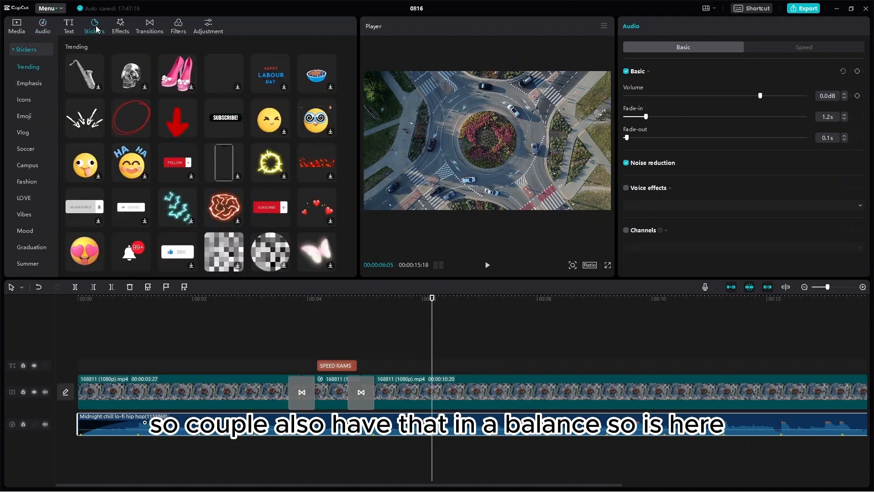
pyautogui.scroll(-1, 206, 127)
pyautogui.scroll(-3, 206, 130)
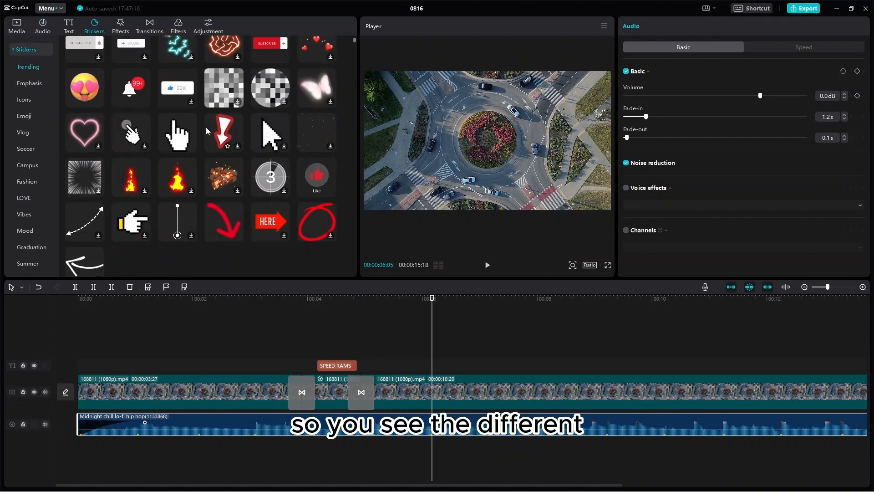
pyautogui.scroll(-1, 207, 135)
pyautogui.scroll(-1, 206, 133)
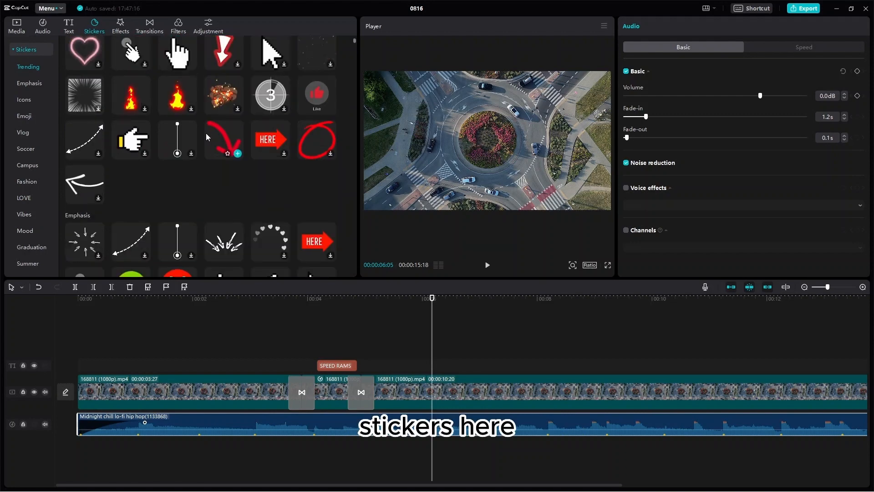
pyautogui.scroll(-2, 245, 203)
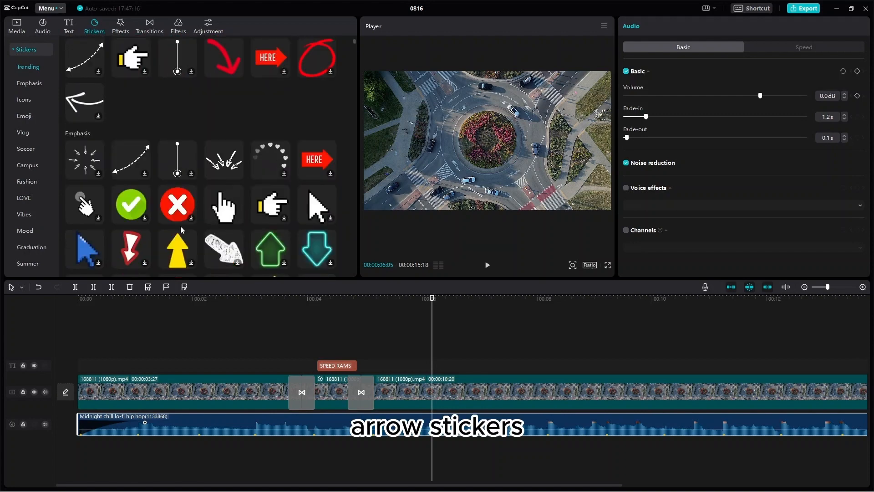
pyautogui.scroll(-2, 157, 219)
pyautogui.scroll(-2, 156, 219)
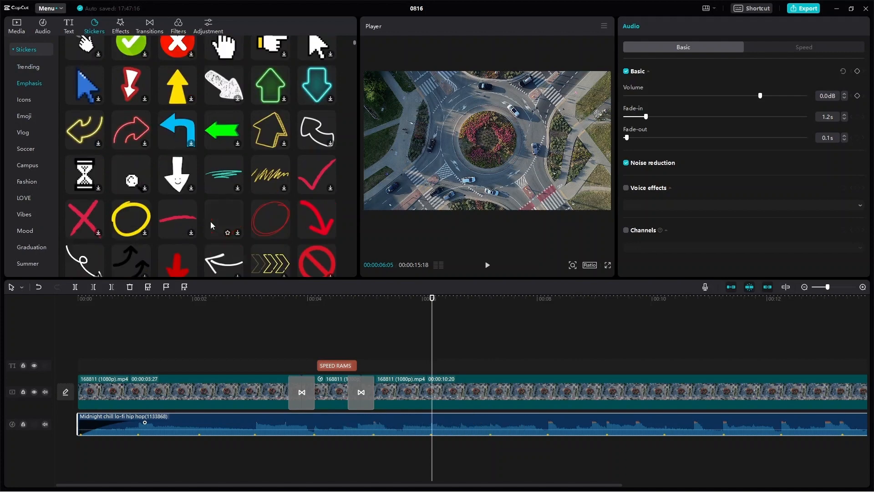
pyautogui.scroll(-5, 210, 222)
pyautogui.scroll(-1, 210, 221)
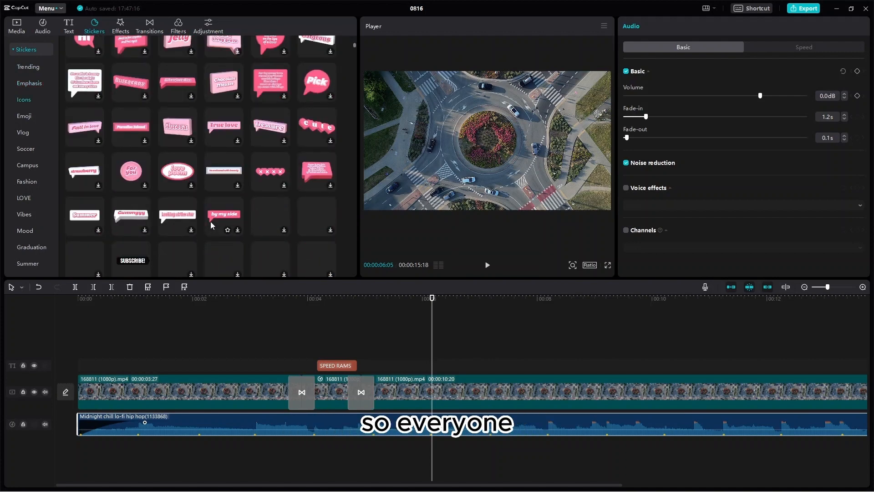
pyautogui.scroll(7, 215, 209)
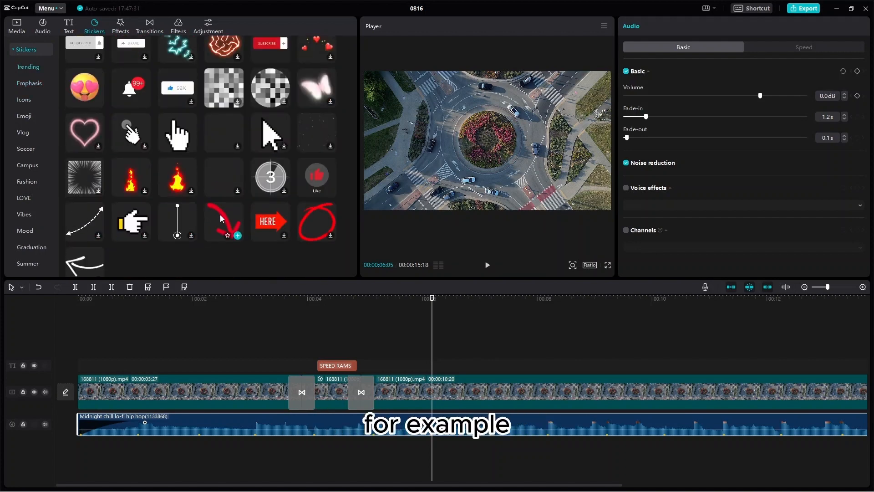
pyautogui.scroll(4, 223, 210)
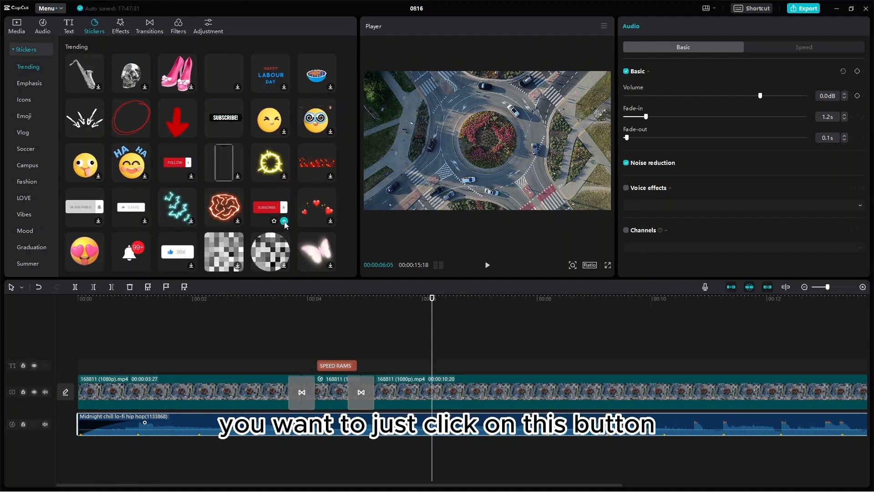
pyautogui.click(285, 221)
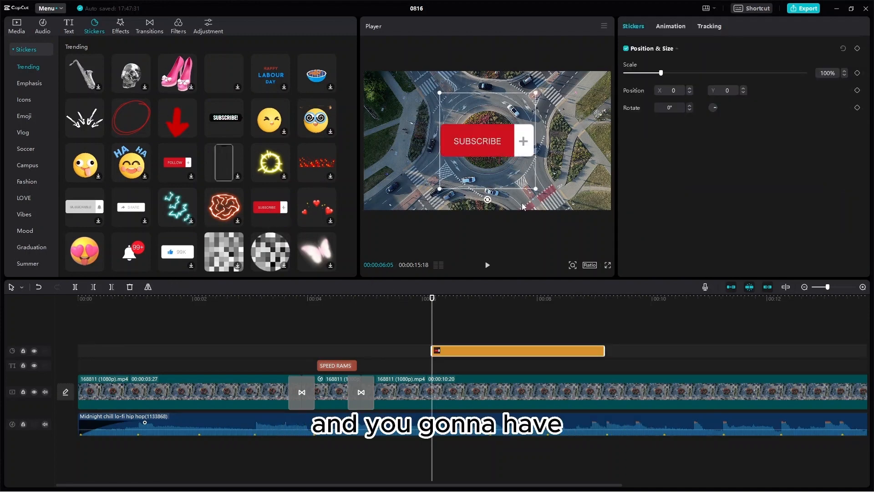
# Scale the SUBSCRIBE sticker to 40%, place it near the frame's lower-right corner at X 1464, Y -779, and trim its end to about 6.5 s.
pyautogui.moveTo(536, 191); pyautogui.dragTo(603, 209)
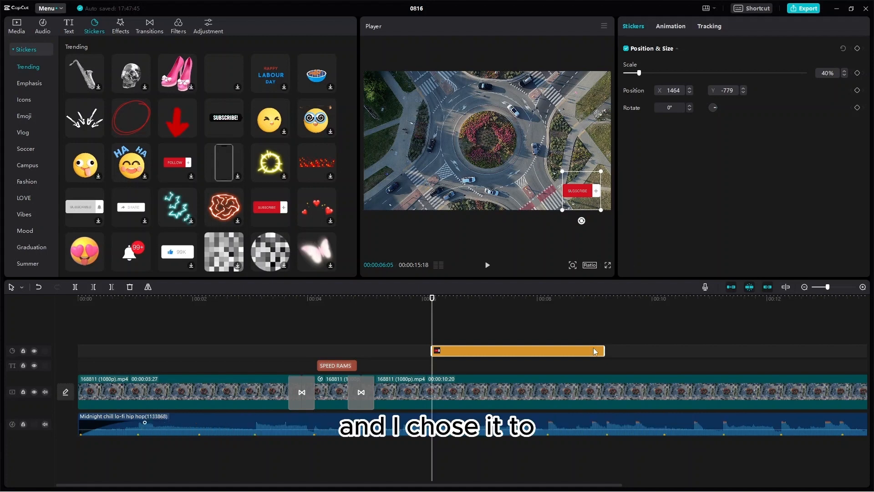
pyautogui.moveTo(598, 354); pyautogui.dragTo(454, 340)
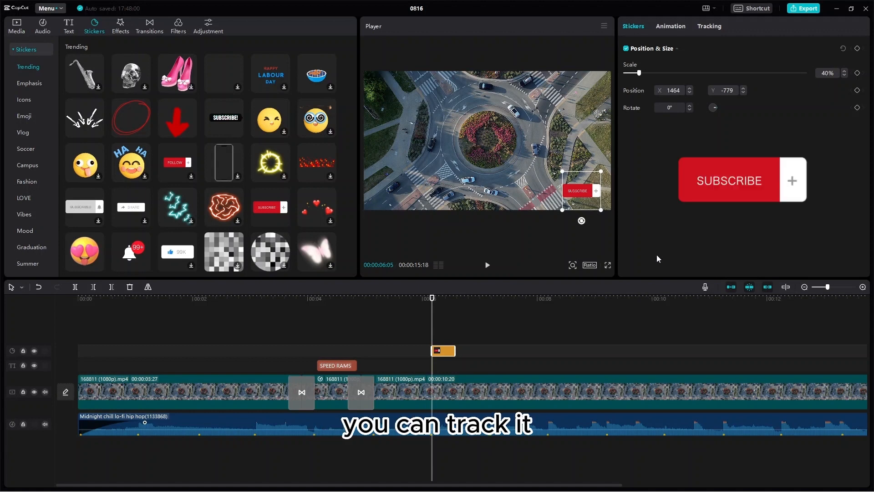
pyautogui.click(716, 28)
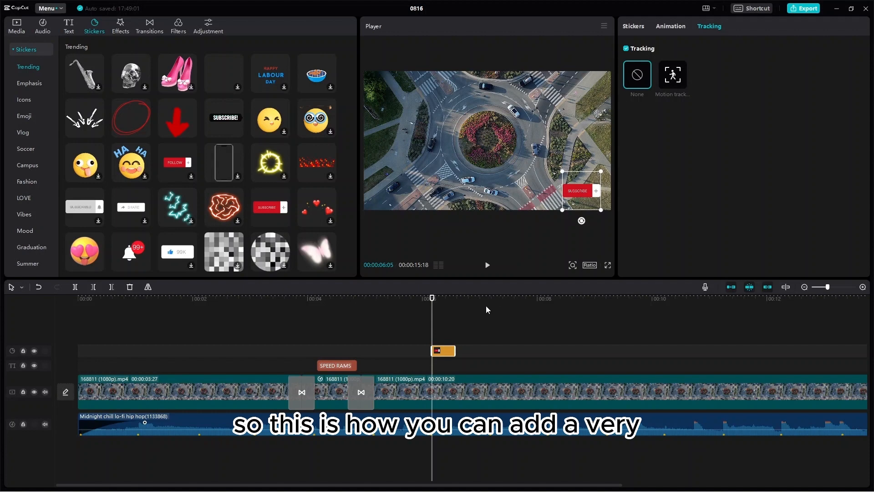
pyautogui.click(490, 351)
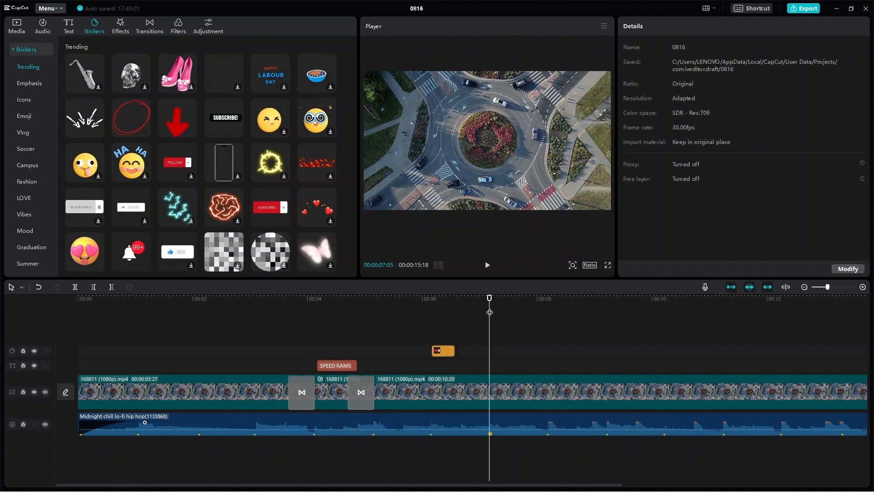
pyautogui.moveTo(490, 306)
pyautogui.mouseDown()
pyautogui.moveTo(423, 314)
pyautogui.moveTo(443, 315)
pyautogui.moveTo(434, 317)
pyautogui.mouseUp()
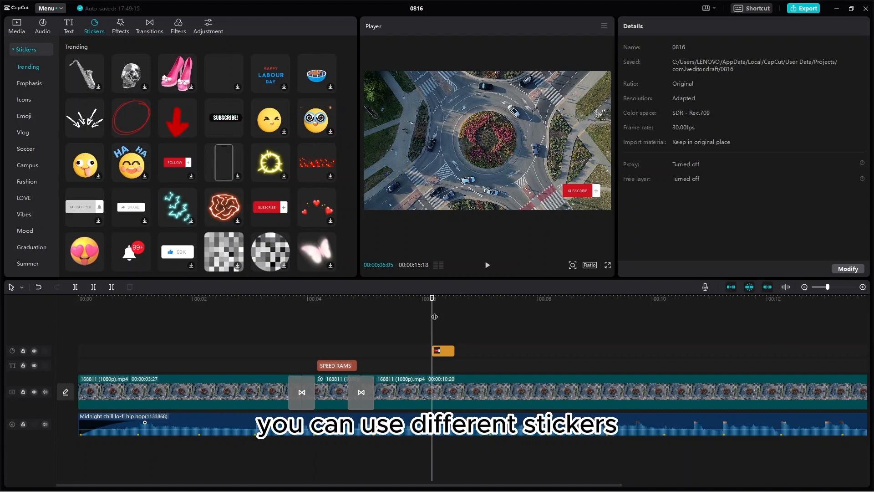
# Preview the pixel-art pointing-hand sticker over the video, and move the playhead to 00:00:04:00.
pyautogui.scroll(-3, 142, 199)
pyautogui.scroll(-5, 142, 199)
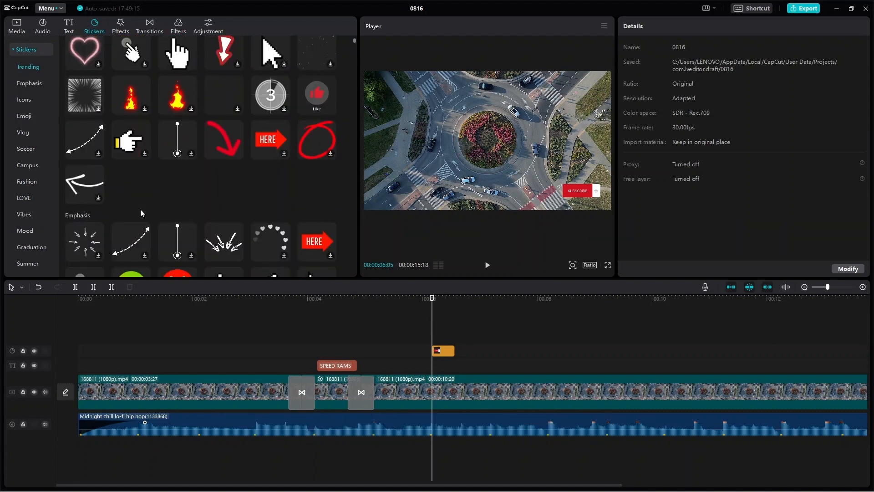
pyautogui.scroll(2, 129, 188)
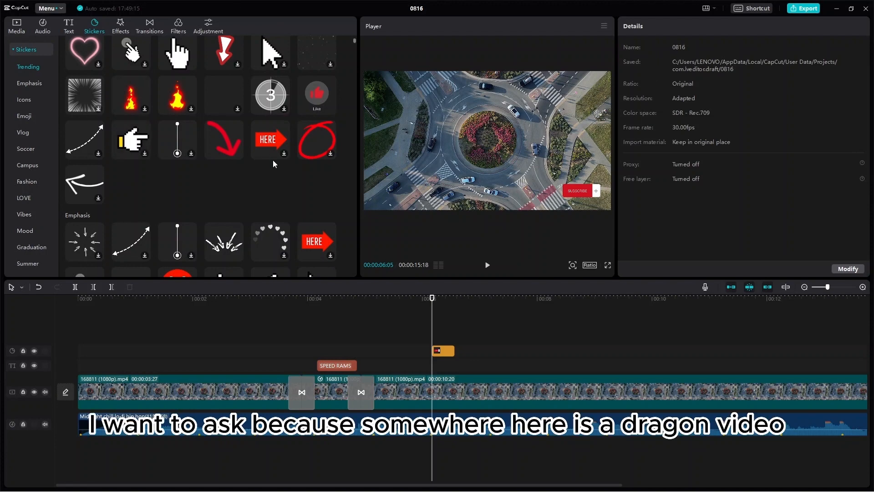
pyautogui.moveTo(132, 139)
pyautogui.mouseDown()
pyautogui.moveTo(603, 89)
pyautogui.moveTo(604, 102)
pyautogui.moveTo(587, 116)
pyautogui.mouseUp()
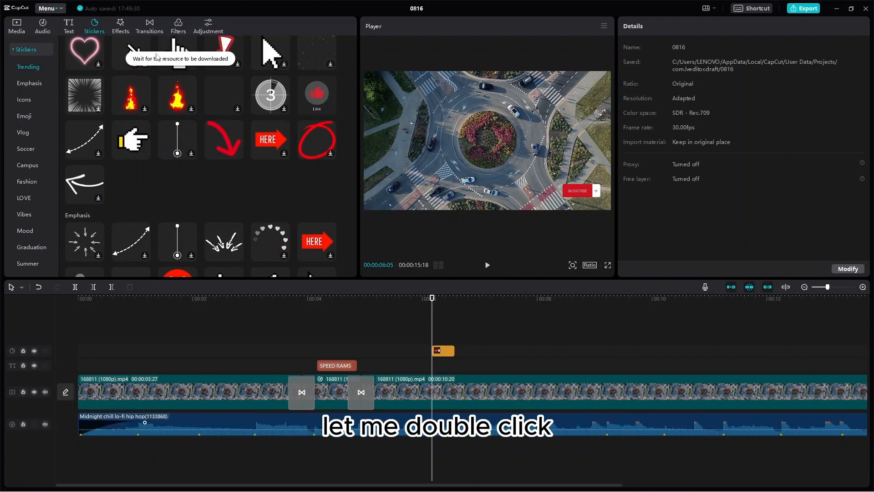
pyautogui.click(144, 146)
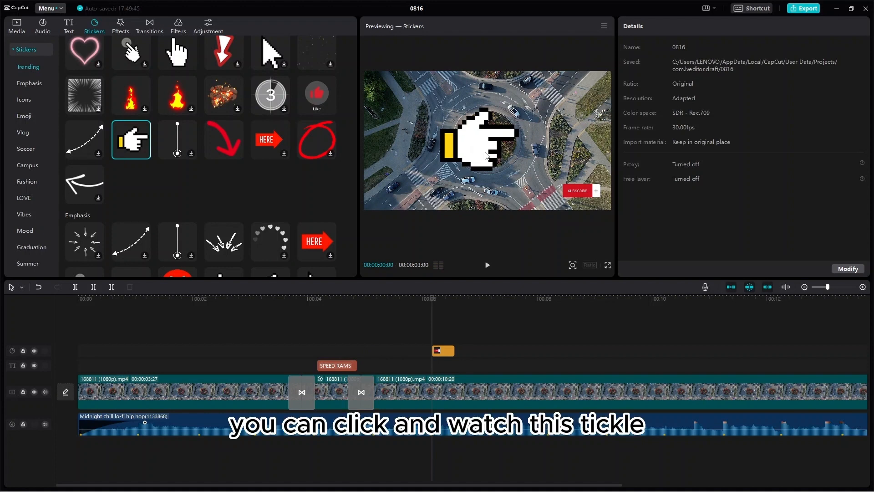
pyautogui.click(395, 348)
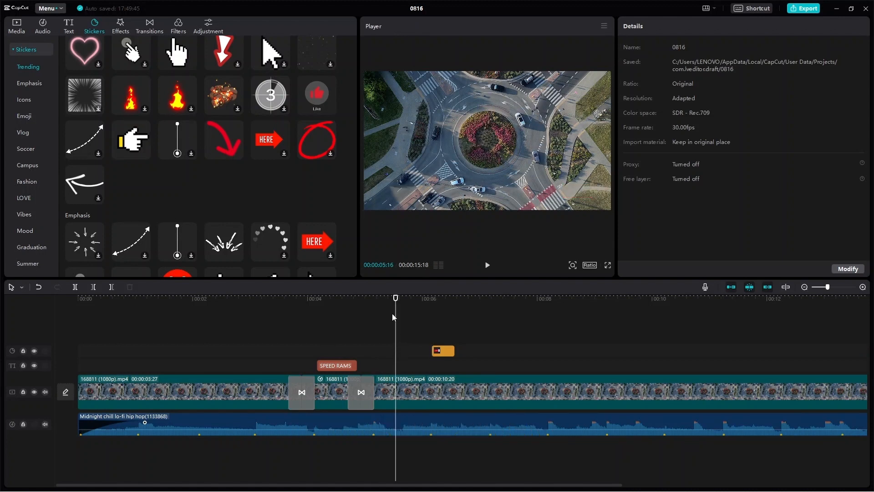
pyautogui.moveTo(396, 300); pyautogui.dragTo(308, 301)
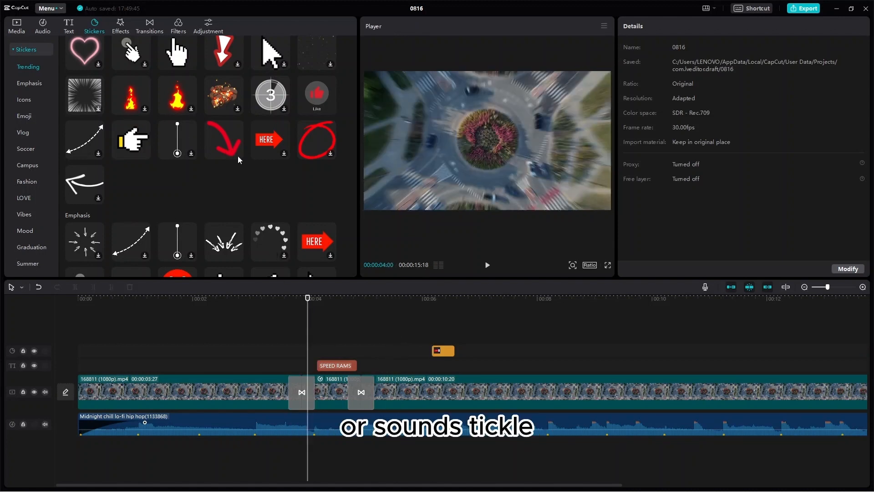
pyautogui.scroll(2, 181, 111)
pyautogui.click(184, 152)
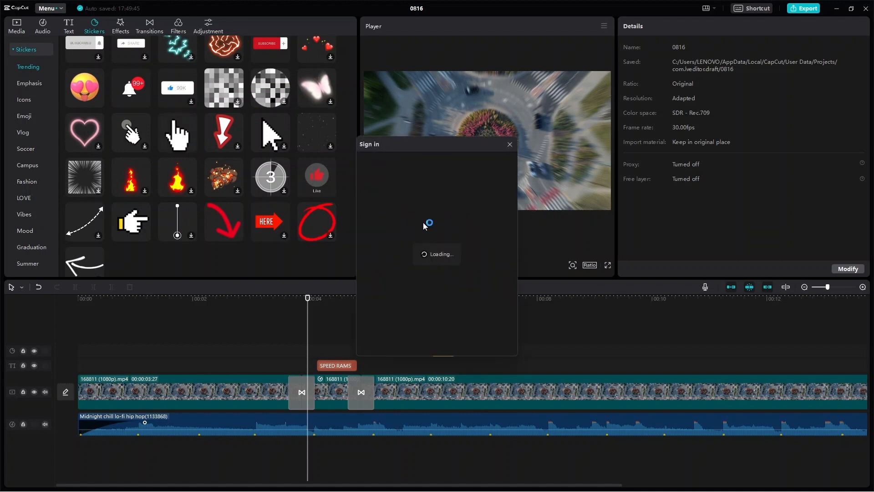
pyautogui.click(510, 145)
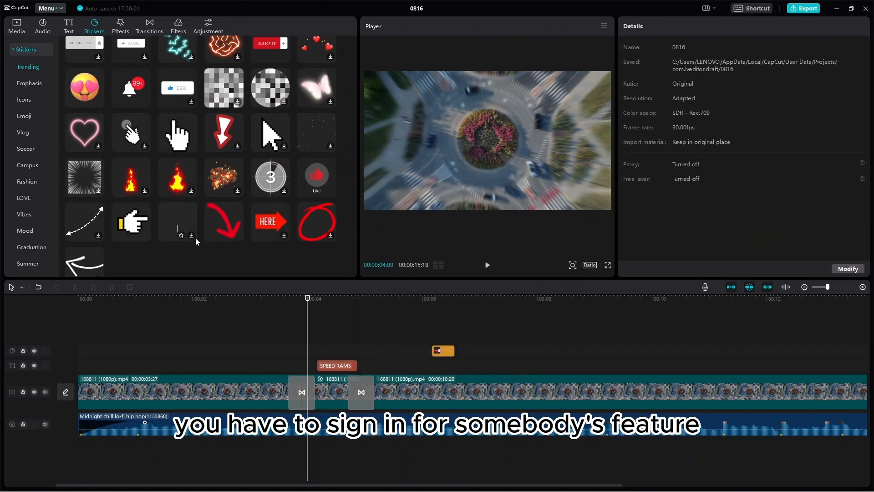
# Add the red-and-yellow flame sticker to the sticker track at about 6.9 s and trim it to about 1 s long.
pyautogui.click(178, 186)
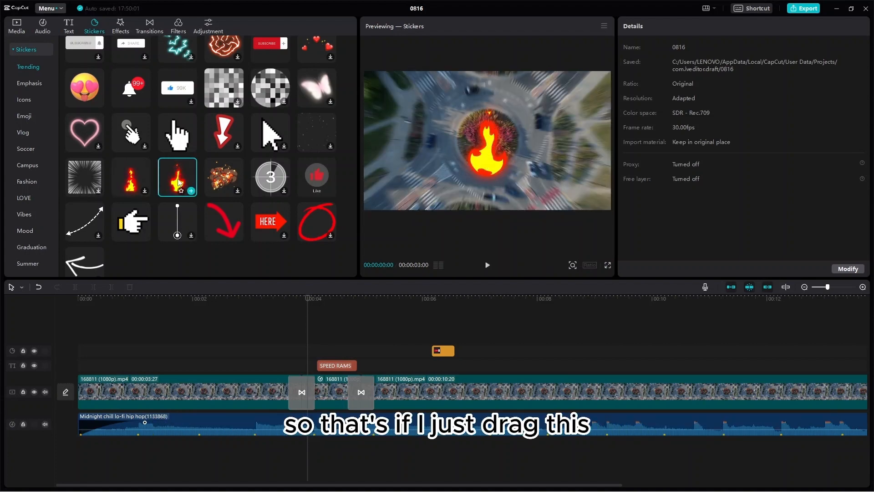
pyautogui.moveTo(180, 187); pyautogui.dragTo(471, 351)
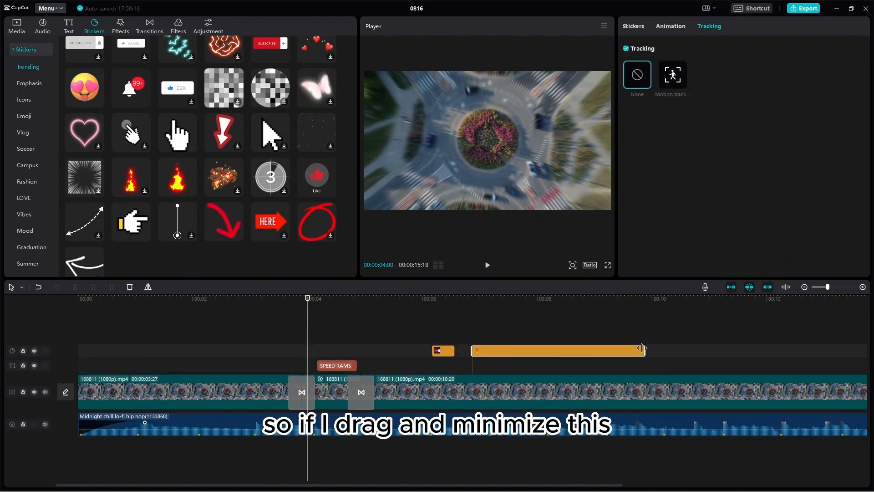
pyautogui.moveTo(644, 350); pyautogui.dragTo(513, 346)
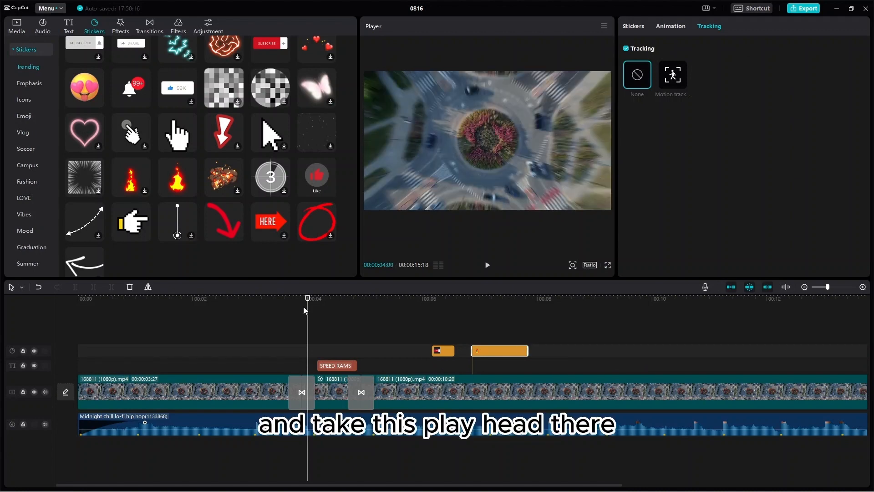
# Shrink the flame sticker over the car beside the central flower bed and set motion tracking on that car with Scale following turned off.
pyautogui.moveTo(308, 298); pyautogui.dragTo(474, 340)
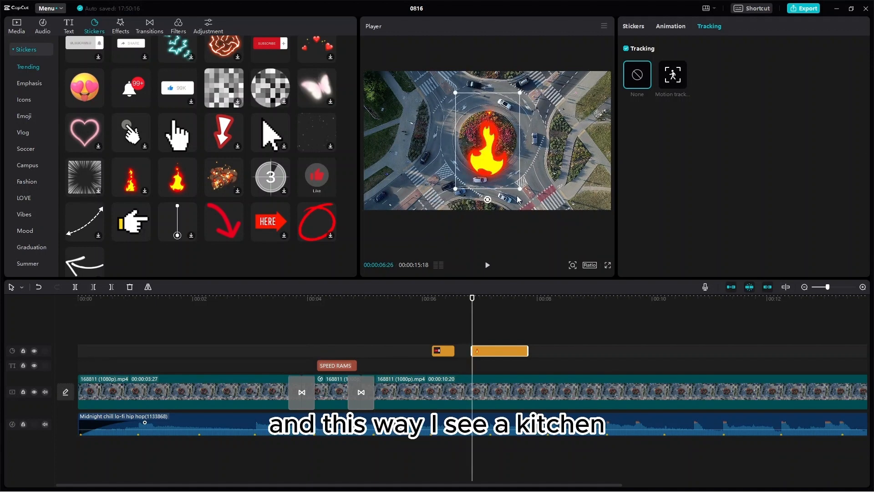
pyautogui.moveTo(520, 189); pyautogui.dragTo(532, 148)
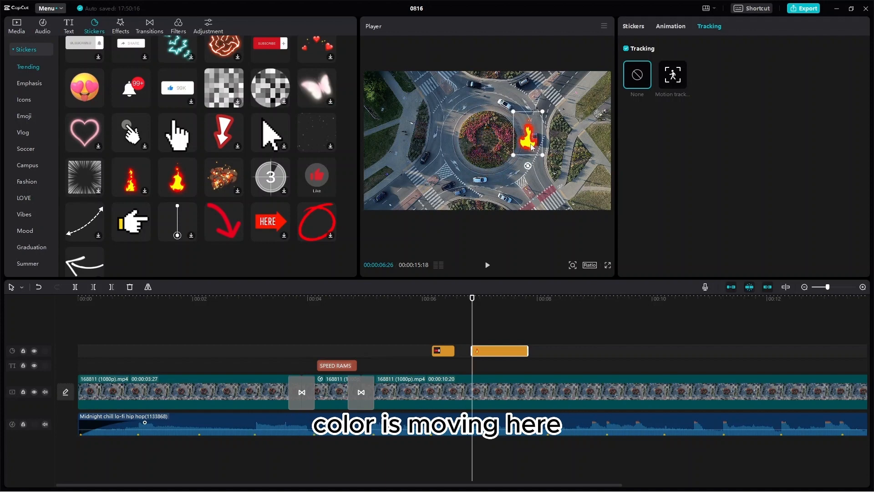
pyautogui.click(682, 76)
pyautogui.moveTo(488, 153); pyautogui.dragTo(531, 143)
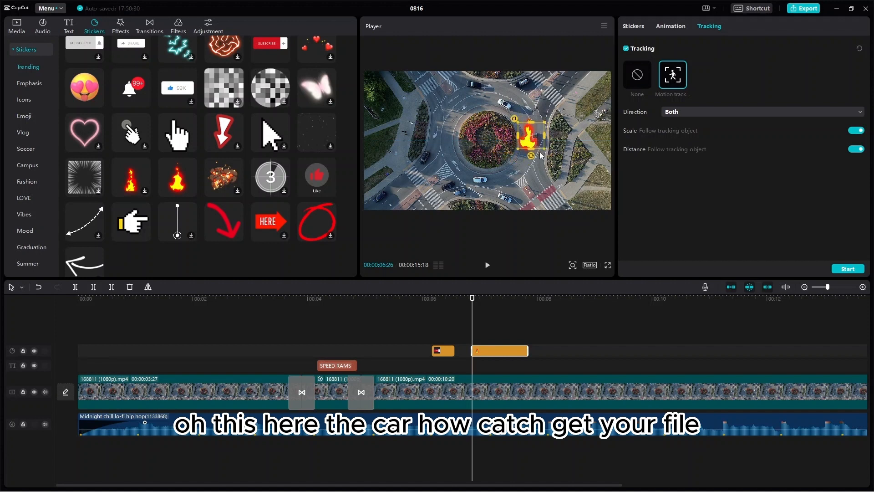
pyautogui.click(849, 132)
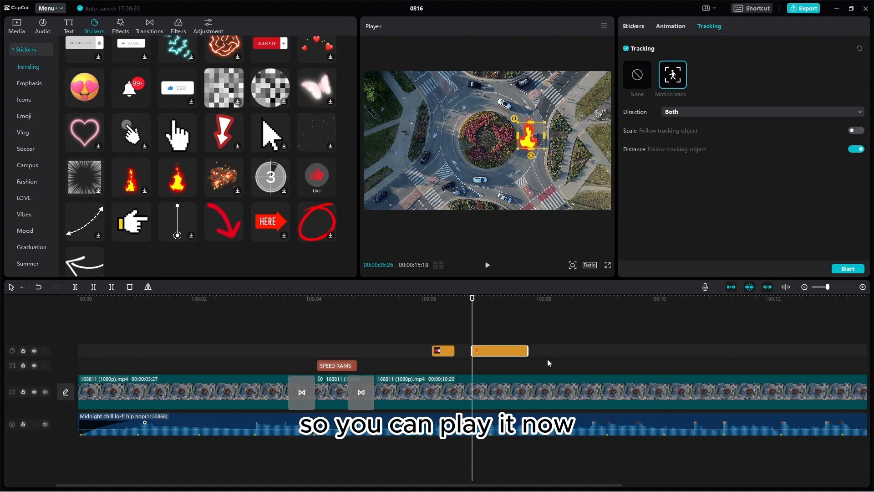
# Extend the flame sticker's end to about 8.2 s and play the edit from 00:00:06:26 to about 12 s.
pyautogui.moveTo(528, 351); pyautogui.dragTo(547, 352)
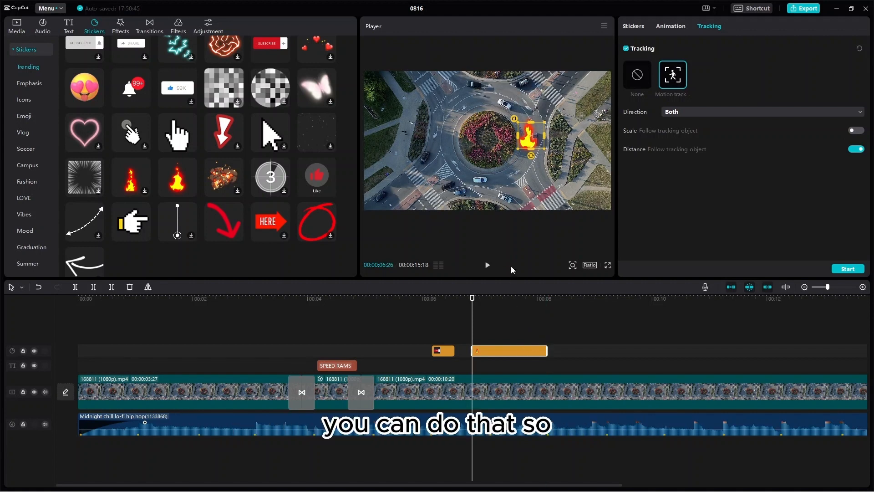
pyautogui.click(487, 266)
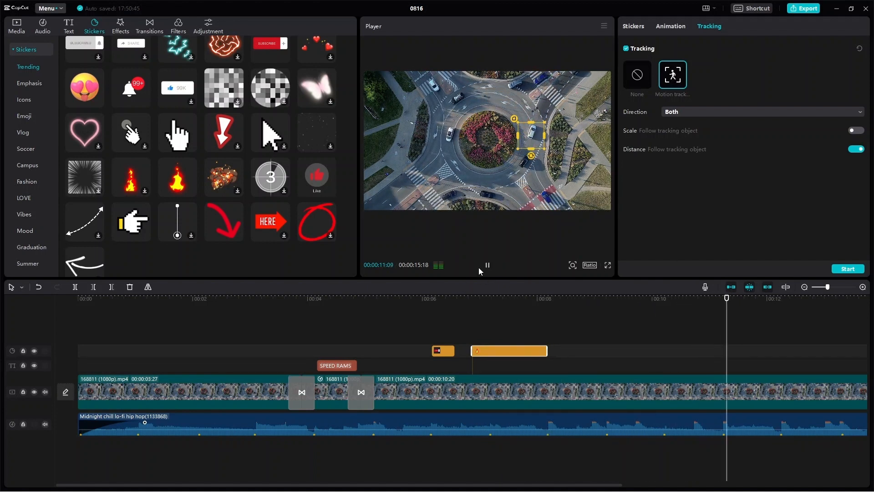
pyautogui.click(487, 266)
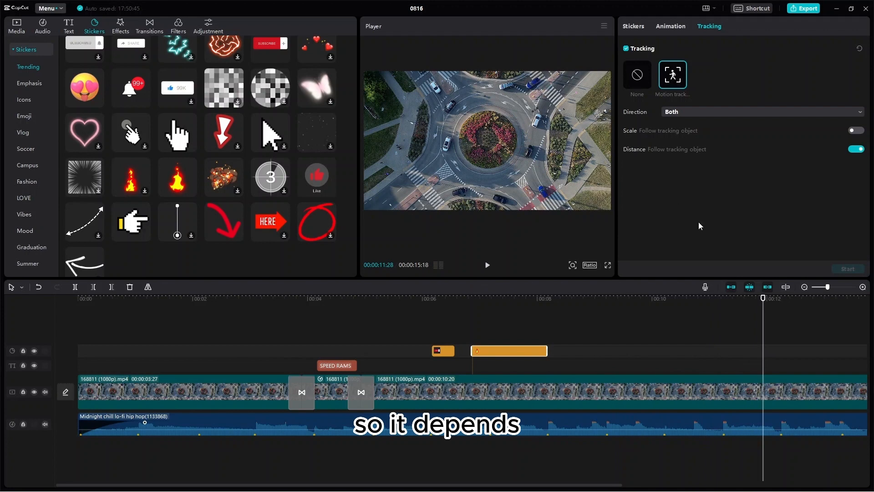
# Move the playhead back to 00:00:06:23 and delete the flame sticker from the timeline.
pyautogui.moveTo(763, 298); pyautogui.dragTo(467, 304)
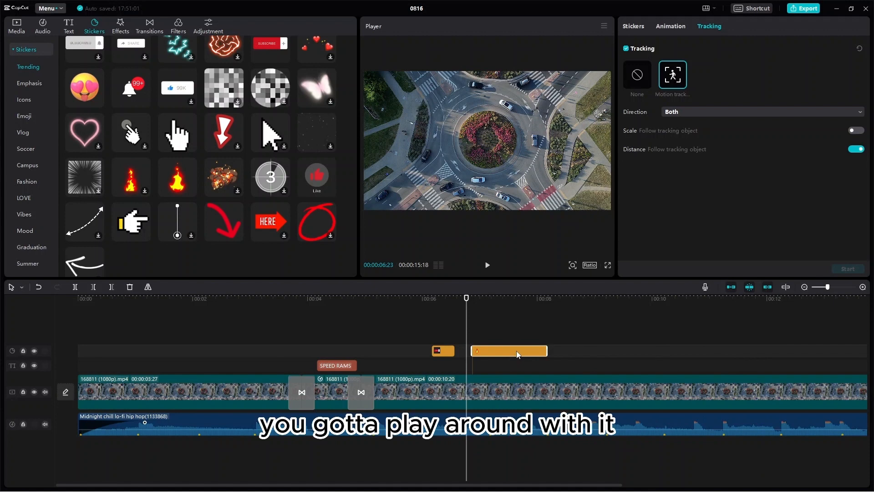
pyautogui.press('Delete')
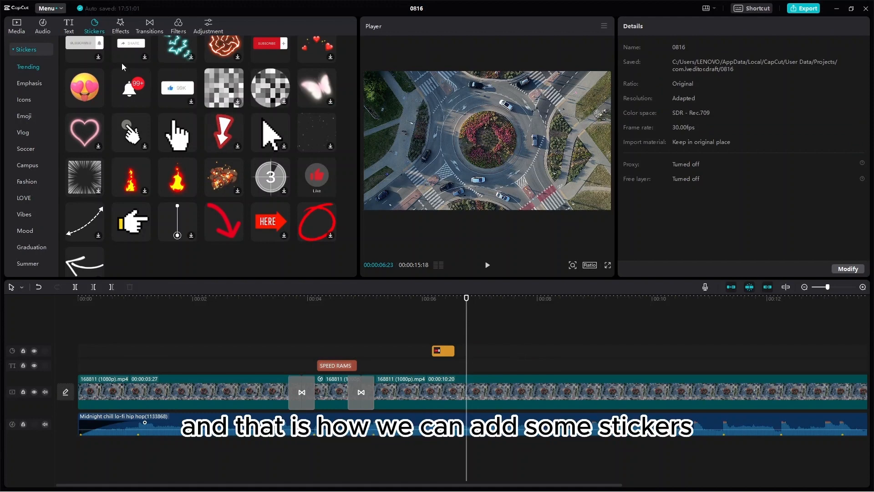
# Add the Blu-ray Scanning video effect above the first clip at about 1.8 s and trim its end to about 2.6 s.
pyautogui.click(119, 27)
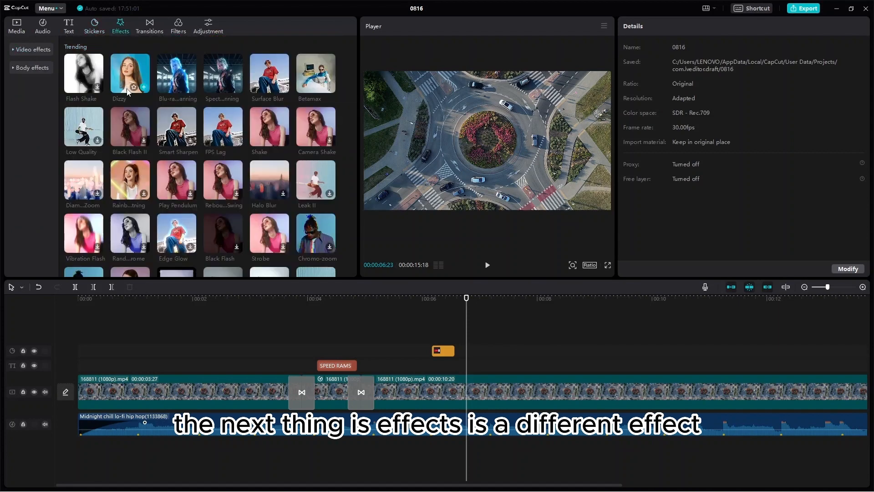
pyautogui.click(175, 81)
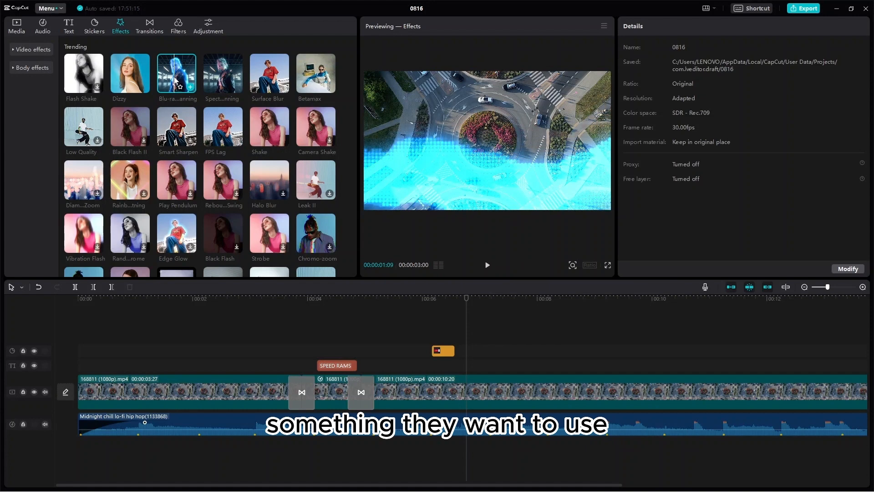
pyautogui.moveTo(181, 86); pyautogui.dragTo(247, 376)
pyautogui.moveTo(238, 361); pyautogui.dragTo(181, 370)
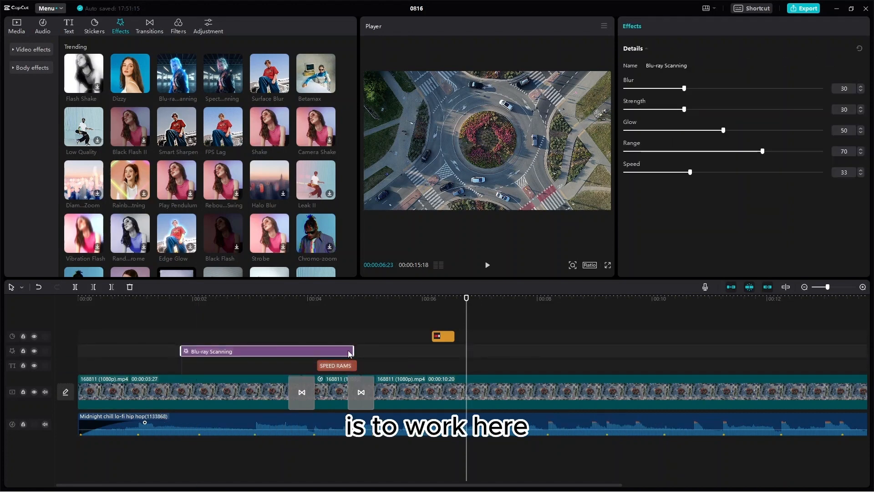
pyautogui.moveTo(354, 351); pyautogui.dragTo(223, 348)
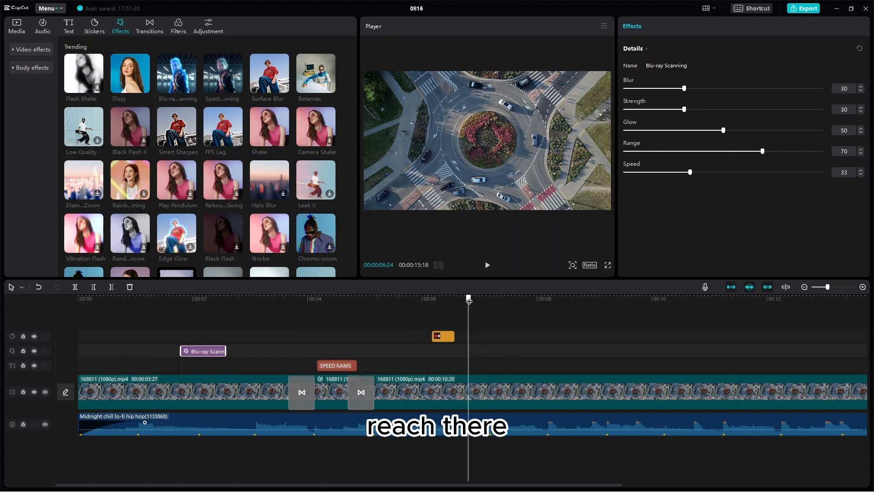
# Play the edit from 00:00:00:27 to about 8.6 s to check the Blu-ray Scanning effect.
pyautogui.moveTo(474, 297); pyautogui.dragTo(130, 314)
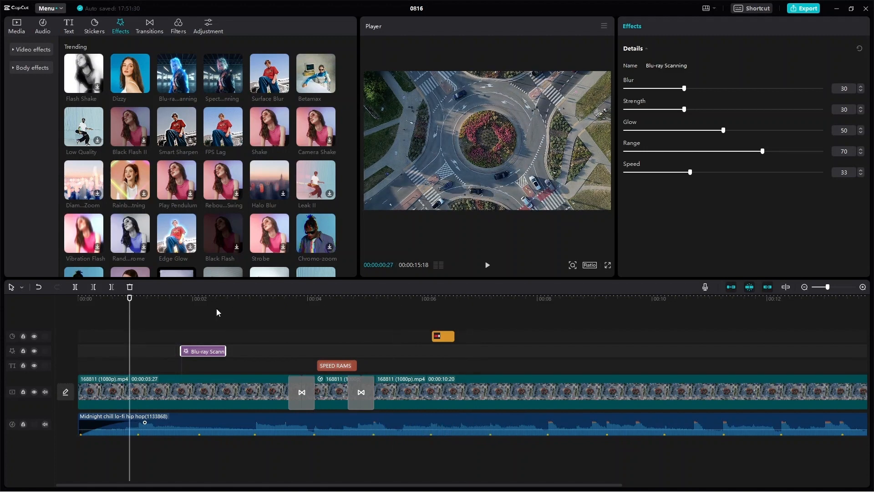
pyautogui.click(487, 265)
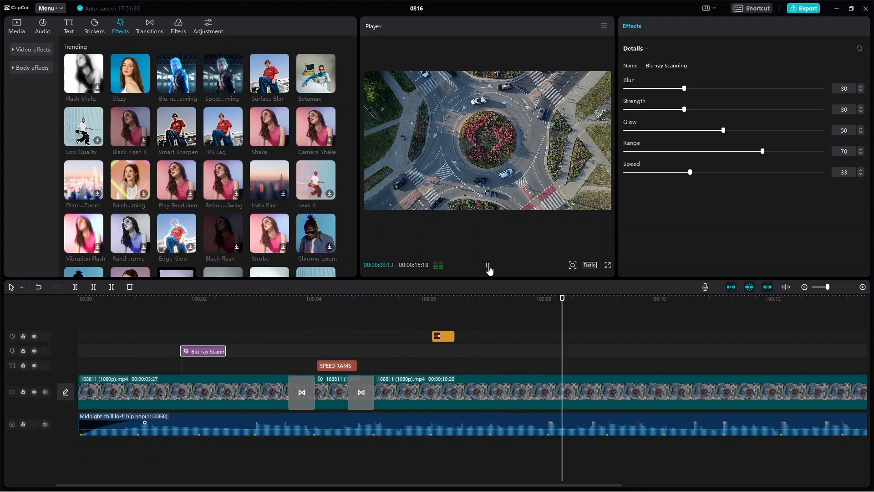
pyautogui.click(489, 266)
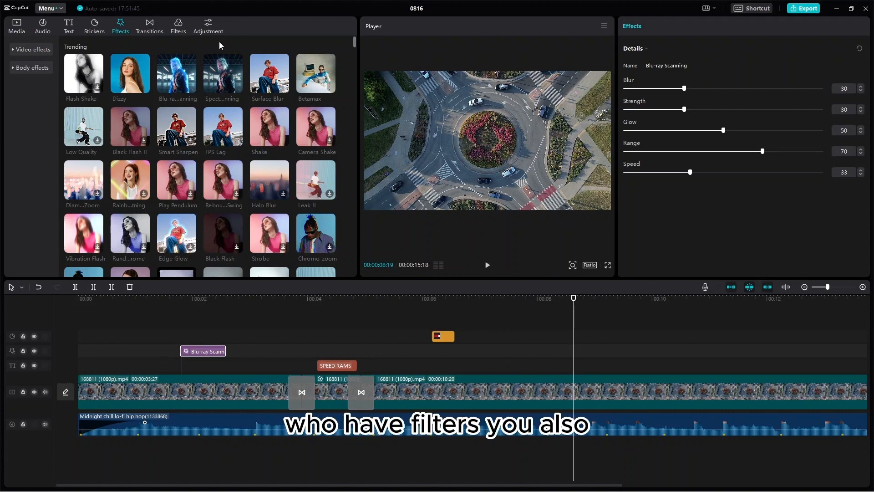
# Add the generous_23.A030_03150138_C003.cube LUT as an adjustment layer above the third clip, starting at about 6.9 s.
pyautogui.click(177, 26)
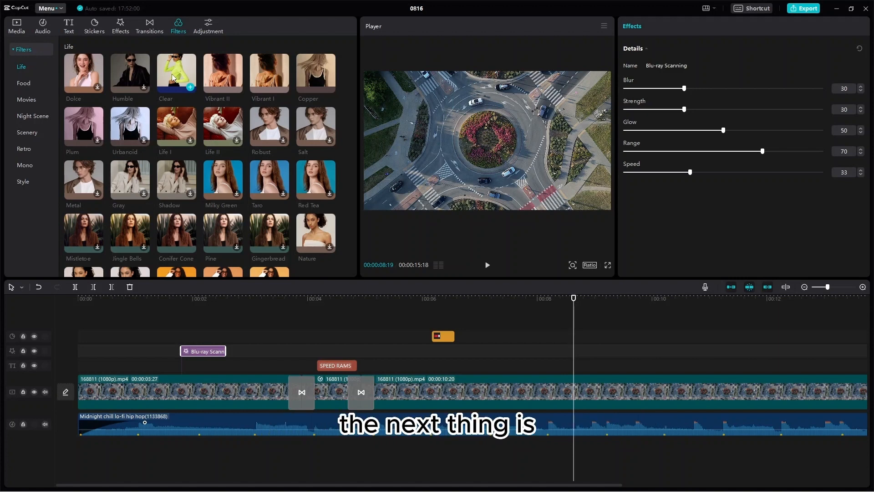
pyautogui.click(208, 26)
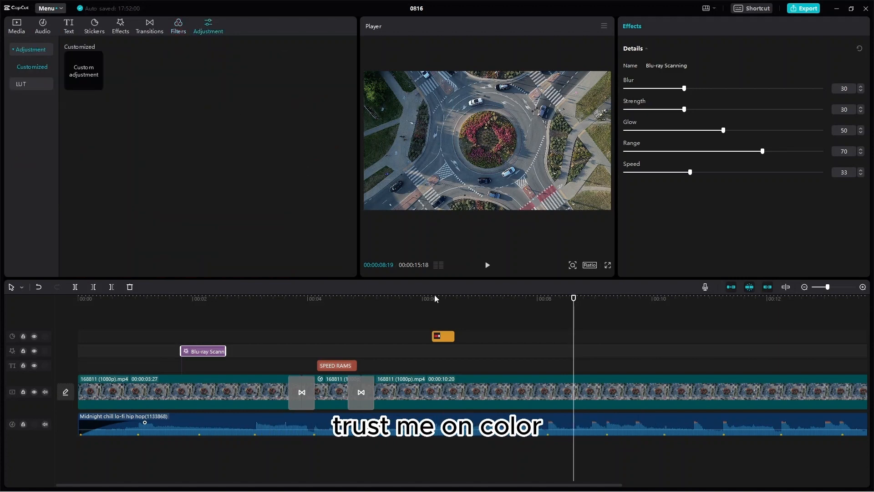
pyautogui.click(26, 83)
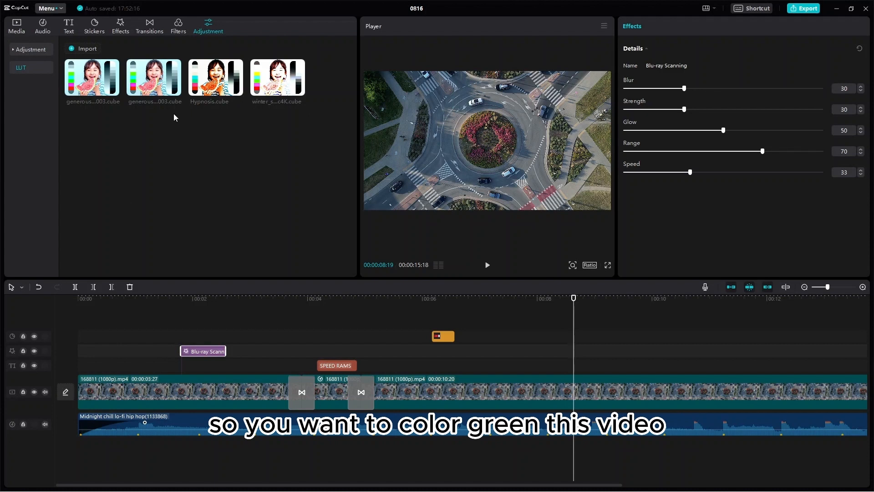
pyautogui.click(526, 392)
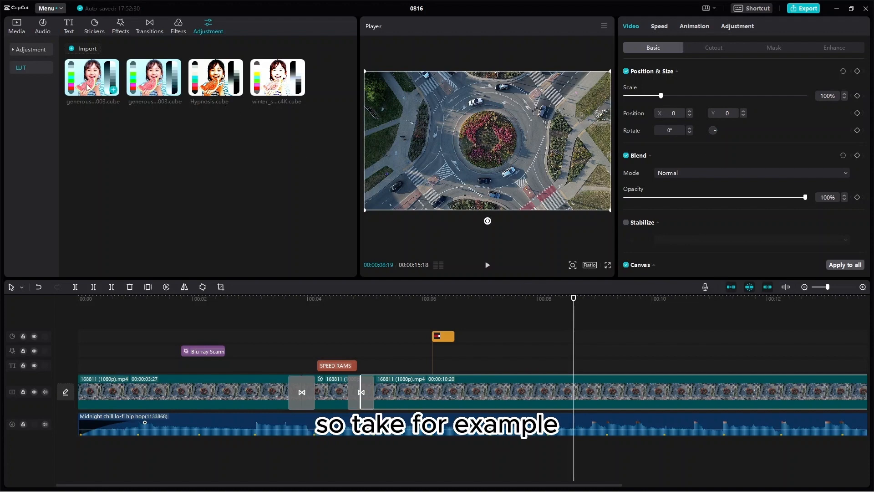
pyautogui.moveTo(89, 87); pyautogui.dragTo(472, 370)
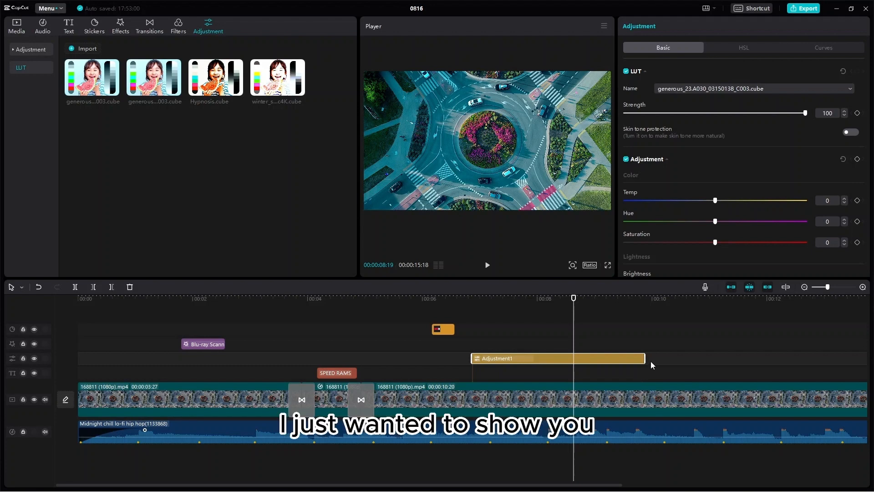
# Shorten the LUT adjustment layer and shift it to cover about 8.0 s to 9.5 s.
pyautogui.moveTo(644, 359); pyautogui.dragTo(561, 361)
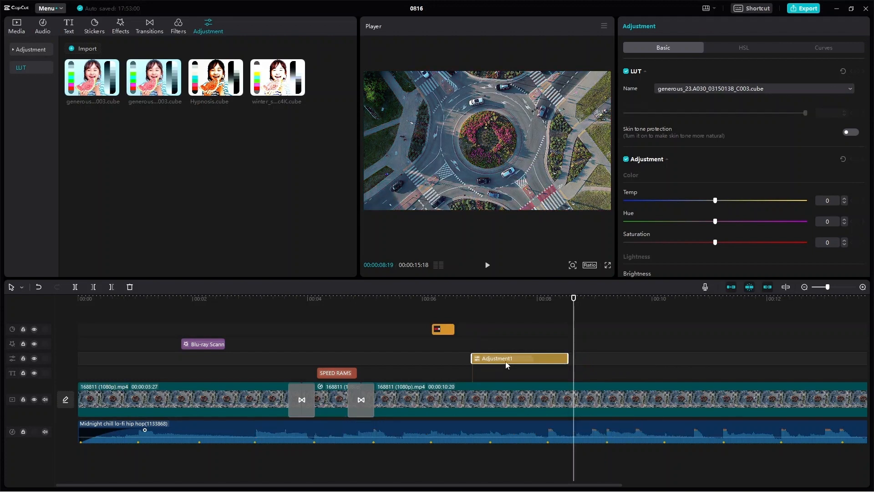
pyautogui.moveTo(507, 364); pyautogui.dragTo(577, 362)
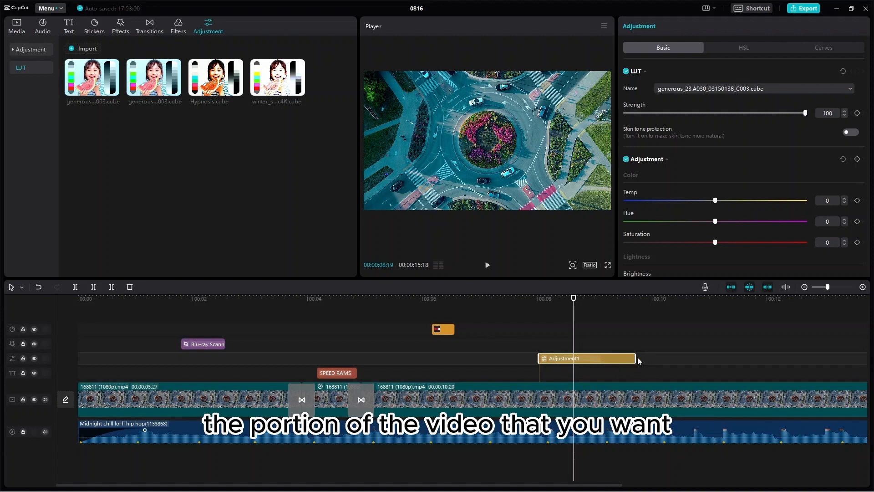
pyautogui.moveTo(636, 359); pyautogui.dragTo(624, 359)
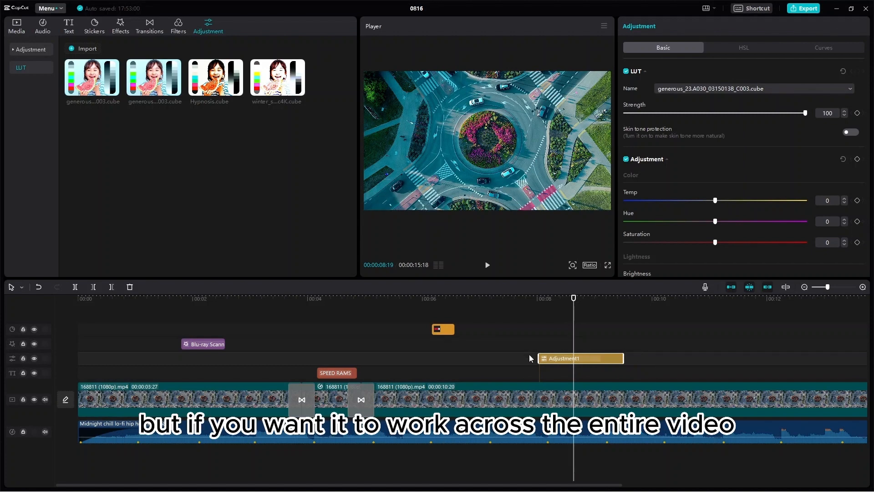
# Extend the LUT adjustment layer across the entire video, from 0 s to about 15.5 s.
pyautogui.moveTo(539, 358); pyautogui.dragTo(64, 321)
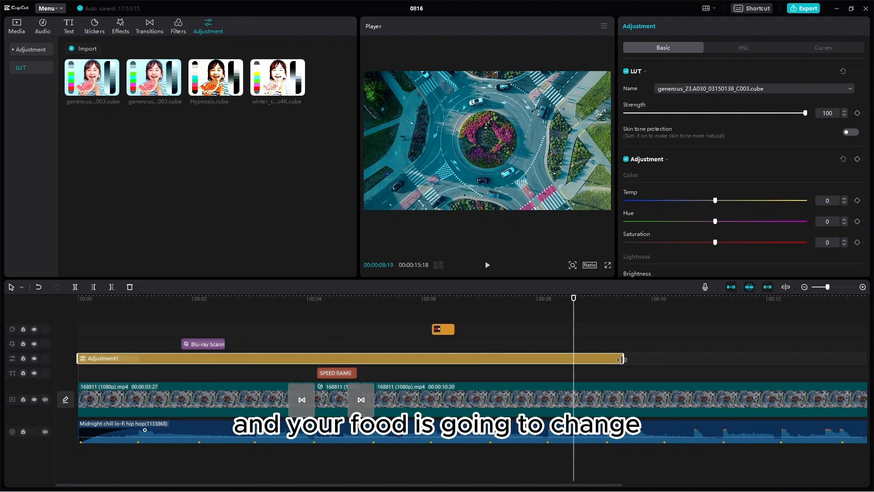
pyautogui.moveTo(622, 359); pyautogui.dragTo(466, 329)
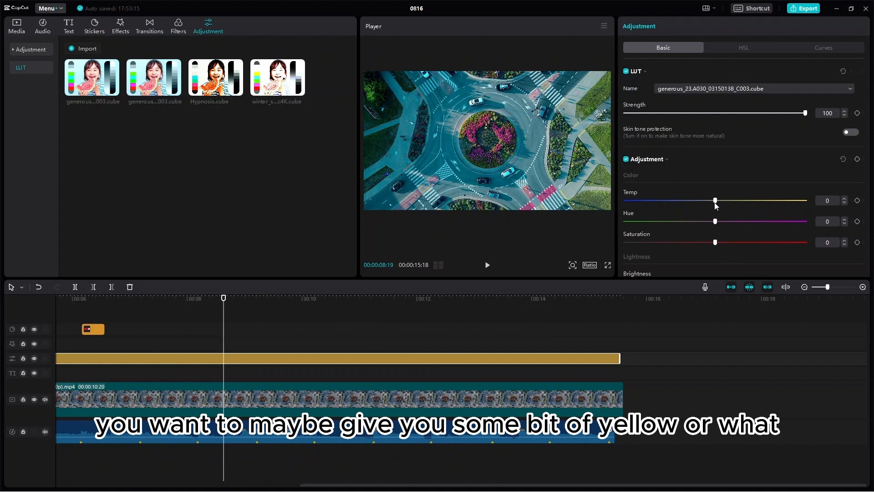
# Set the adjustment layer's saturation to 15 and play the graded video from 00:00:08:19 to 00:00:11:12.
pyautogui.moveTo(733, 206); pyautogui.dragTo(709, 208)
pyautogui.moveTo(715, 242); pyautogui.dragTo(739, 245)
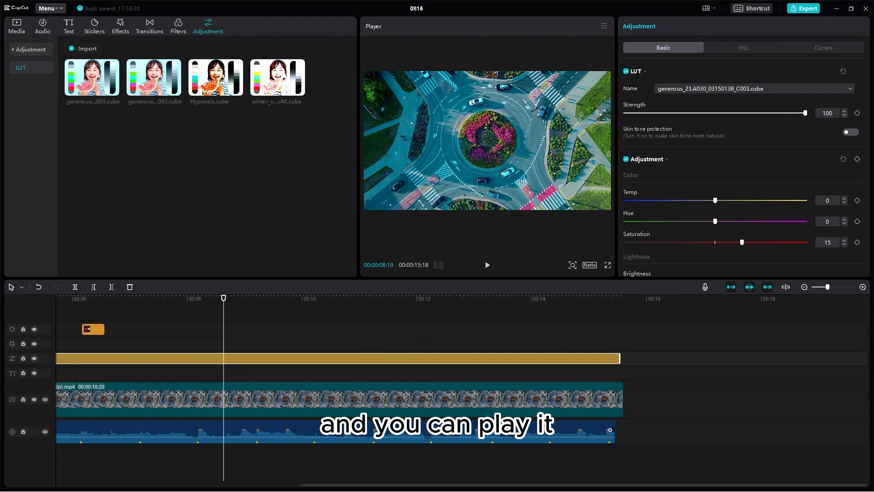
pyautogui.click(488, 266)
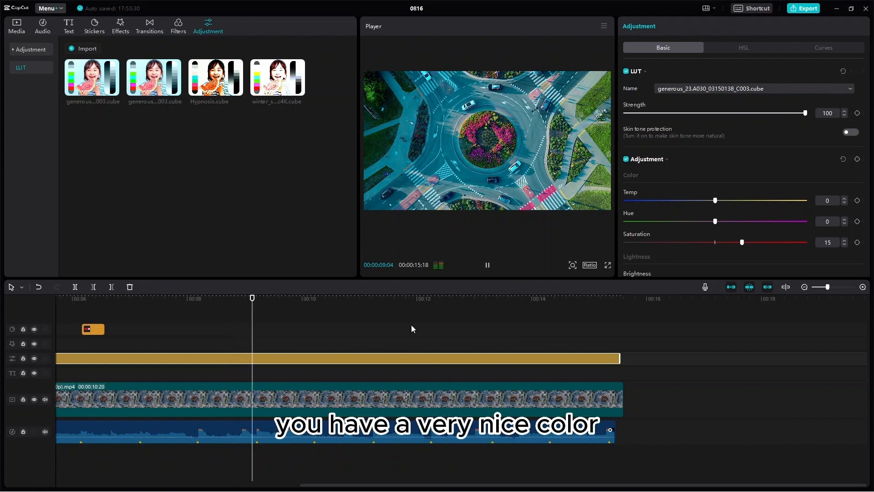
pyautogui.click(488, 266)
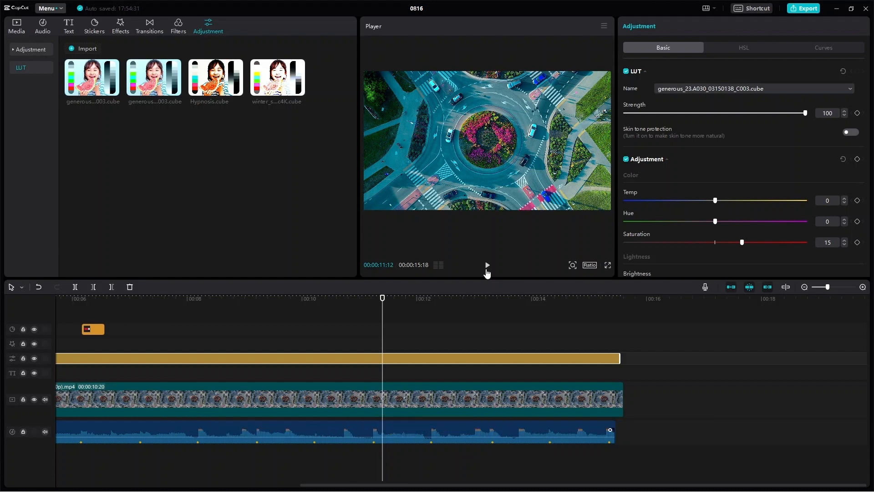
# Look through the adjustment layer's HSL color settings, selecting the yellow and orange ranges.
pyautogui.click(757, 51)
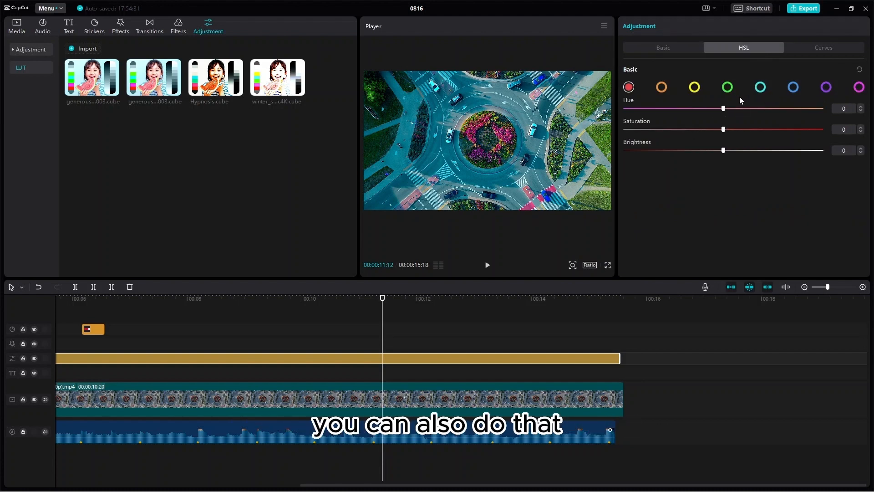
pyautogui.click(698, 90)
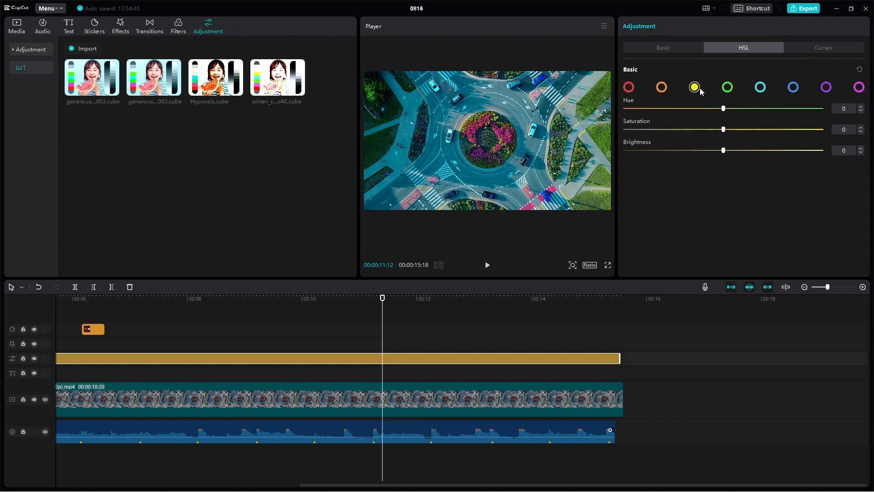
pyautogui.click(663, 87)
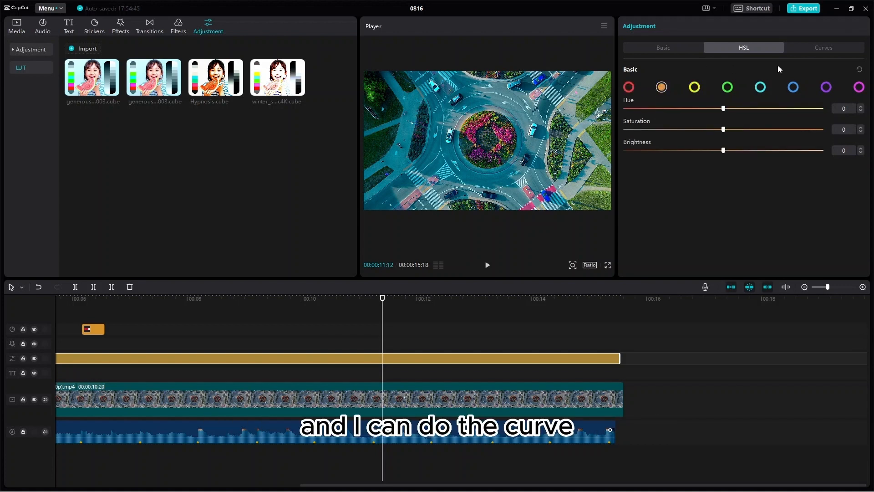
# Add a control point near the middle of the adjustment layer's Brightness (Luma) curve, keeping it on the diagonal.
pyautogui.click(814, 48)
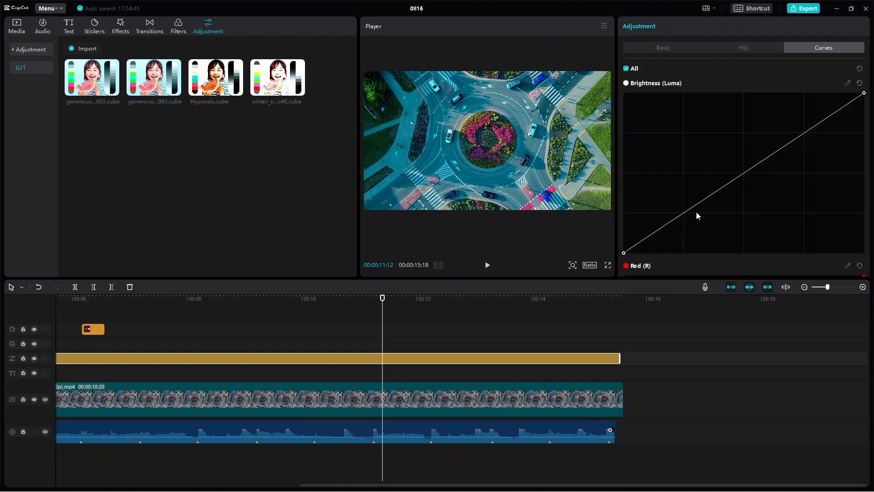
pyautogui.scroll(-5, 786, 179)
pyautogui.scroll(3, 786, 179)
pyautogui.scroll(3, 779, 191)
pyautogui.moveTo(759, 162); pyautogui.dragTo(735, 179)
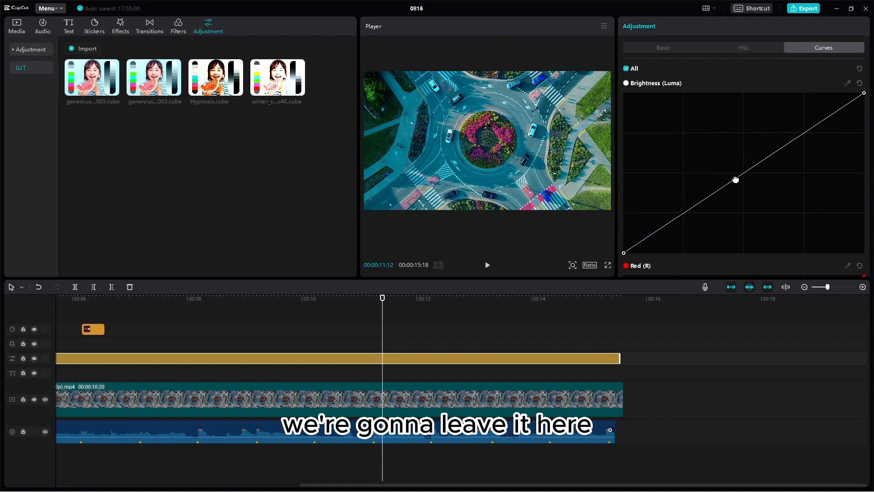
# Add a control point near the middle of the Red curve and another on the lower part of the Blue curve.
pyautogui.scroll(-3, 768, 216)
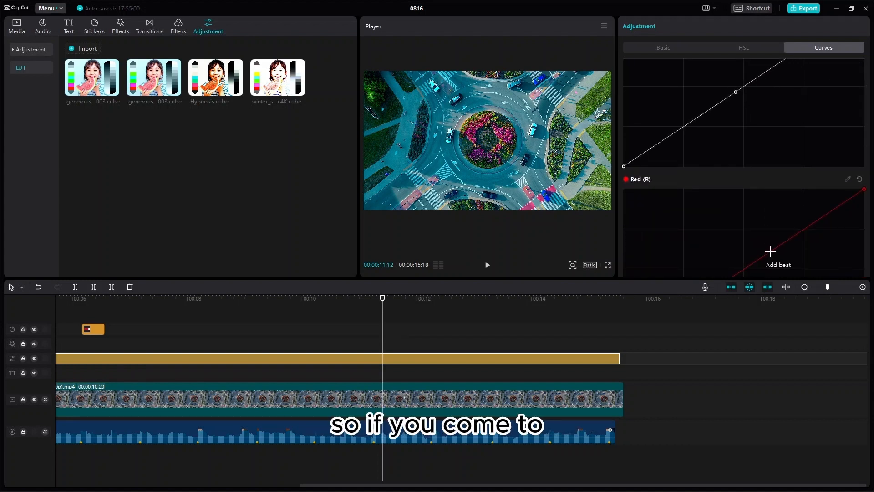
pyautogui.moveTo(771, 251); pyautogui.dragTo(756, 260)
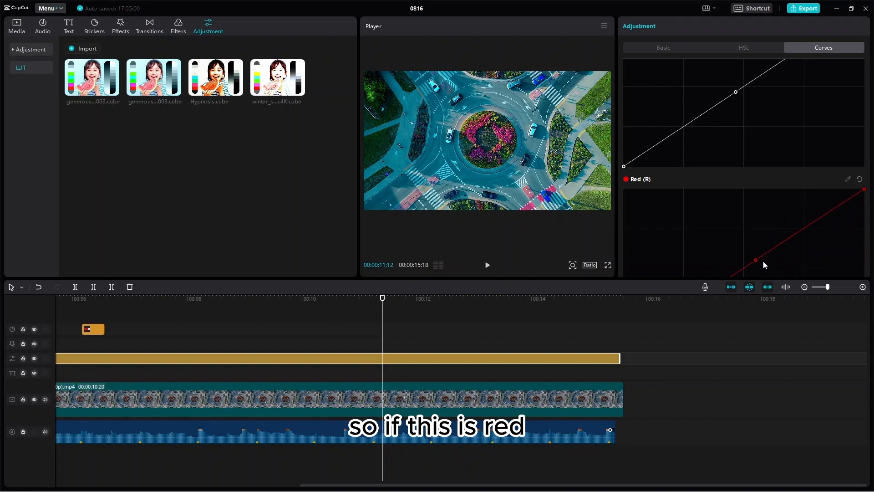
pyautogui.scroll(-1, 758, 263)
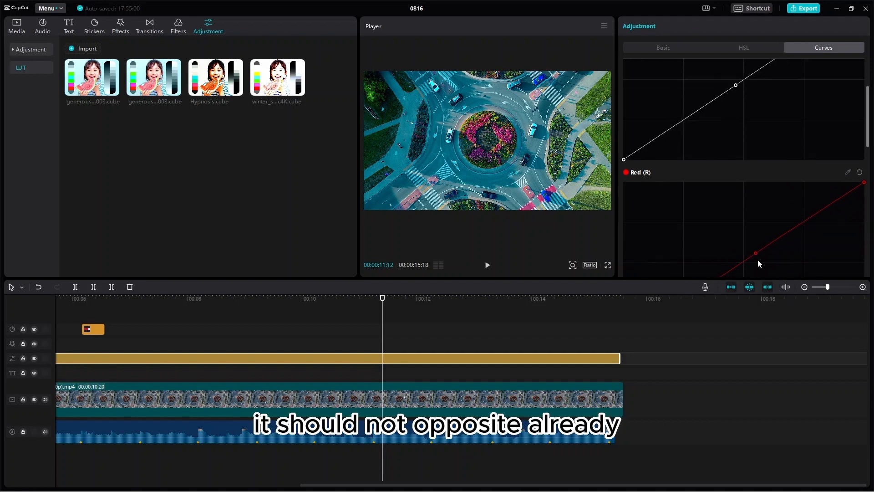
pyautogui.scroll(-6, 757, 263)
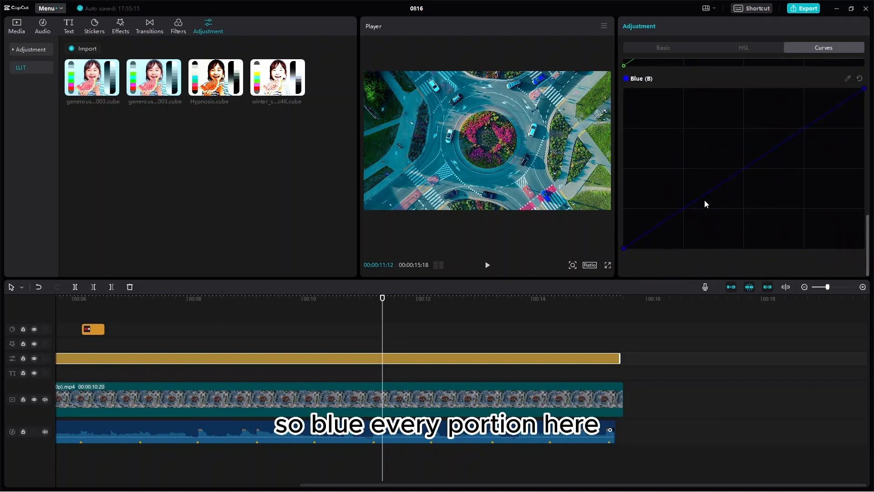
pyautogui.moveTo(681, 210)
pyautogui.mouseDown()
pyautogui.moveTo(668, 180)
pyautogui.moveTo(679, 215)
pyautogui.mouseUp()
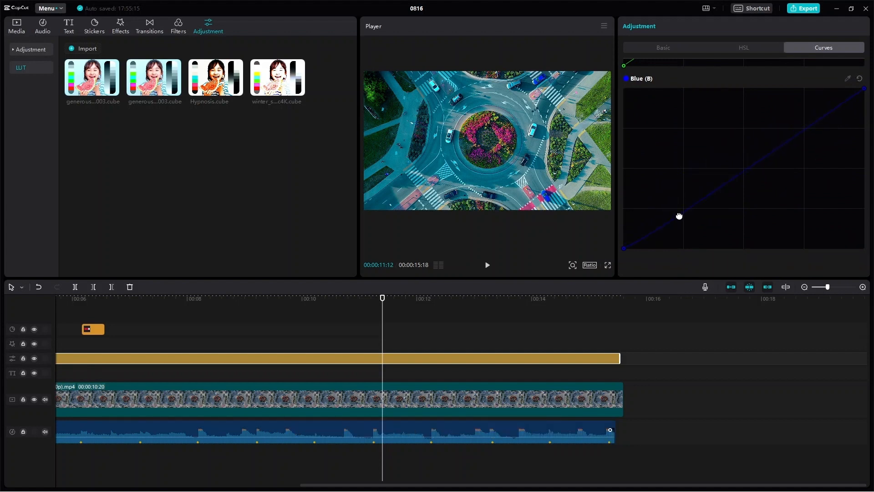
pyautogui.scroll(3, 752, 217)
pyautogui.scroll(5, 751, 217)
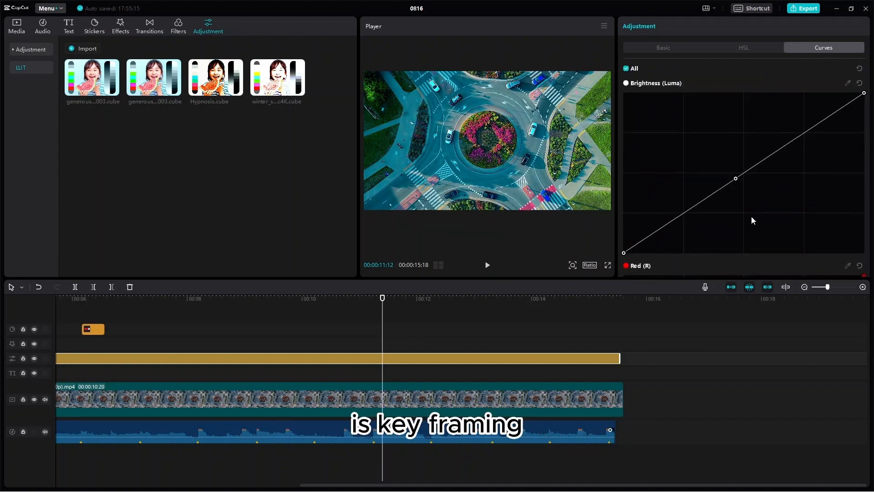
# Add Position & Size keyframes to the last video clip at 00:00:11:10 and 00:00:11:26.
pyautogui.click(452, 395)
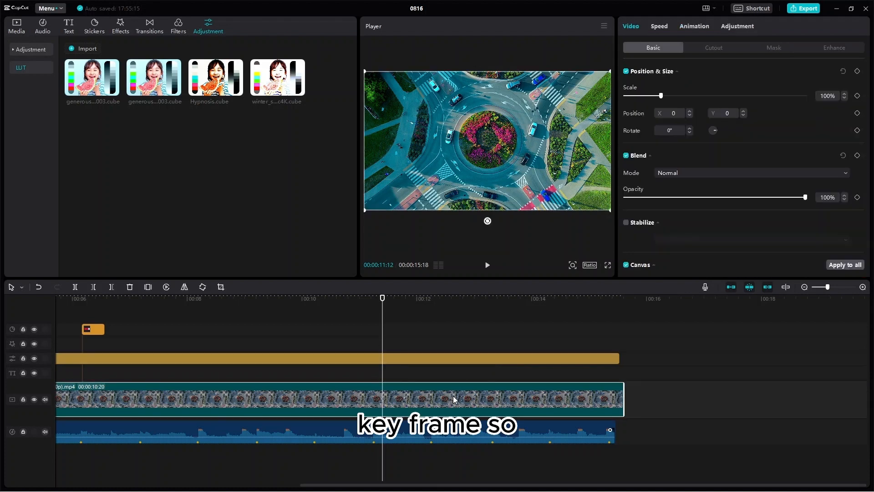
pyautogui.click(731, 28)
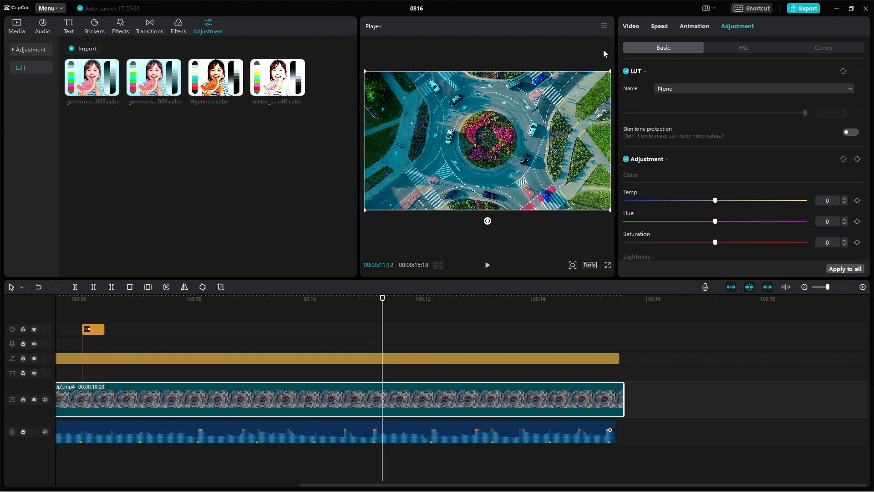
pyautogui.click(629, 25)
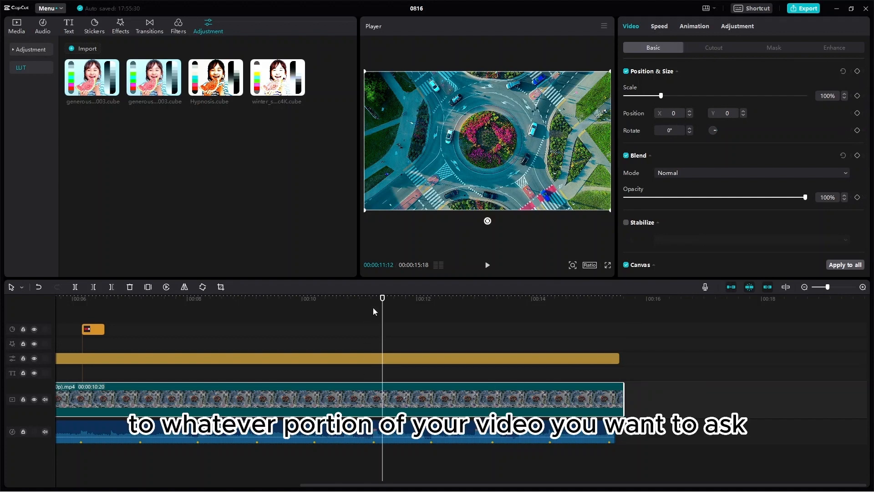
pyautogui.moveTo(382, 300)
pyautogui.mouseDown()
pyautogui.moveTo(394, 301)
pyautogui.moveTo(379, 310)
pyautogui.mouseUp()
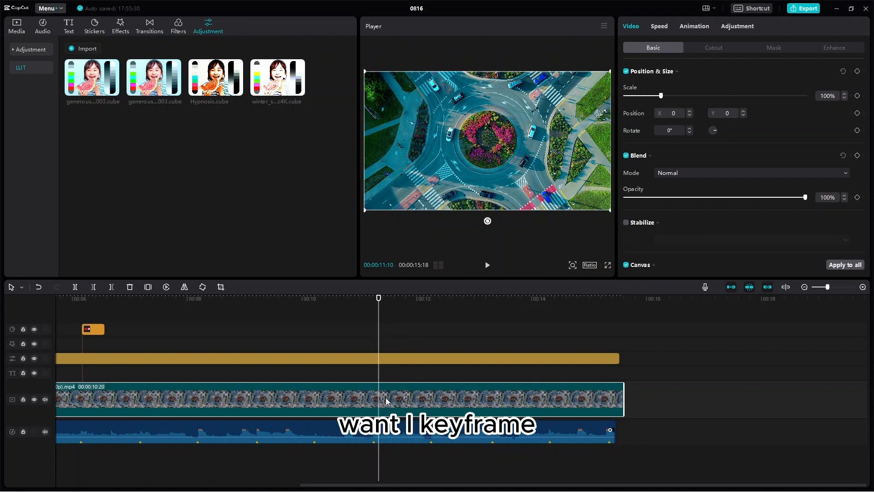
pyautogui.click(858, 71)
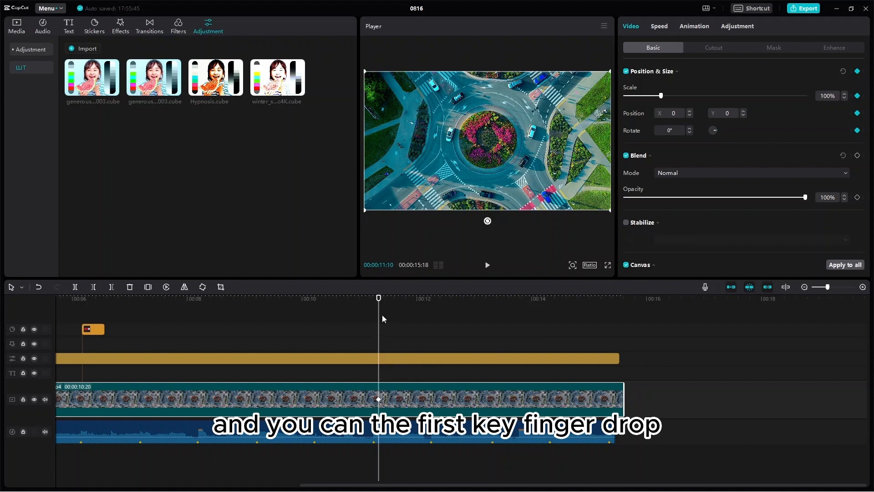
pyautogui.moveTo(379, 302); pyautogui.dragTo(410, 311)
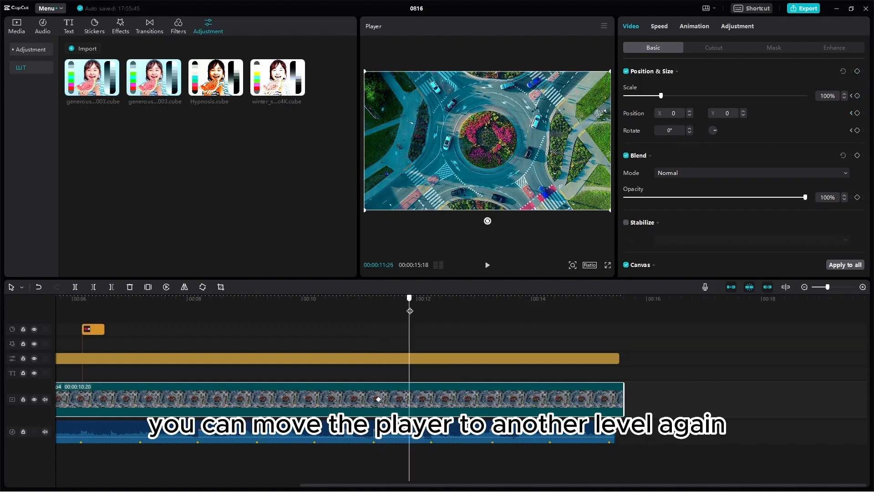
pyautogui.click(858, 72)
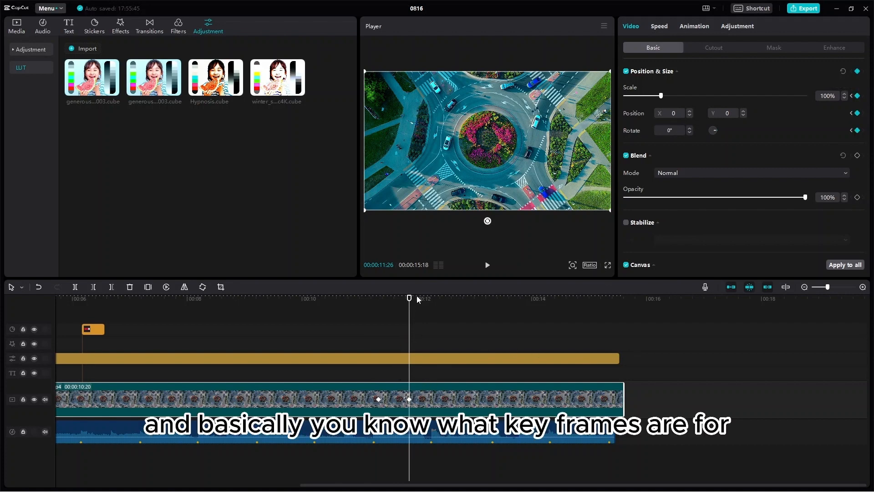
# Play the keyframed section of the last clip from 00:00:11:07 to 00:00:14:08.
pyautogui.moveTo(409, 301); pyautogui.dragTo(379, 301)
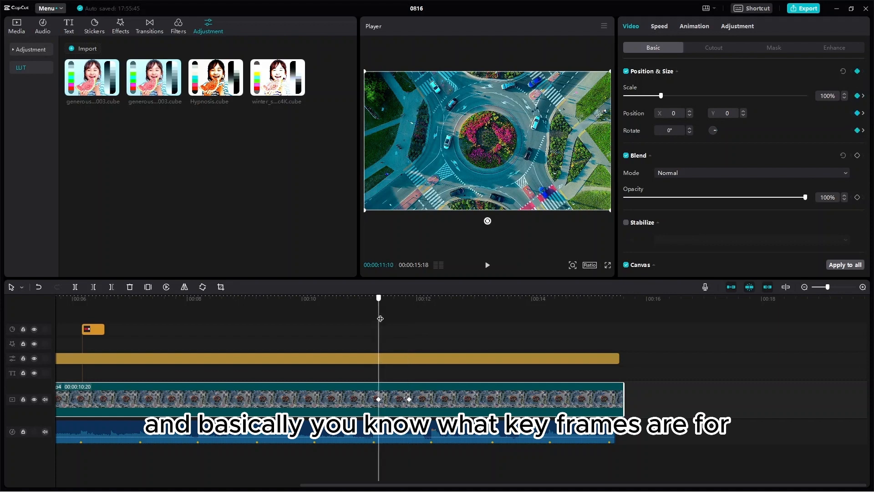
pyautogui.click(372, 321)
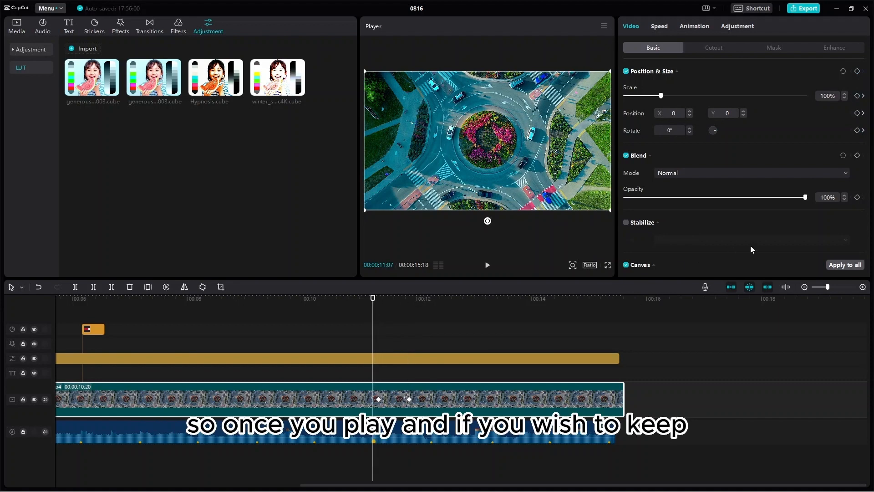
pyautogui.click(490, 270)
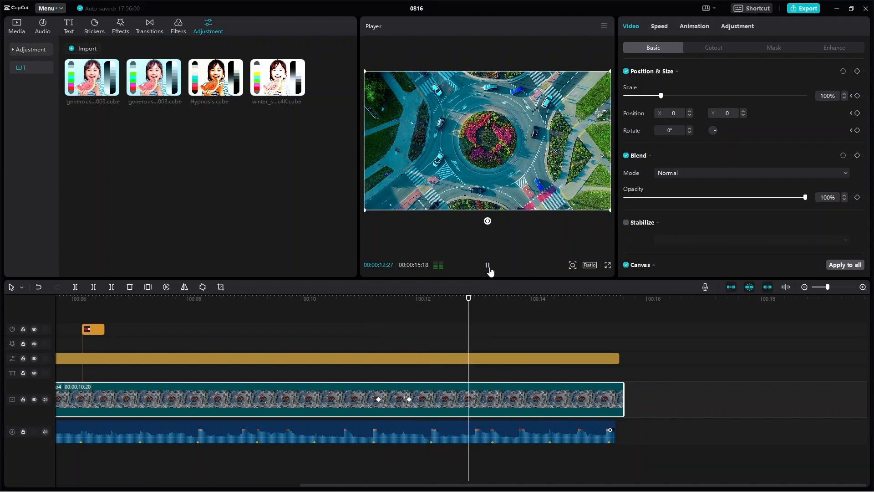
pyautogui.click(488, 269)
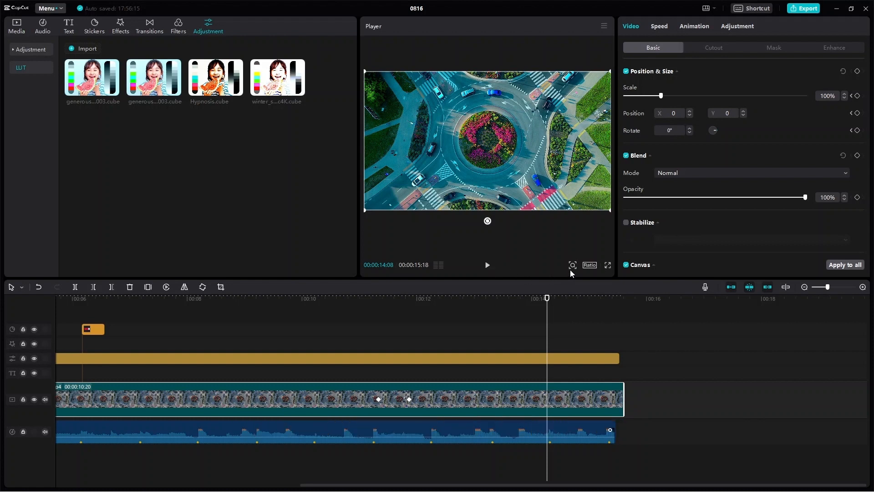
# Set the project's aspect ratio to 16:9.
pyautogui.click(585, 267)
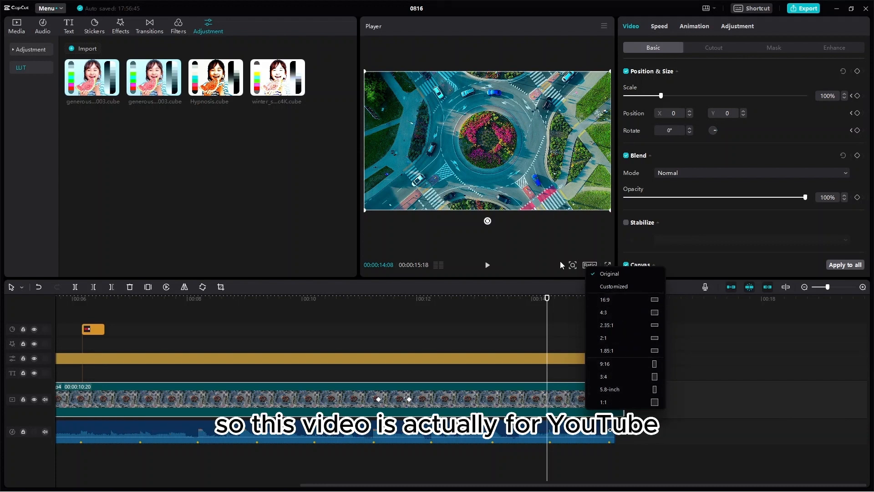
pyautogui.click(619, 300)
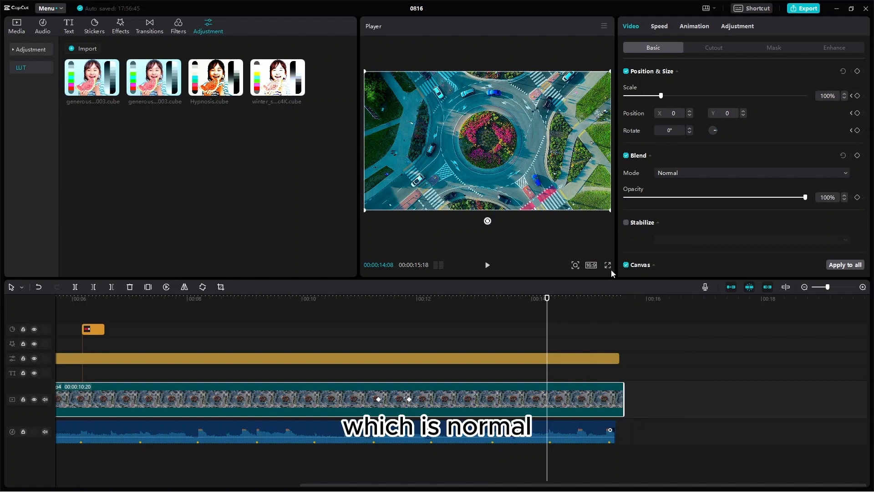
# Try the 4:3, 2.35:1 and 9:16 aspect ratios, and return to 16:9.
pyautogui.click(597, 264)
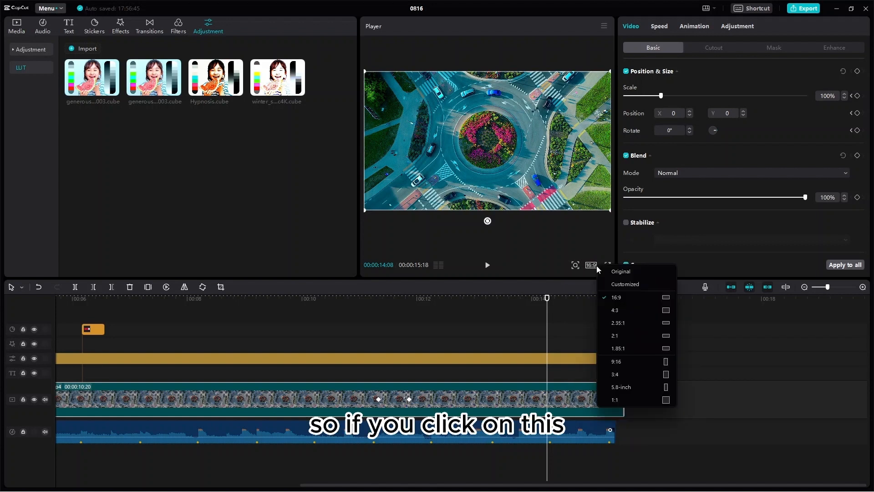
pyautogui.click(612, 315)
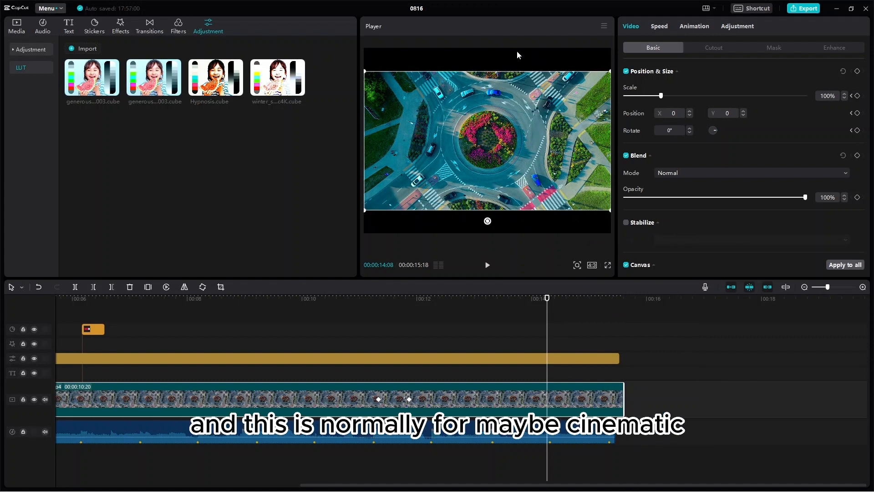
pyautogui.click(592, 265)
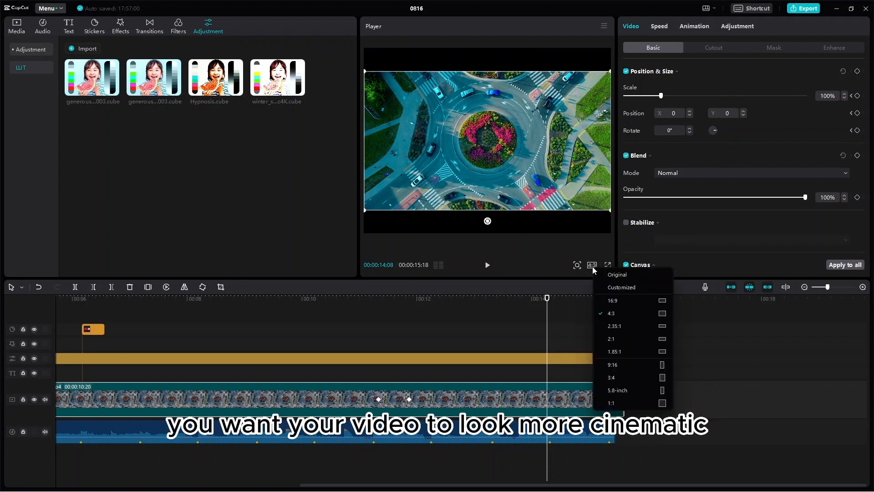
pyautogui.click(607, 327)
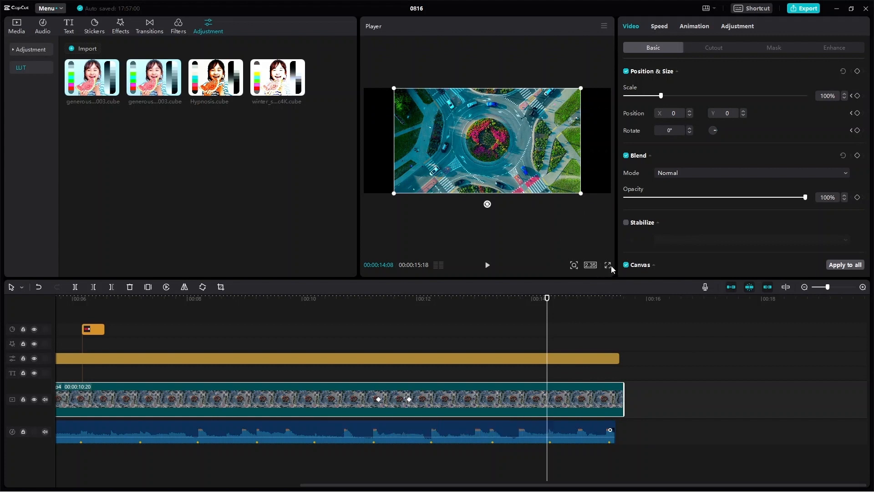
pyautogui.click(592, 266)
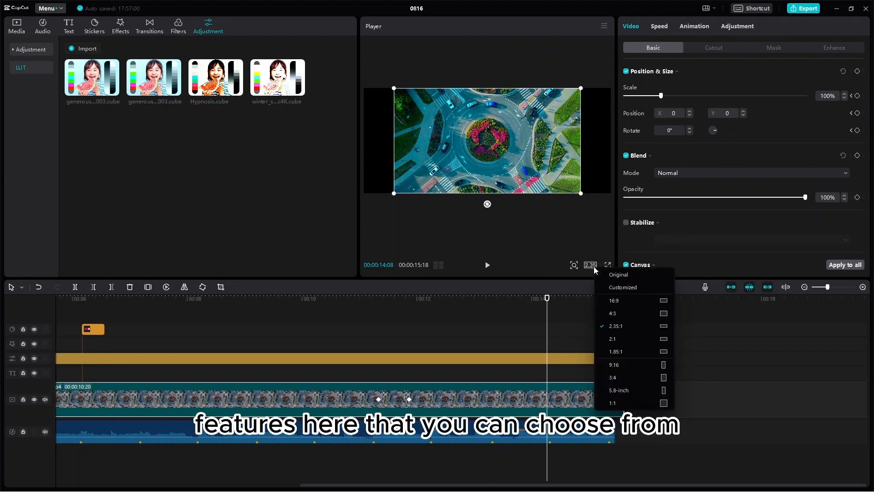
pyautogui.click(620, 368)
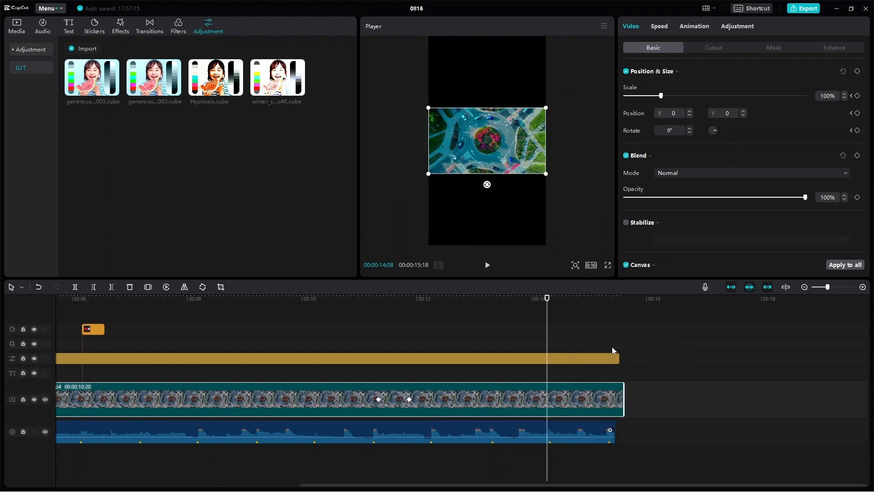
pyautogui.click(592, 266)
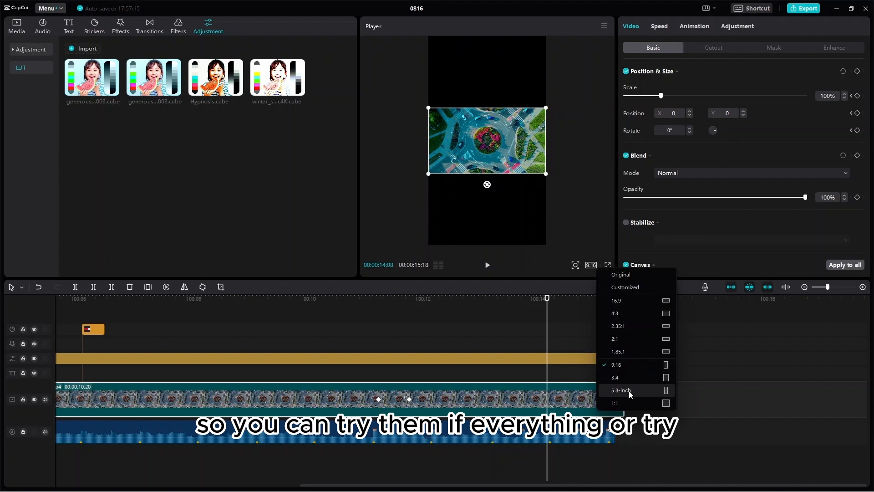
pyautogui.click(639, 302)
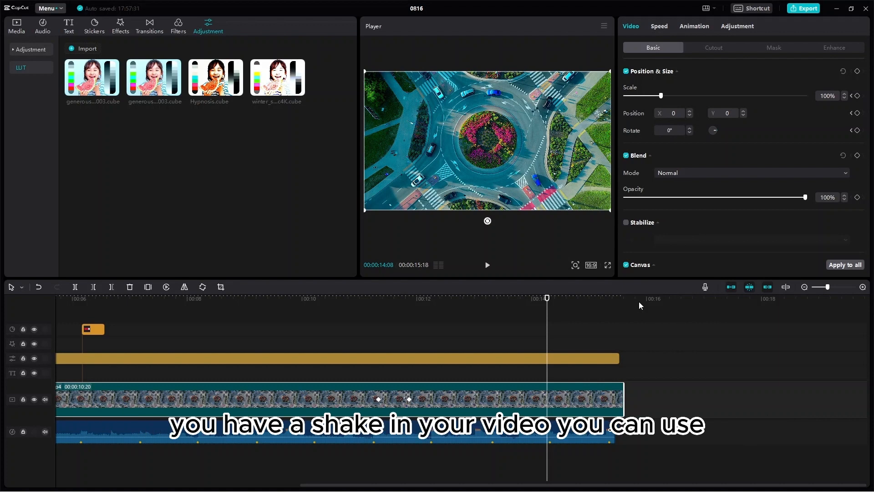
# Turn on Stabilize for the last video clip, keeping the Recommended level.
pyautogui.click(625, 223)
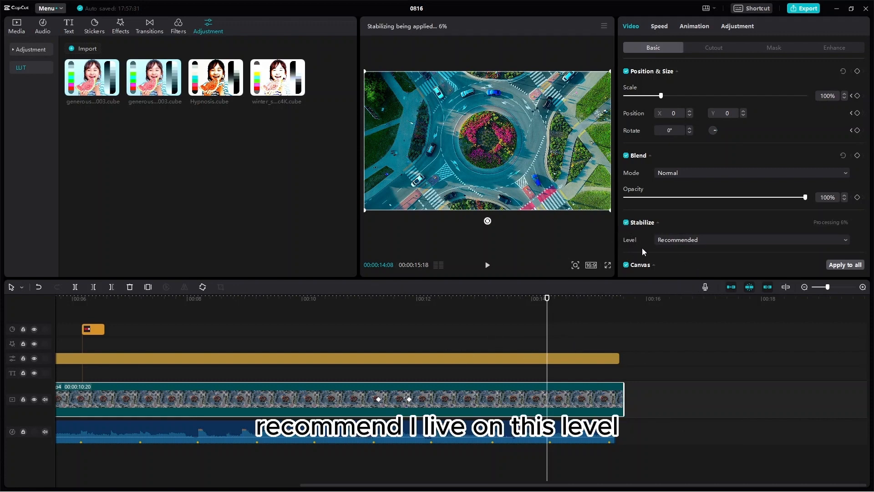
pyautogui.click(717, 240)
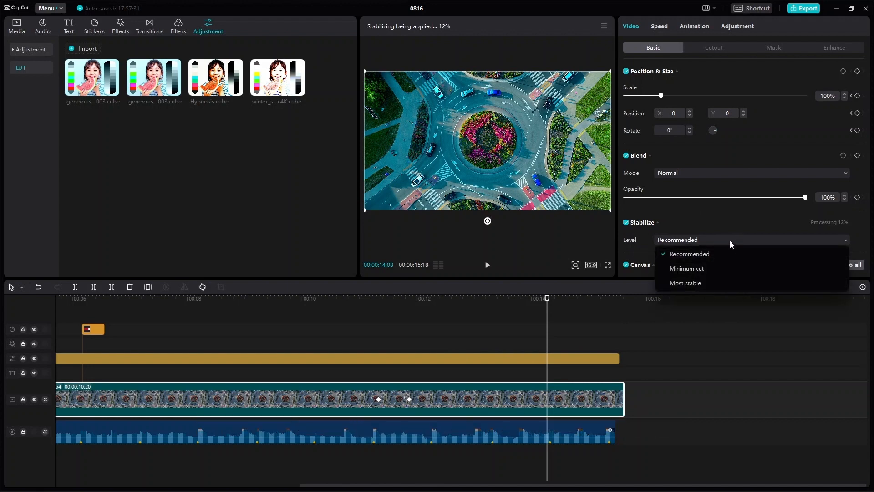
pyautogui.click(625, 223)
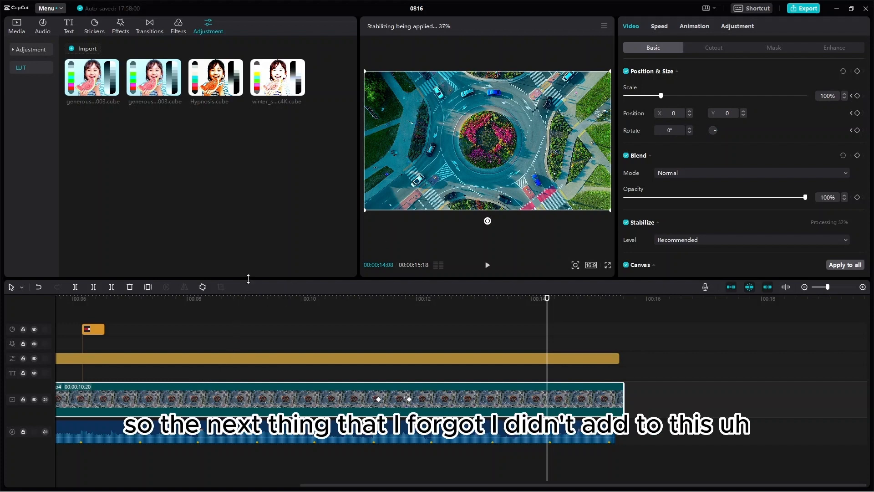
# Export the video under the title F2, keeping 1080P resolution, Recommended bit rate, H.264 codec, mp4 format and 30fps, without a separate audio export.
pyautogui.click(16, 27)
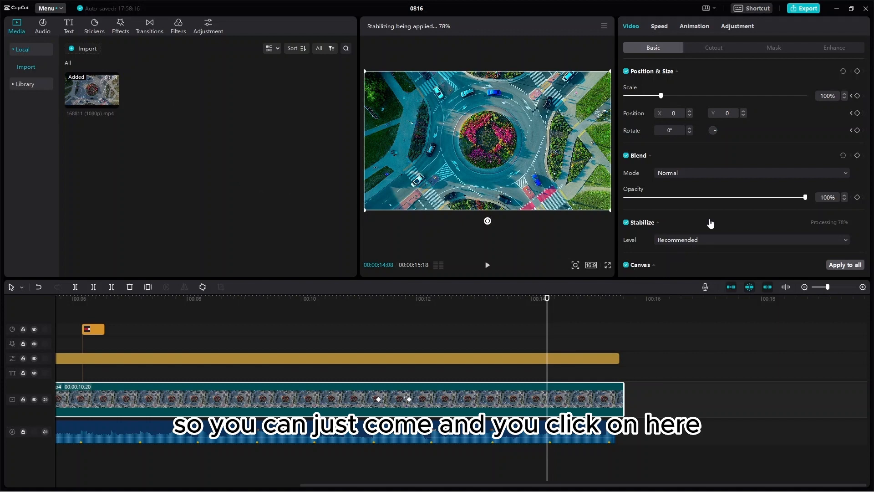
pyautogui.click(809, 11)
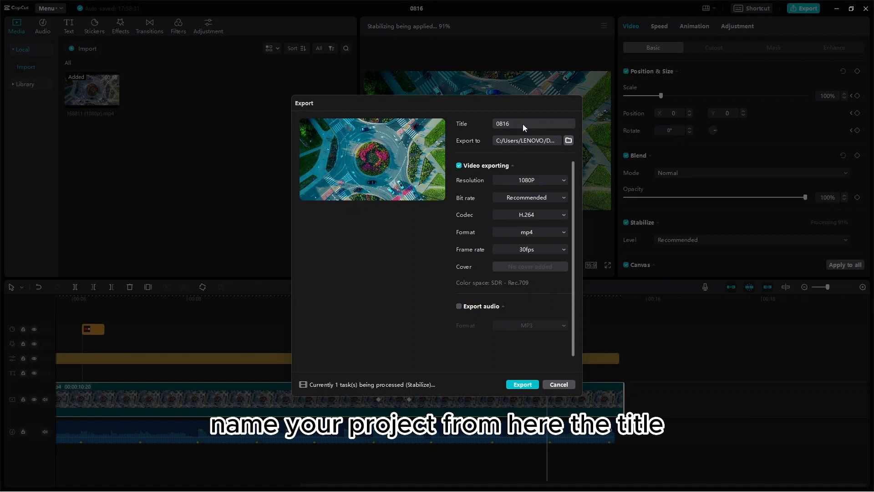
pyautogui.moveTo(523, 124); pyautogui.dragTo(485, 124)
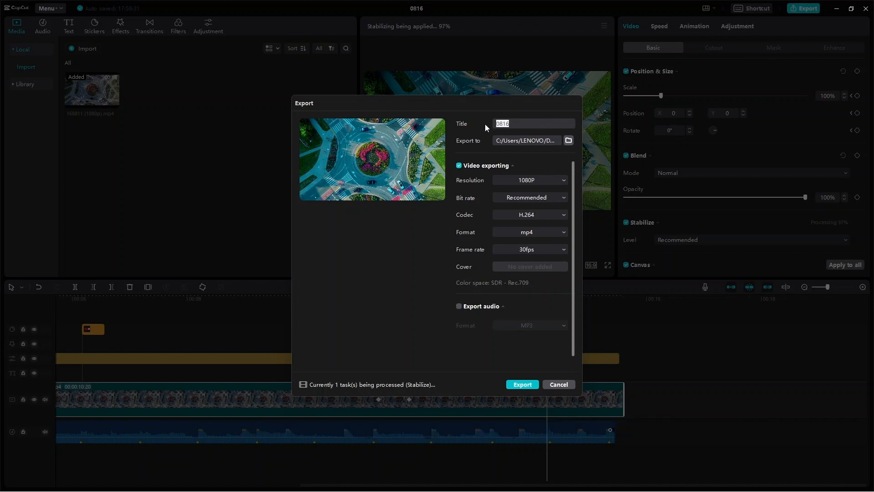
pyautogui.write('F2')
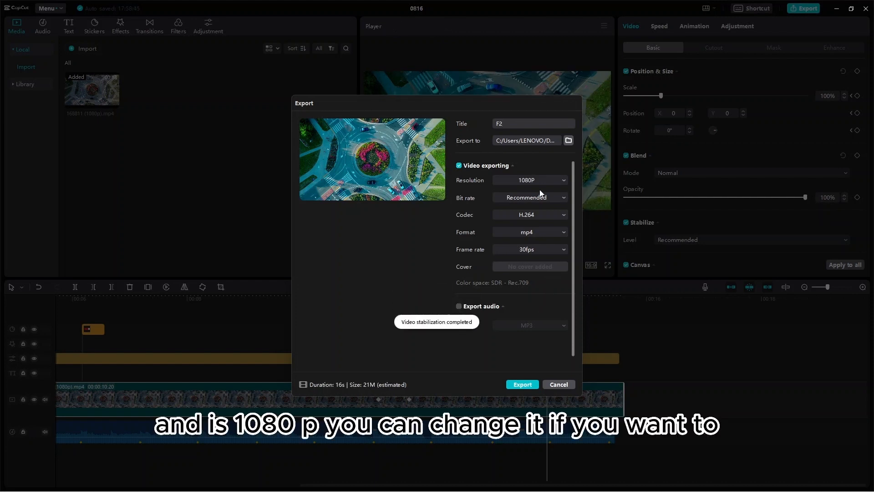
pyautogui.click(561, 179)
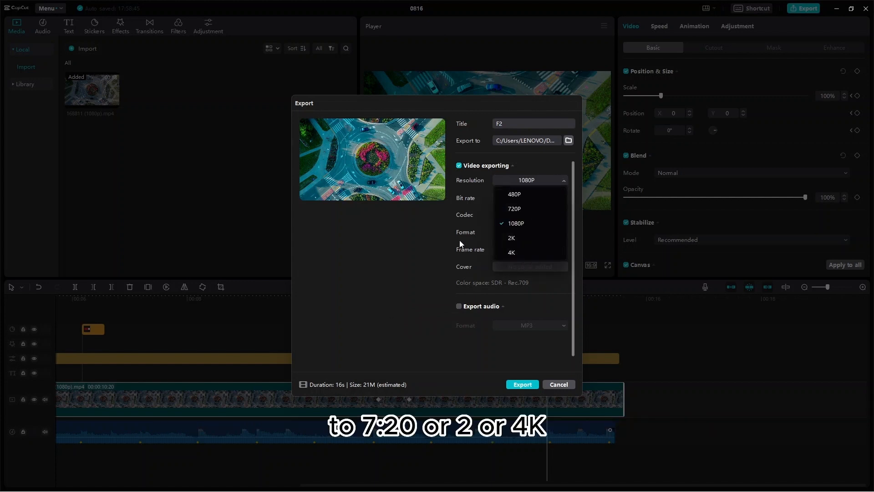
pyautogui.click(394, 248)
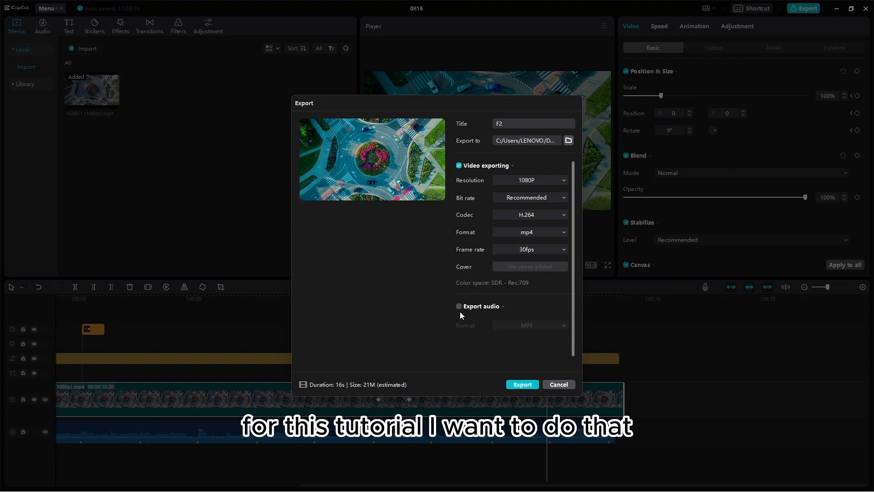
pyautogui.click(524, 385)
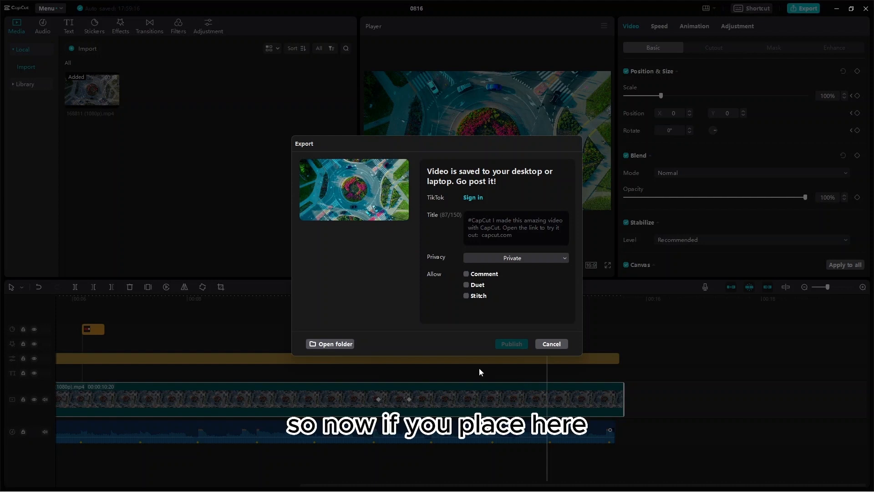
# Check the exported F2 file in its destination folder, and close the folder and the export dialog without publishing.
pyautogui.click(333, 344)
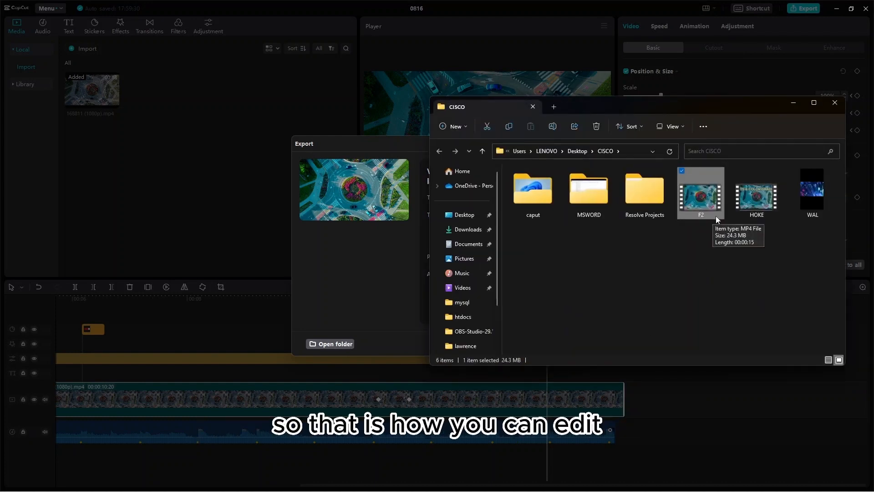
pyautogui.click(834, 103)
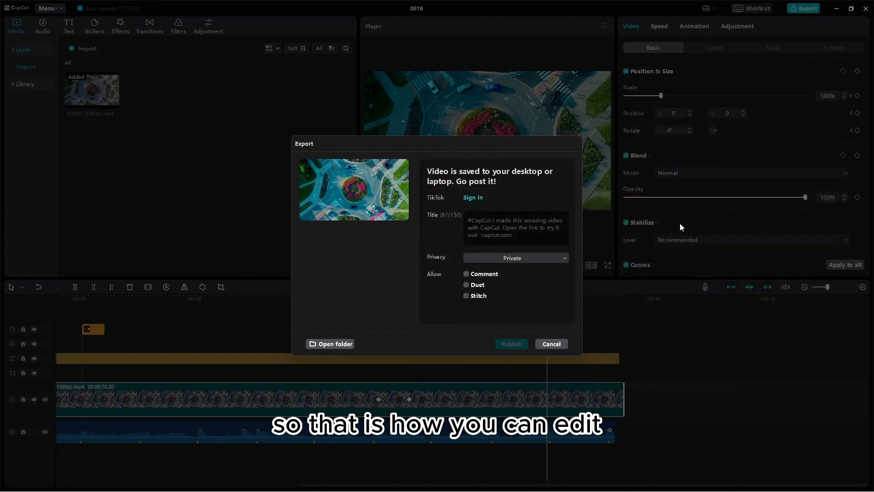
pyautogui.click(552, 344)
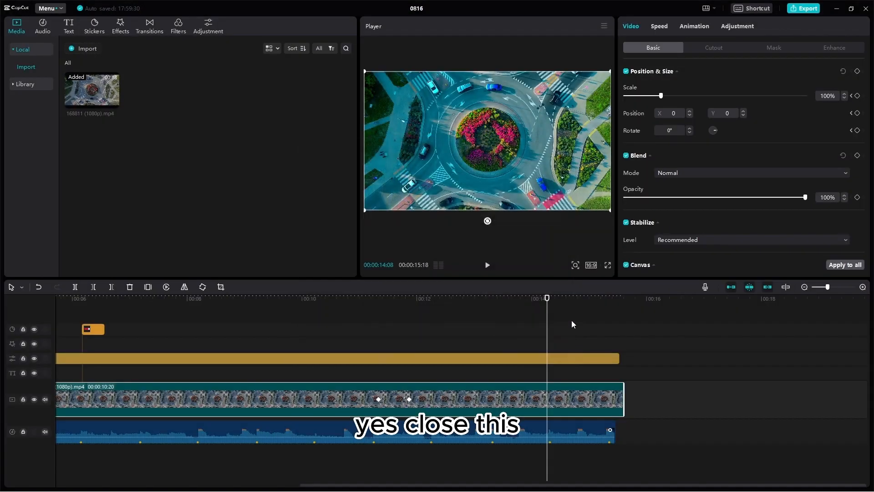